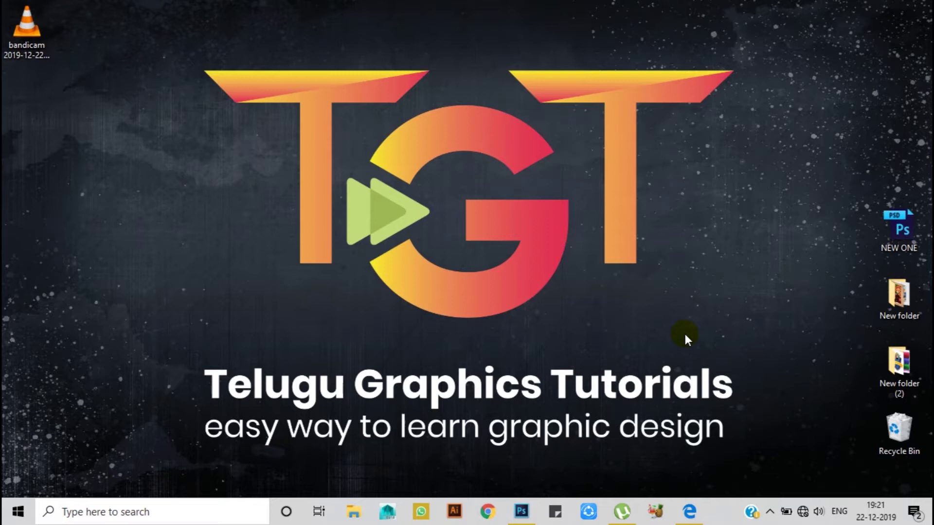
Step: Bring the already open Photoshop window to the front from the taskbar
{"action": "left_click", "coordinate": [521, 511]}
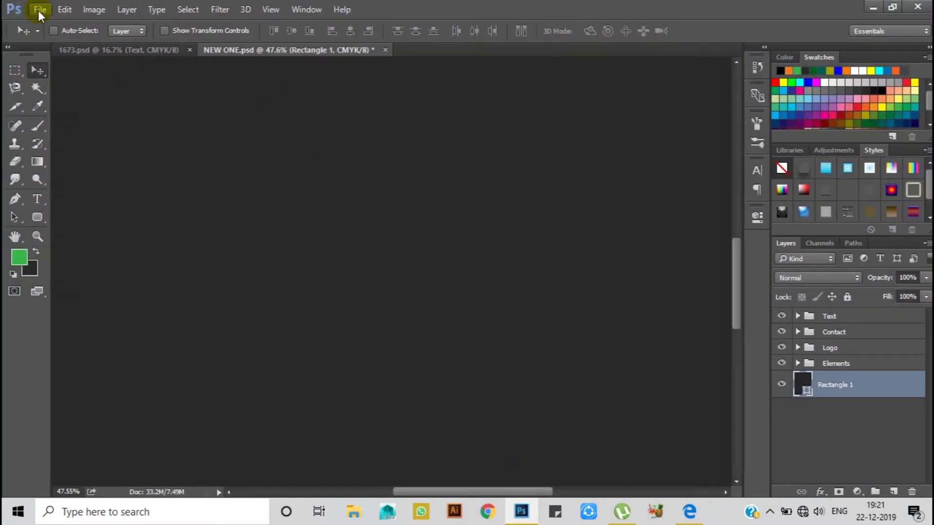
Step: Create a white RGB document 8.5 × 11 inches at 72 pixels/inch
{"action": "left_click", "coordinate": [39, 10]}
{"action": "left_click", "coordinate": [47, 22]}
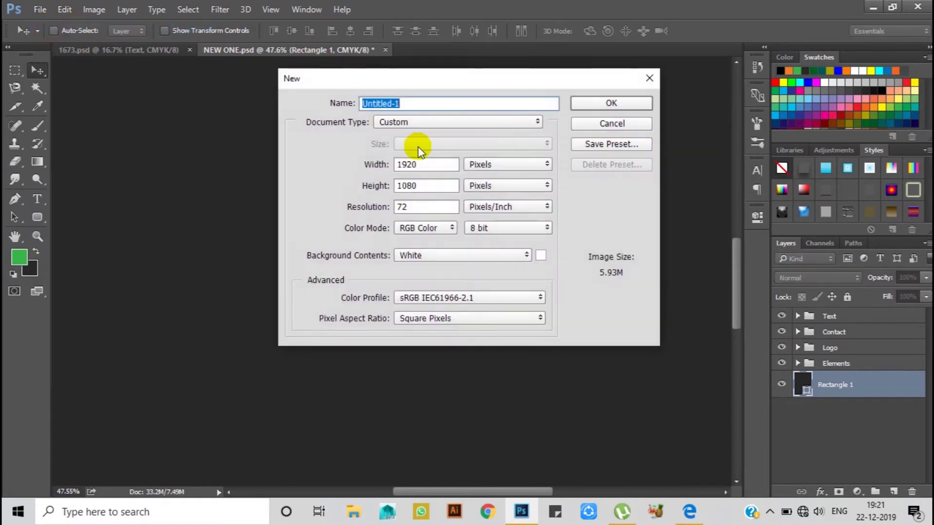
{"action": "left_click", "coordinate": [494, 168]}
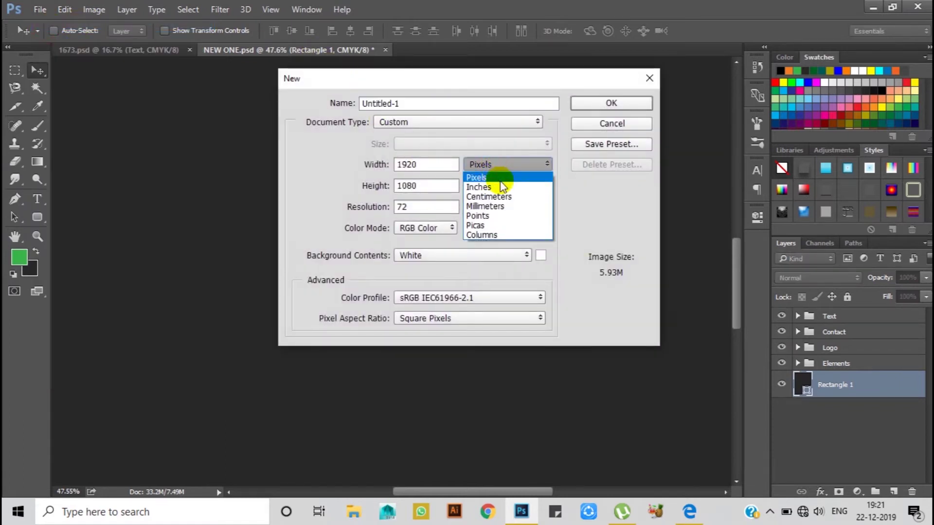
{"action": "left_click", "coordinate": [500, 187]}
{"action": "left_click", "coordinate": [432, 164]}
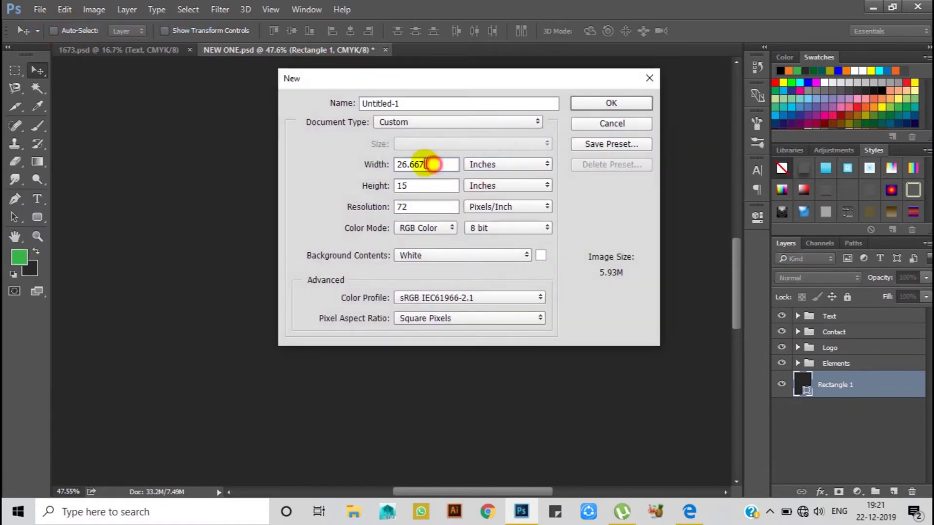
{"action": "left_click_drag", "start_coordinate": [432, 164], "coordinate": [372, 165]}
{"action": "type", "text": "8.5"}
{"action": "key", "text": "Tab"}
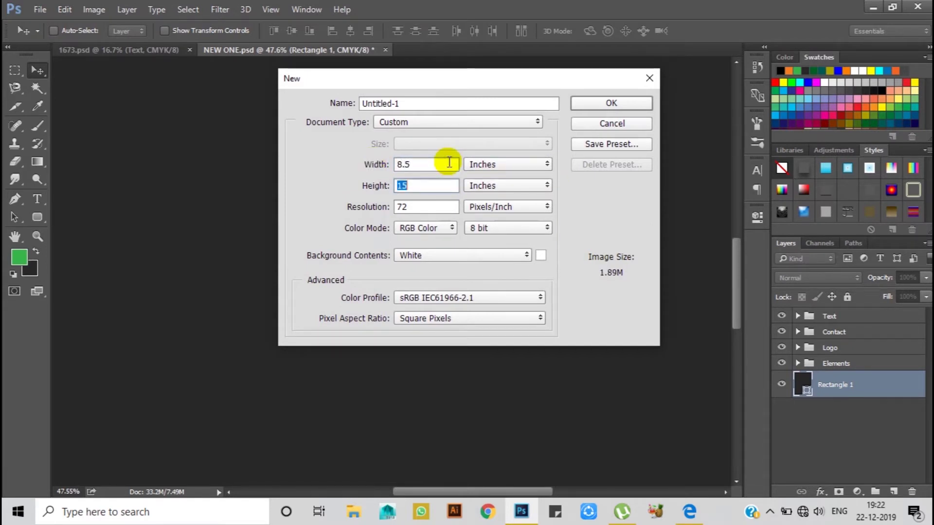
{"action": "type", "text": "1"}
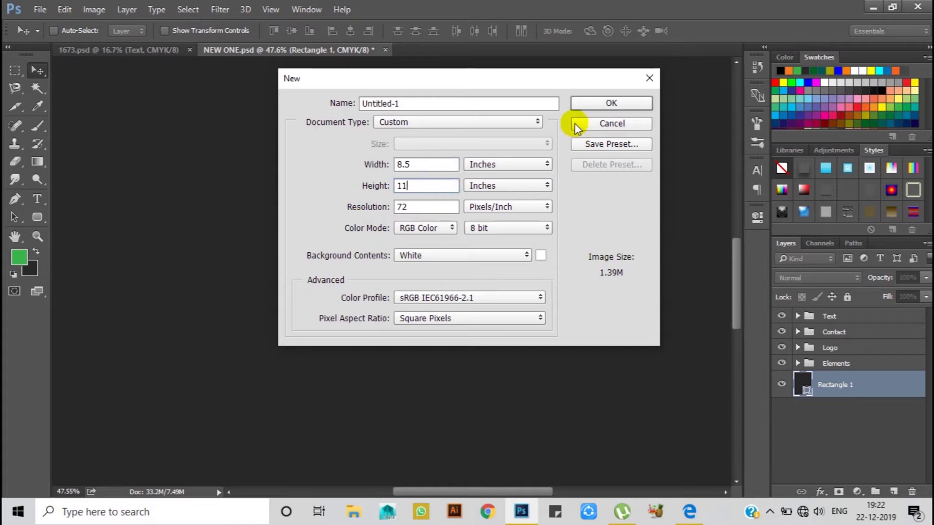
{"action": "left_click", "coordinate": [593, 103]}
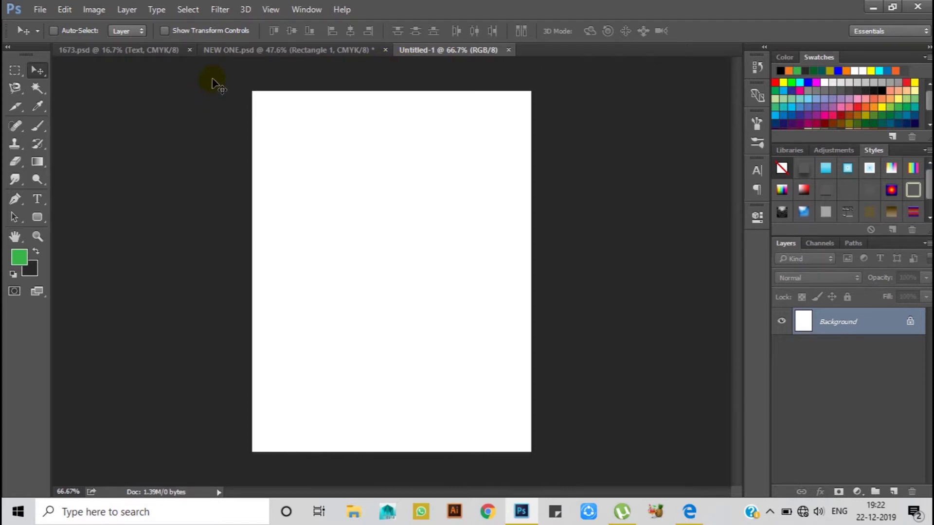
Step: Draw a green 800 × 470 px rectangle across the top of the page with a 0 pt stroke
{"action": "left_click", "coordinate": [39, 208]}
{"action": "left_click_drag", "start_coordinate": [39, 213], "coordinate": [77, 211]}
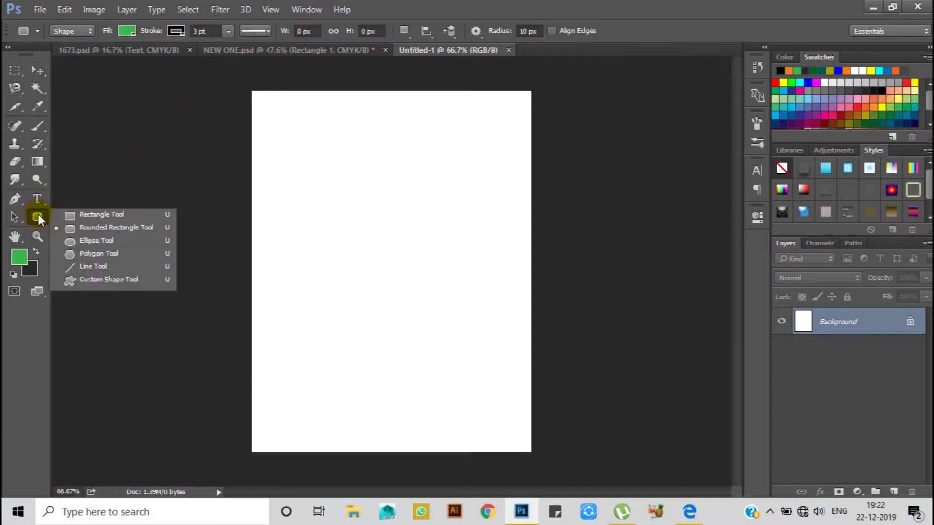
{"action": "left_click_drag", "start_coordinate": [211, 72], "coordinate": [574, 275]}
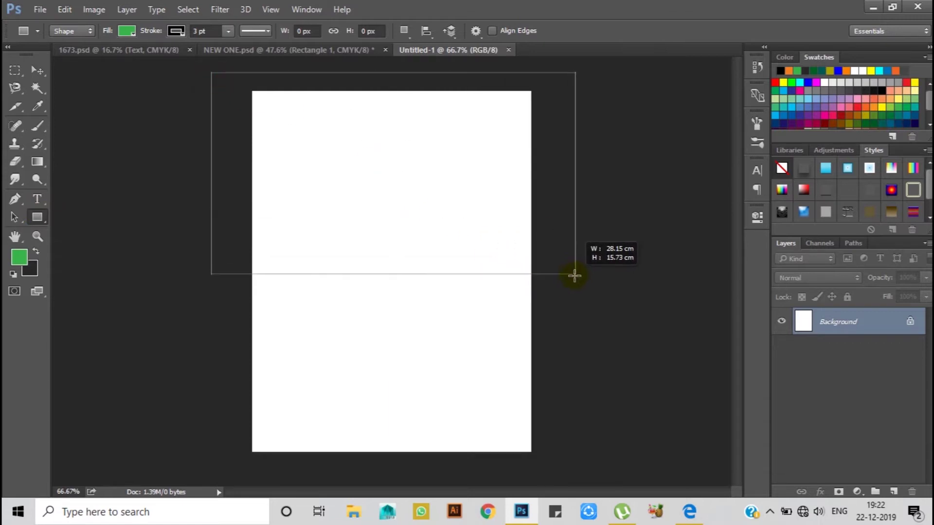
{"action": "left_click_drag", "start_coordinate": [574, 276], "coordinate": [576, 287]}
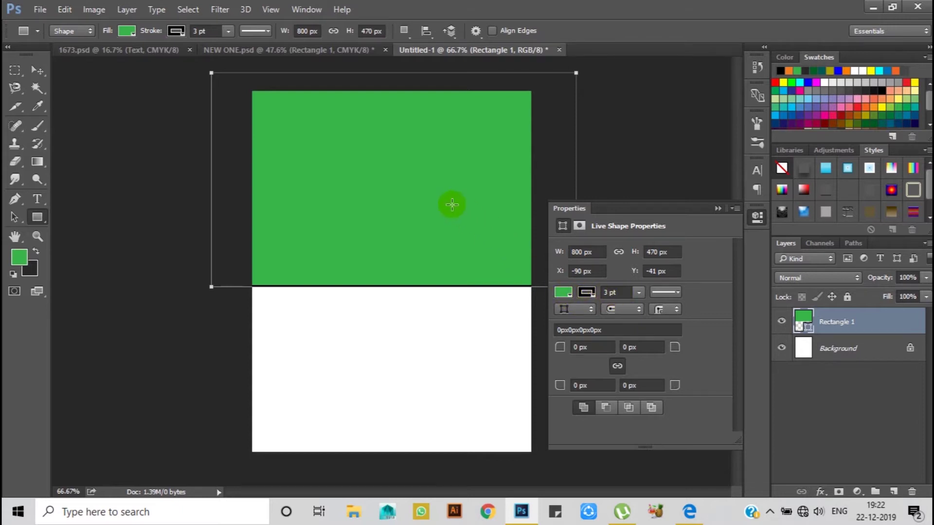
{"action": "left_click", "coordinate": [624, 292]}
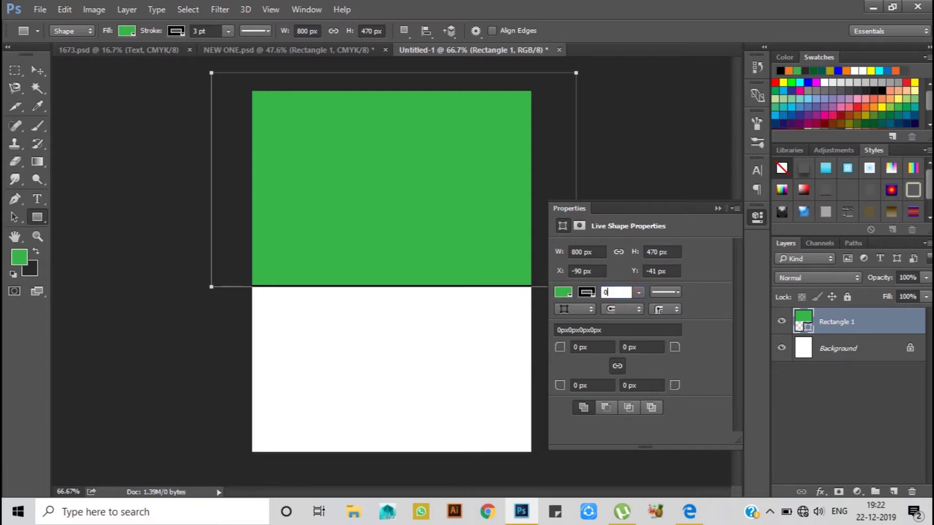
{"action": "key", "text": "Return"}
{"action": "key", "text": "Return"}
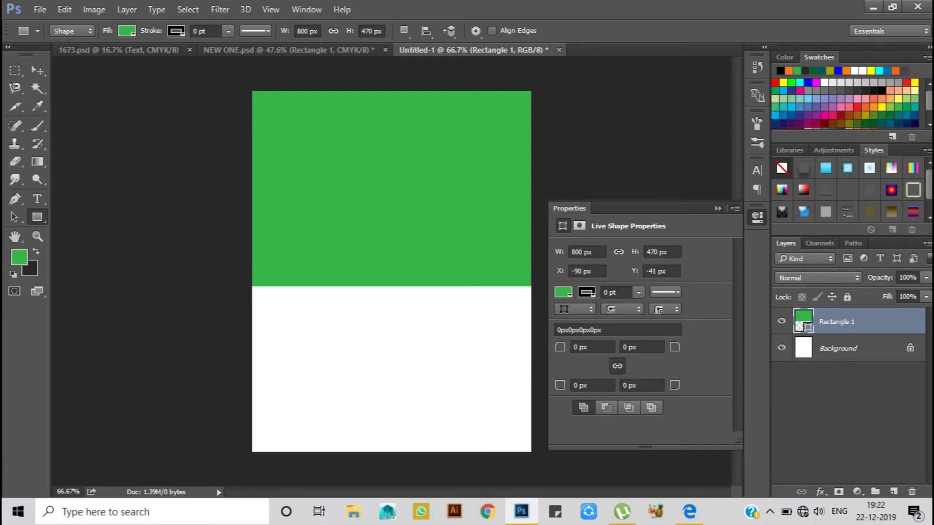
{"action": "left_click", "coordinate": [37, 70]}
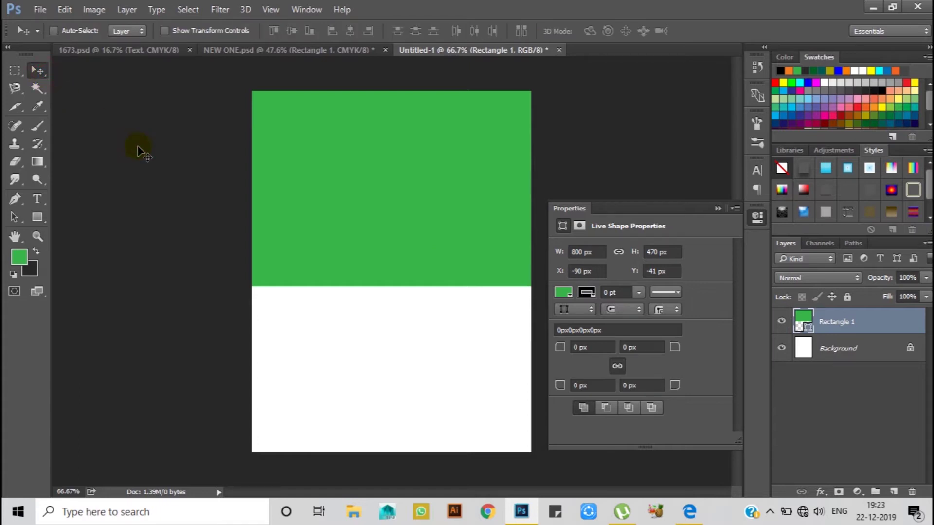
Step: Draw a second rectangle across the page's middle and fill it pale yellow
{"action": "left_click", "coordinate": [38, 217]}
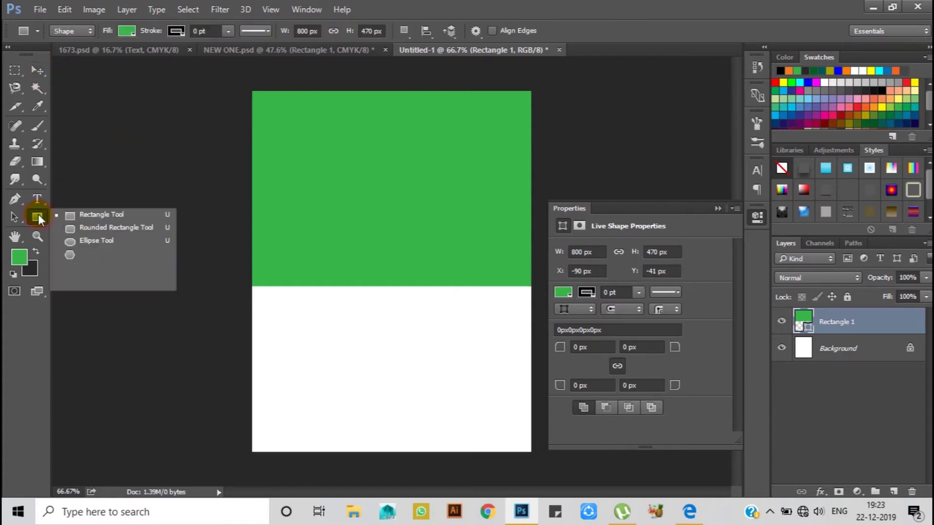
{"action": "left_click", "coordinate": [75, 217]}
{"action": "left_click_drag", "start_coordinate": [107, 221], "coordinate": [501, 359]}
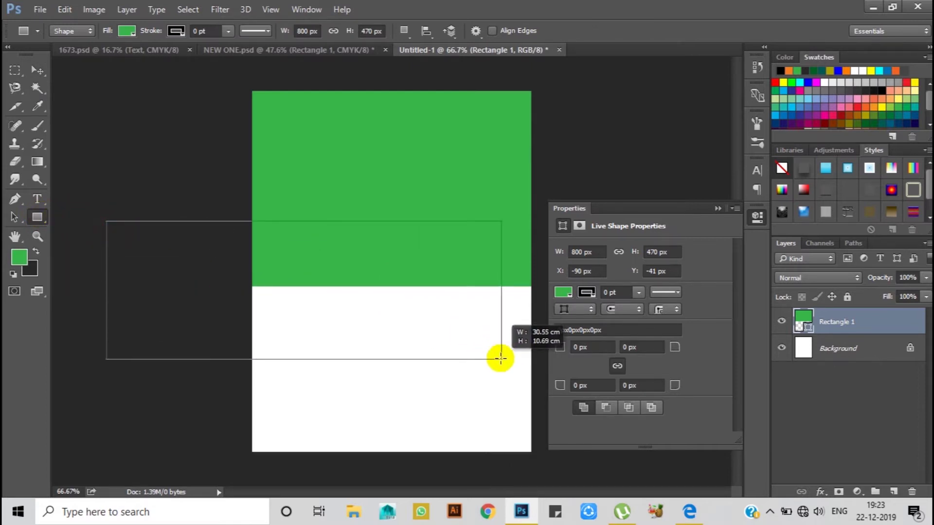
{"action": "left_click_drag", "start_coordinate": [500, 358], "coordinate": [501, 358]}
{"action": "left_click", "coordinate": [563, 293]}
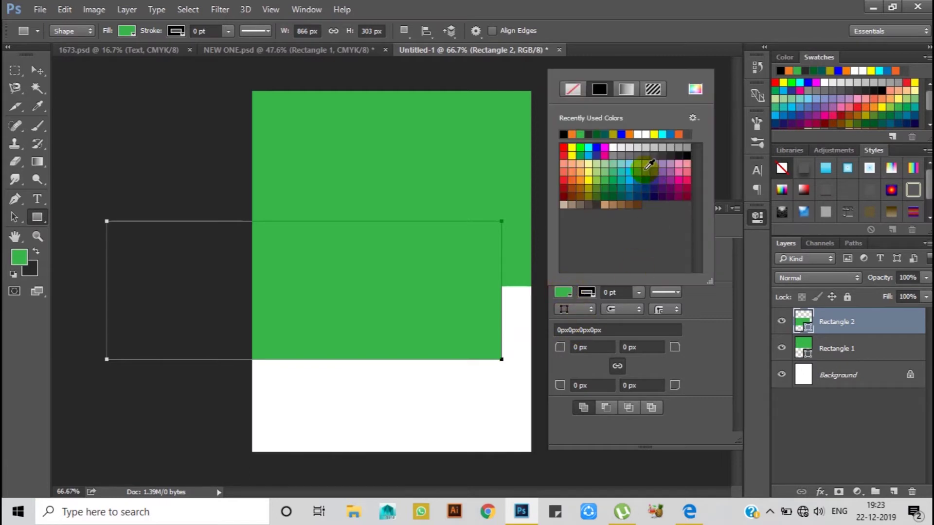
{"action": "left_click", "coordinate": [588, 168]}
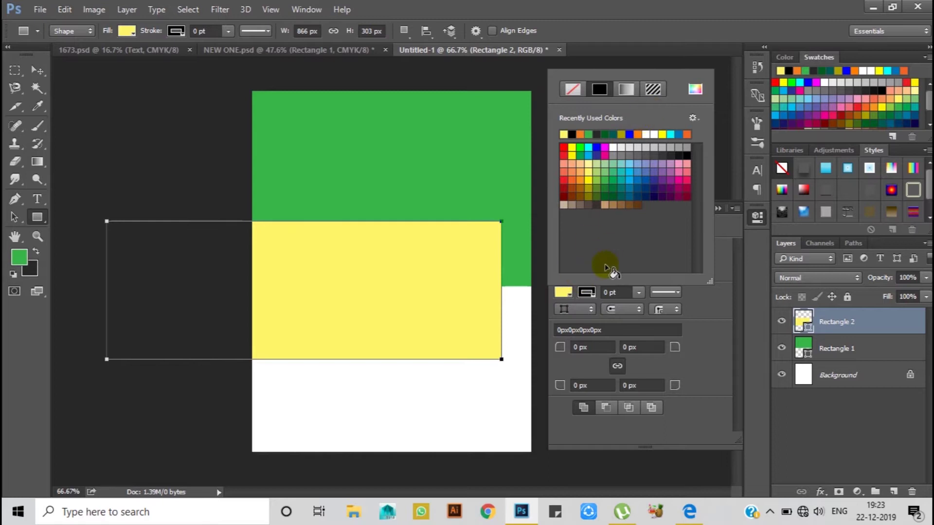
{"action": "left_click", "coordinate": [568, 290]}
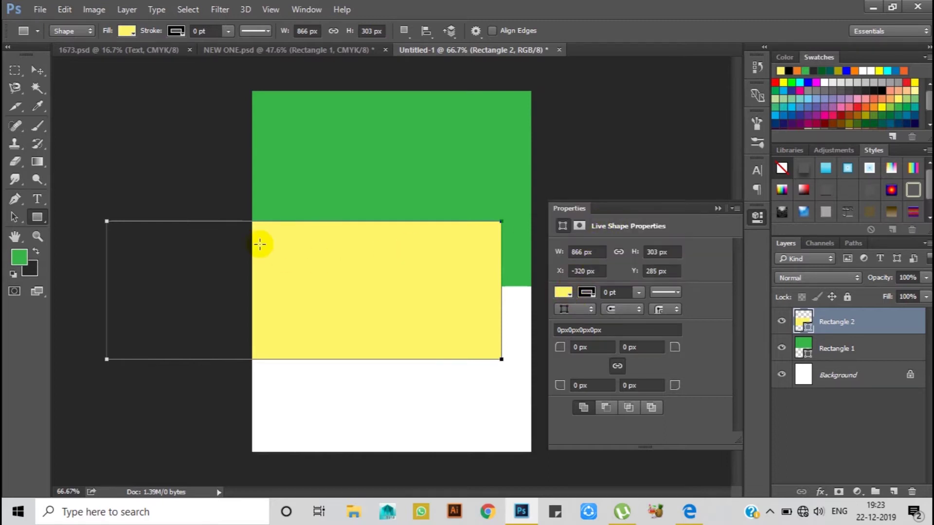
Step: Rotate the yellow rectangle -45° into a diagonal band and shift it right
{"action": "left_click", "coordinate": [37, 70]}
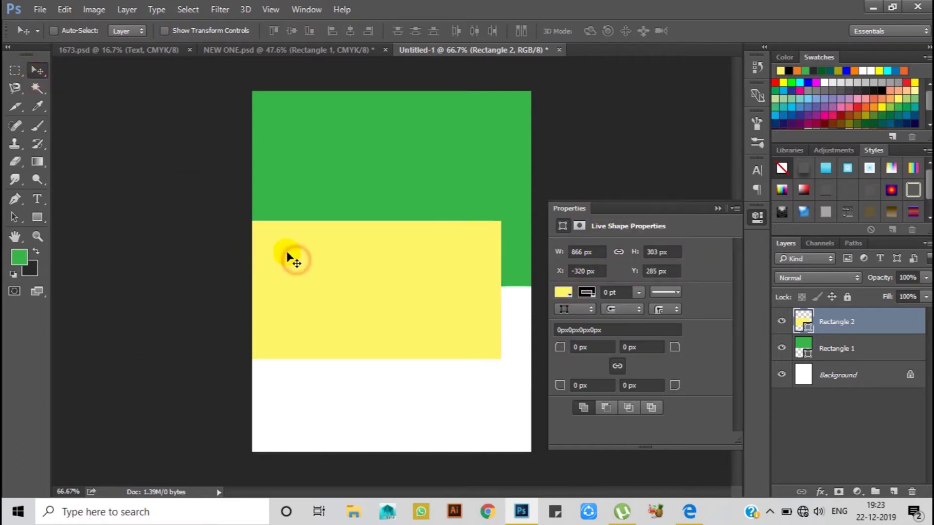
{"action": "key", "text": "ctrl"}
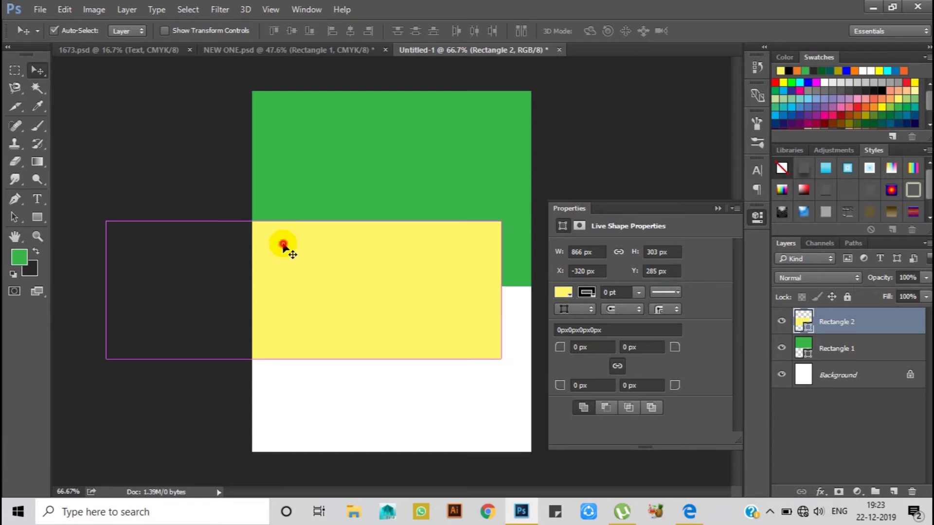
{"action": "key", "text": "ctrl+t"}
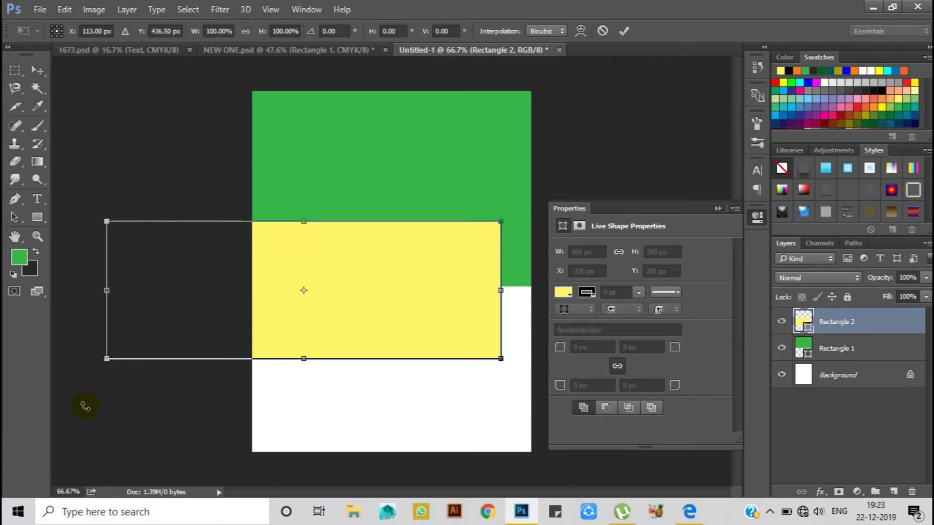
{"action": "left_click_drag", "start_coordinate": [96, 373], "coordinate": [245, 452]}
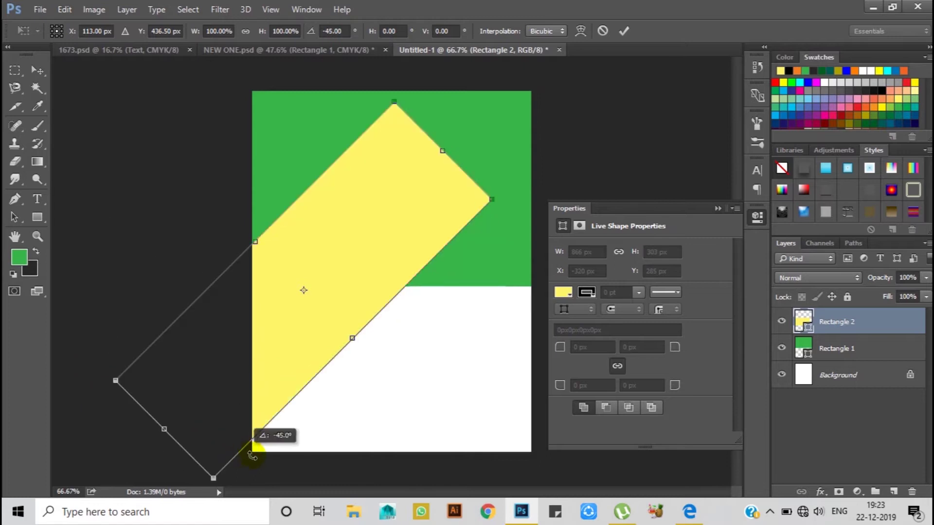
{"action": "mouse_move", "coordinate": [295, 302]}
{"action": "left_mouse_down"}
{"action": "mouse_move", "coordinate": [464, 291]}
{"action": "mouse_move", "coordinate": [488, 309]}
{"action": "mouse_move", "coordinate": [474, 308]}
{"action": "left_mouse_up"}
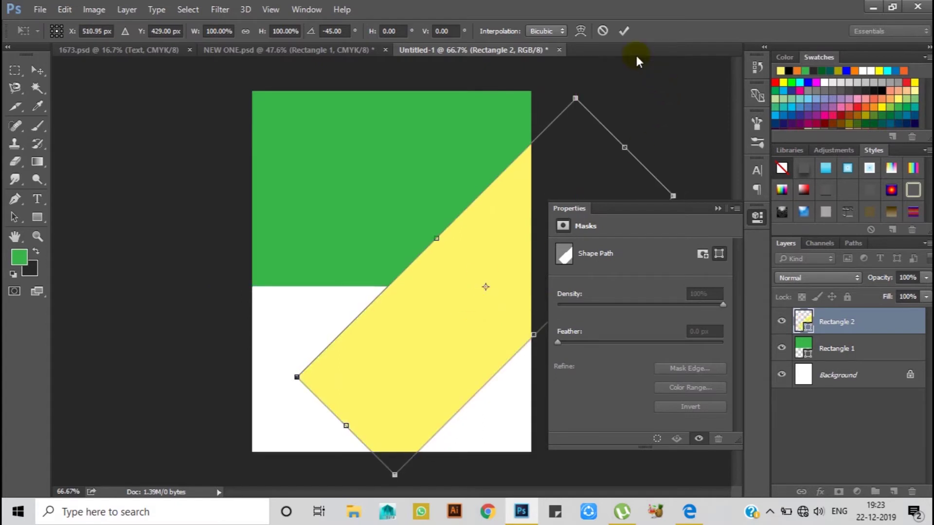
{"action": "left_click", "coordinate": [625, 35]}
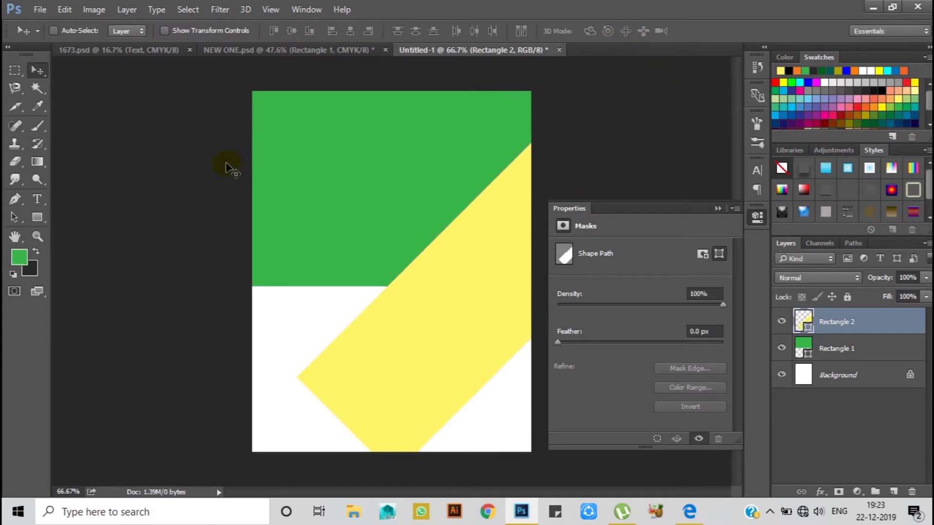
Step: Duplicate the Rectangle 2 layer as Rectangle 3
{"action": "right_click", "coordinate": [844, 325]}
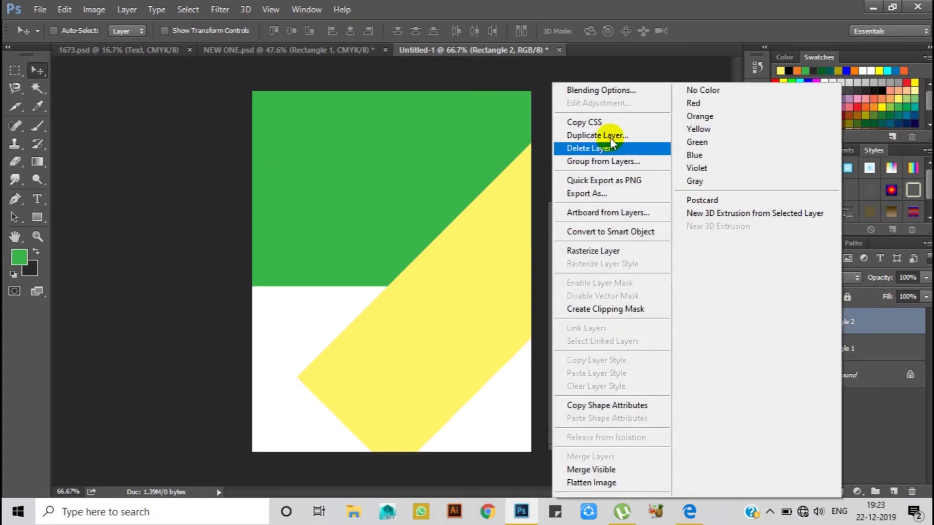
{"action": "left_click", "coordinate": [608, 137]}
{"action": "left_click", "coordinate": [425, 169]}
{"action": "left_click_drag", "start_coordinate": [426, 169], "coordinate": [479, 169]}
{"action": "type", "text": "3"}
{"action": "left_click", "coordinate": [581, 153]}
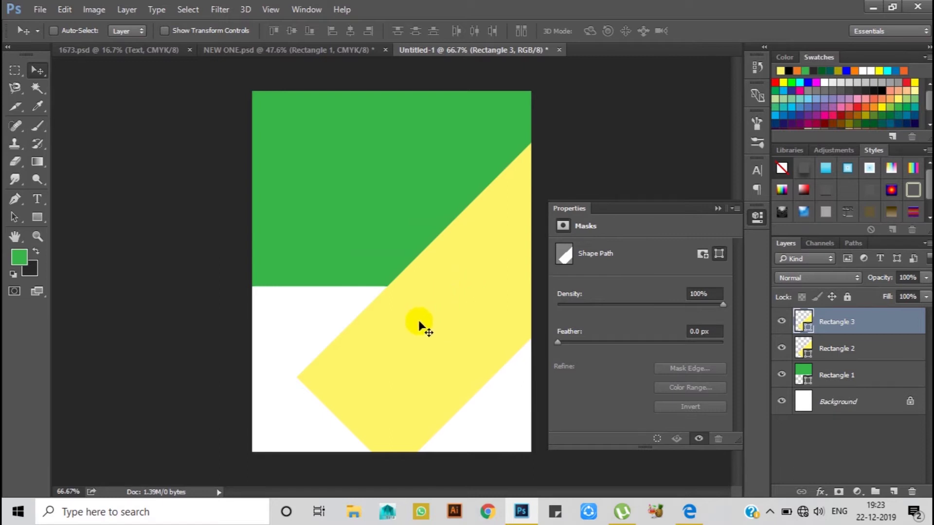
Step: Rotate Rectangle 3 back to horizontal and set the foreground colour to red
{"action": "key", "text": "ctrl+t"}
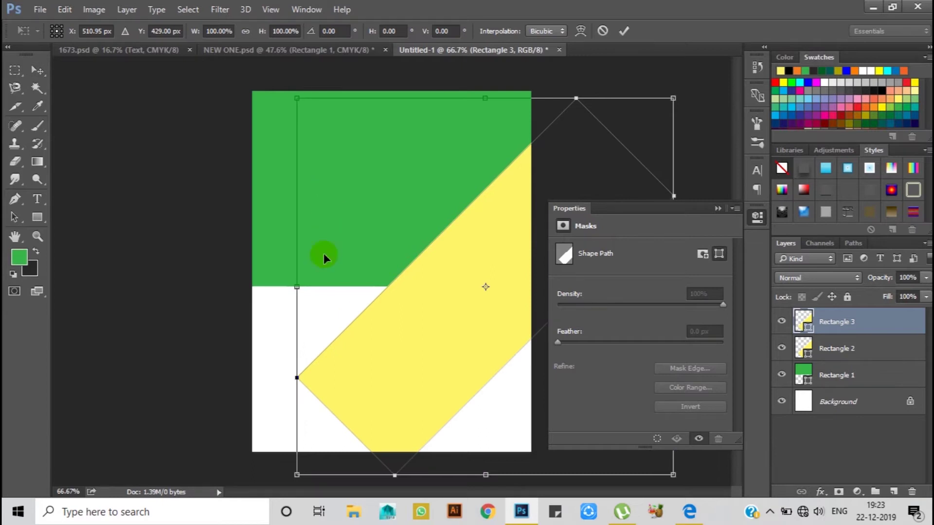
{"action": "left_click_drag", "start_coordinate": [286, 476], "coordinate": [223, 101]}
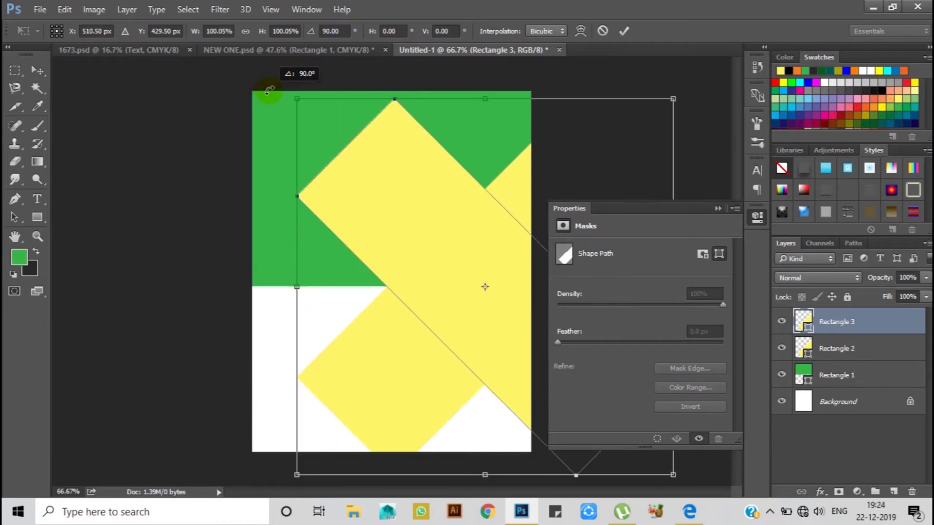
{"action": "mouse_move", "coordinate": [224, 100]}
{"action": "left_mouse_down"}
{"action": "mouse_move", "coordinate": [213, 297]}
{"action": "mouse_move", "coordinate": [213, 287]}
{"action": "left_mouse_up"}
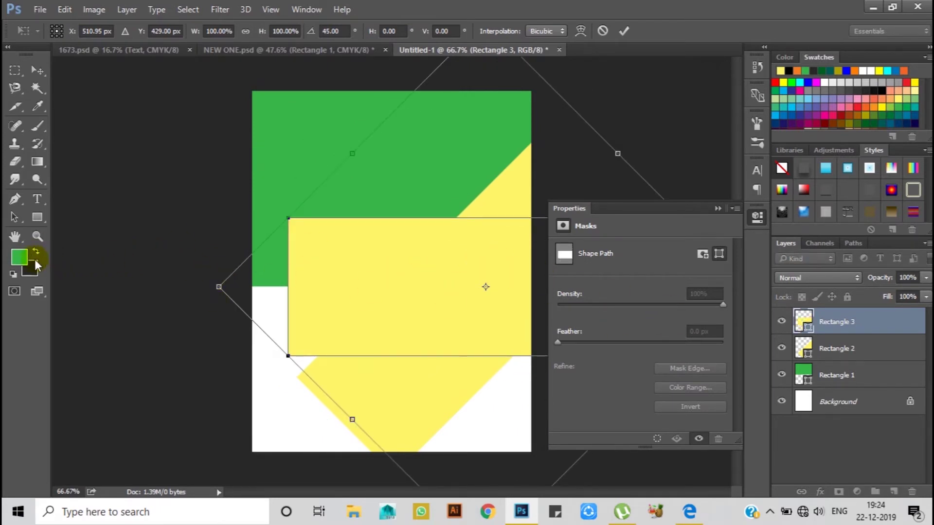
{"action": "key", "text": "Return"}
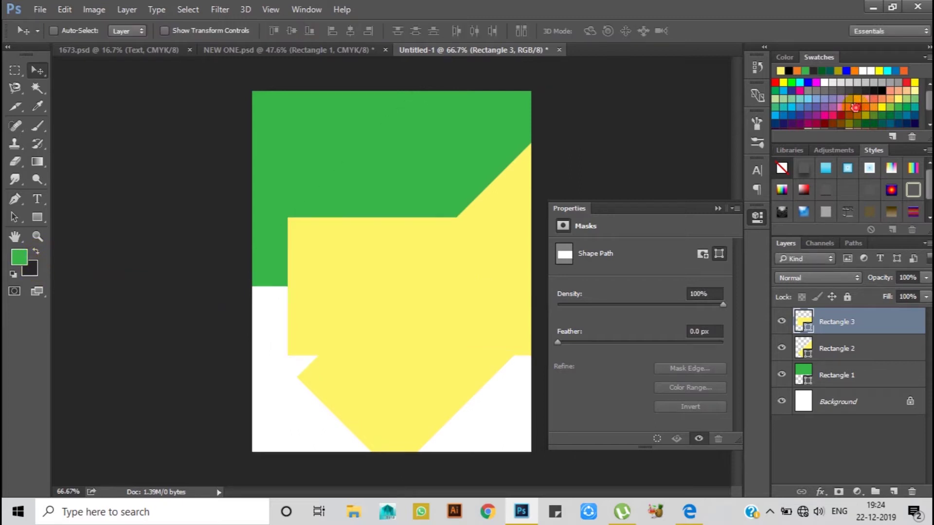
{"action": "left_click", "coordinate": [855, 107]}
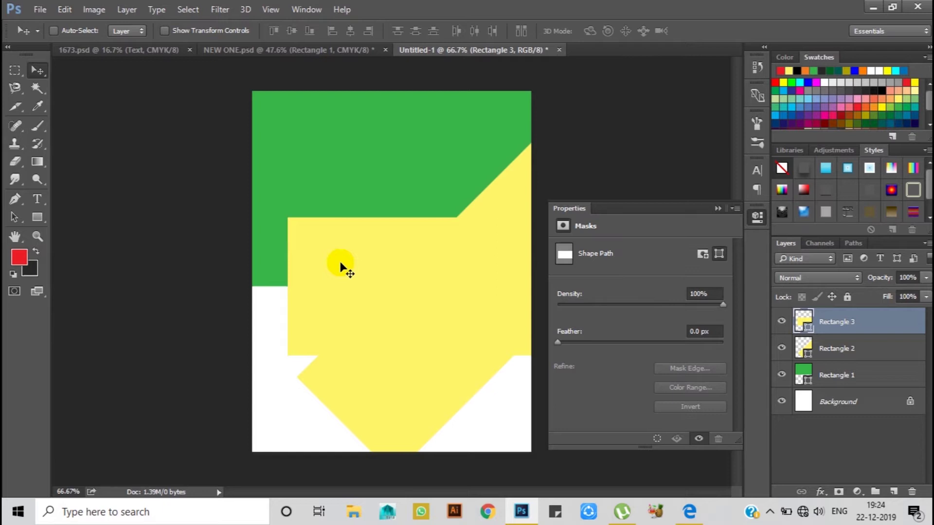
Step: Fill Rectangle 3 with red and move it down to the green block's lower edge
{"action": "left_click", "coordinate": [36, 251]}
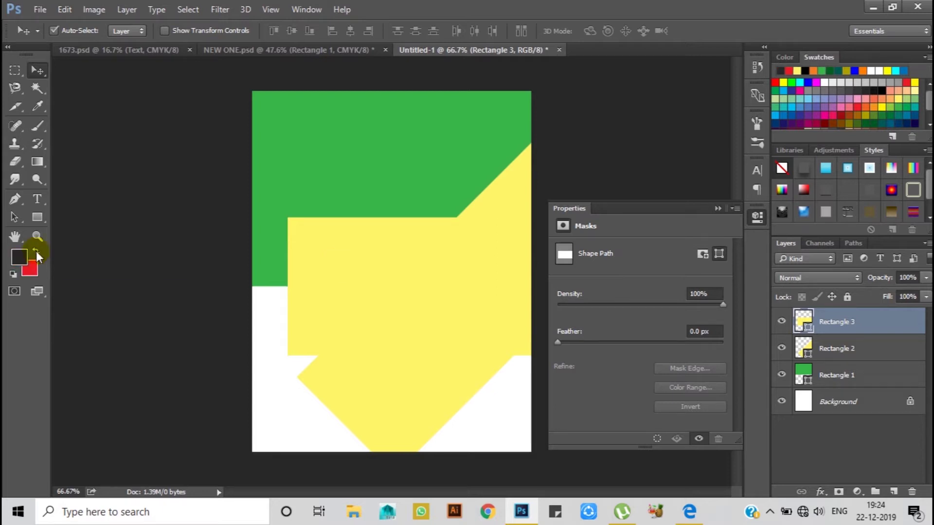
{"action": "key", "text": "ctrl+BackSpace"}
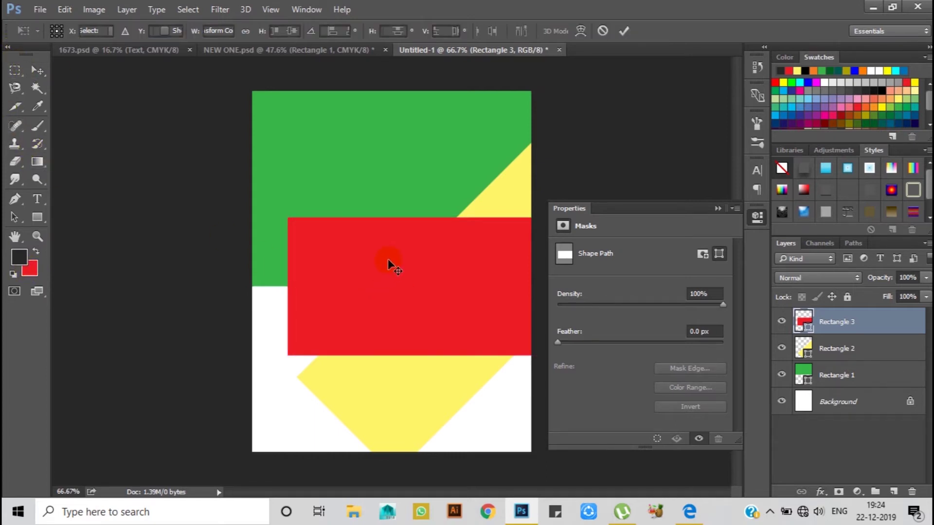
{"action": "key", "text": "ctrl+t"}
{"action": "mouse_move", "coordinate": [388, 258]}
{"action": "left_mouse_down"}
{"action": "mouse_move", "coordinate": [395, 302]}
{"action": "mouse_move", "coordinate": [416, 329]}
{"action": "mouse_move", "coordinate": [409, 340]}
{"action": "mouse_move", "coordinate": [410, 326]}
{"action": "left_mouse_up"}
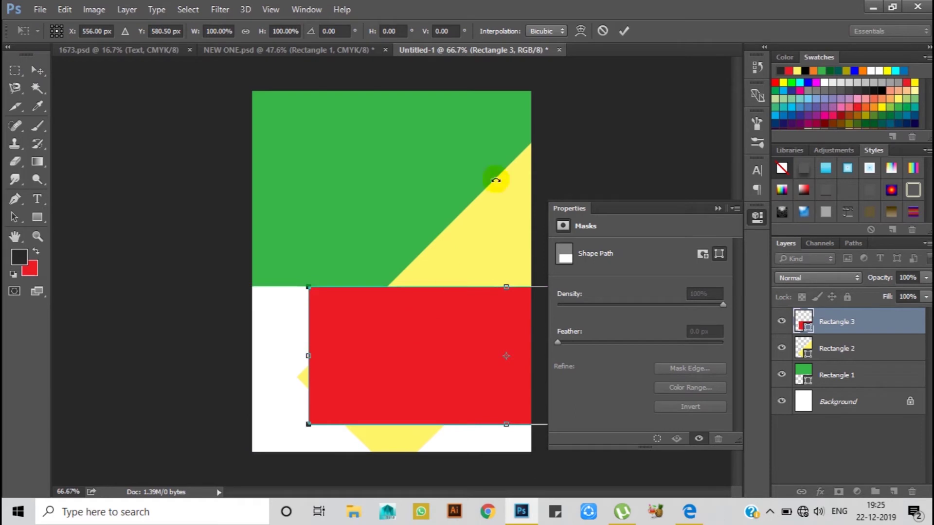
{"action": "left_click", "coordinate": [624, 31]}
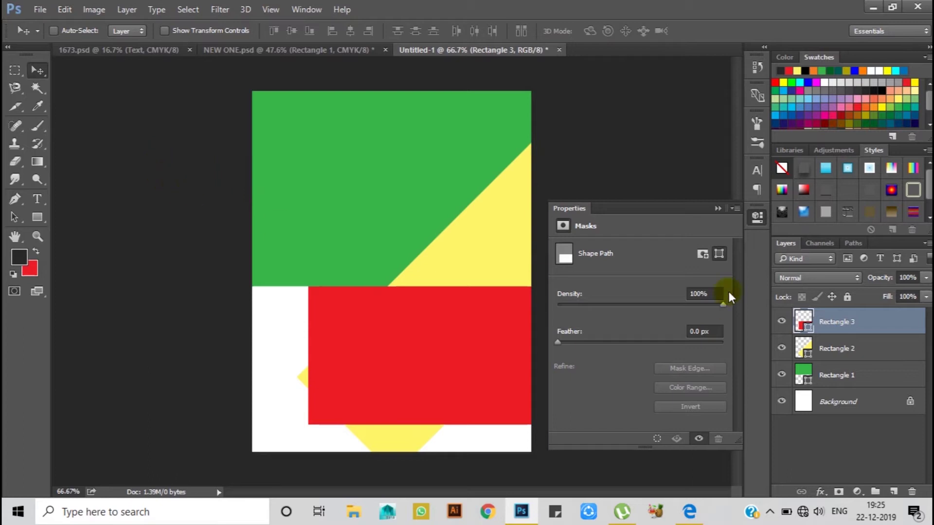
Step: Duplicate Rectangle 3 as a new layer named Rectangle 4
{"action": "right_click", "coordinate": [842, 321]}
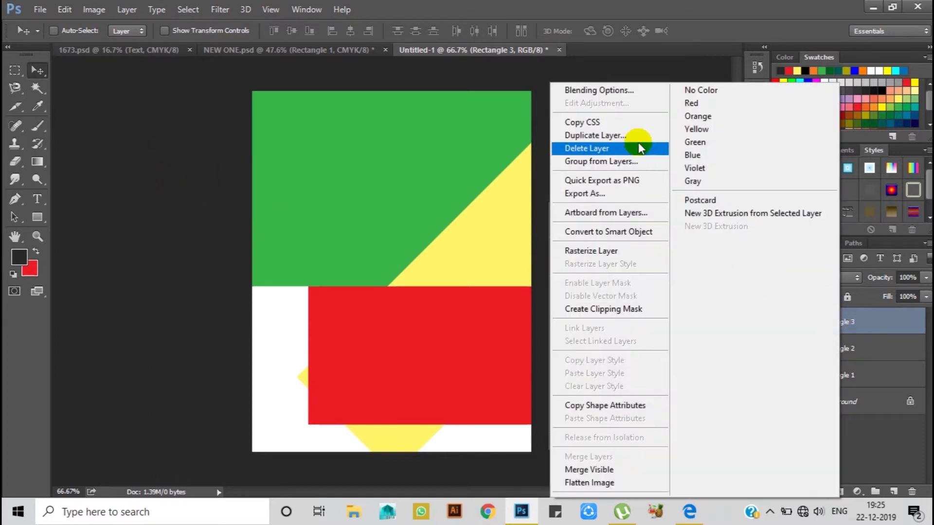
{"action": "left_click", "coordinate": [636, 137]}
{"action": "left_click", "coordinate": [426, 170]}
{"action": "double_click", "coordinate": [487, 170]}
{"action": "left_click_drag", "start_coordinate": [425, 169], "coordinate": [491, 167]}
{"action": "type", "text": "4"}
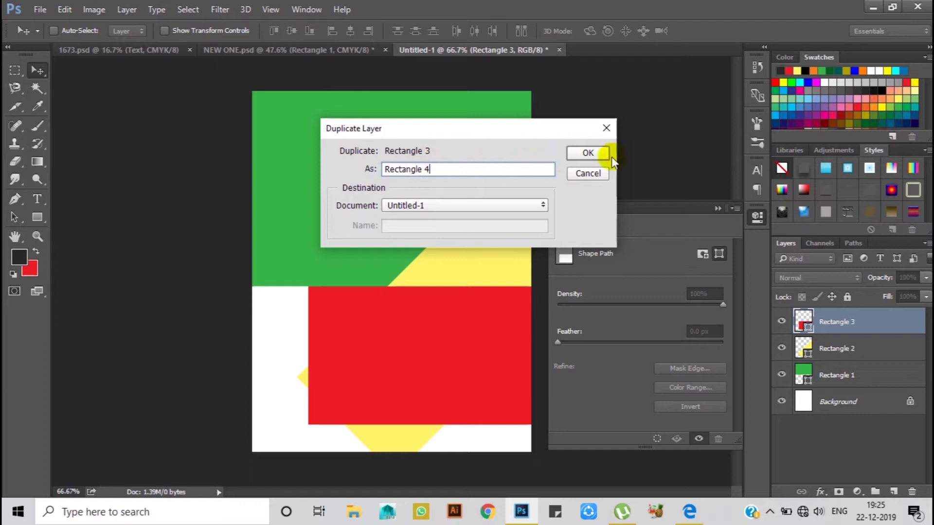
{"action": "left_click", "coordinate": [599, 153]}
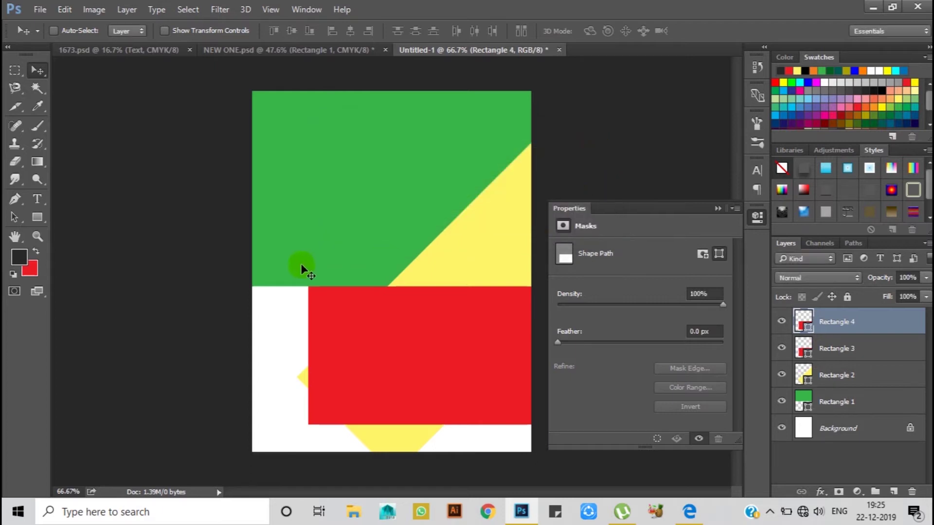
Step: Rotate Rectangle 4 by 45° and move it toward the page's left edge
{"action": "key", "text": "ctrl+t"}
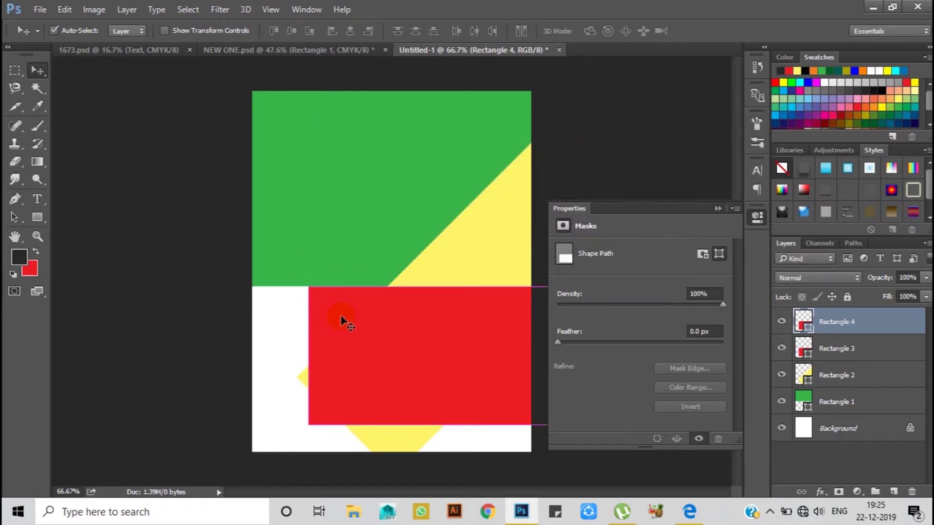
{"action": "left_click_drag", "start_coordinate": [407, 322], "coordinate": [265, 260]}
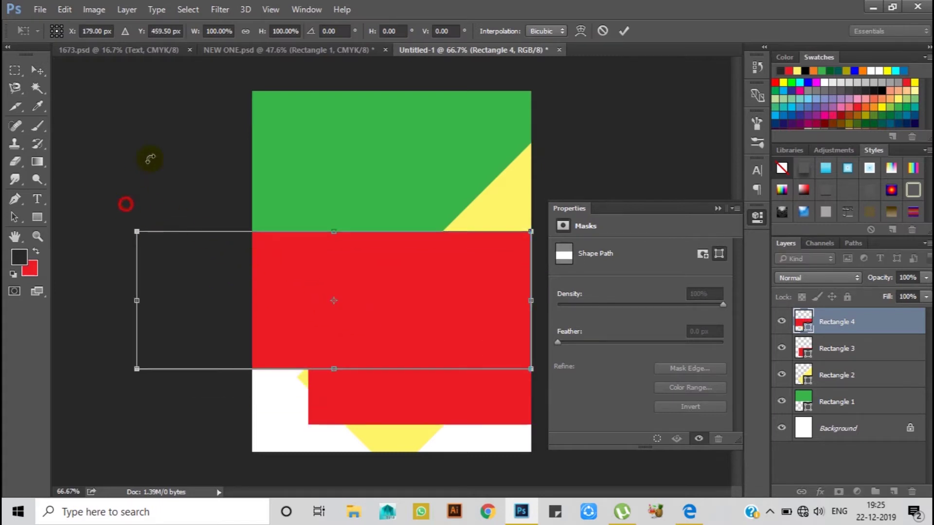
{"action": "left_click_drag", "start_coordinate": [139, 171], "coordinate": [250, 115]}
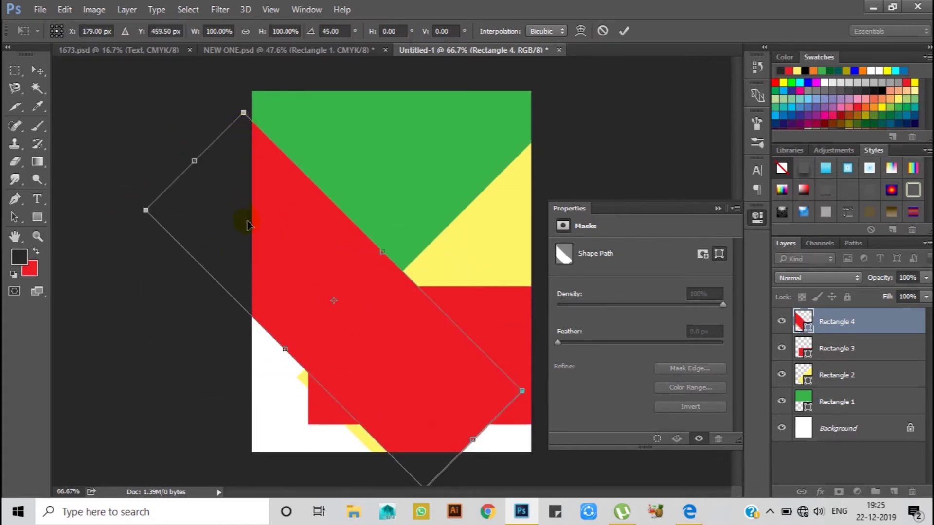
{"action": "left_click_drag", "start_coordinate": [268, 230], "coordinate": [266, 271]}
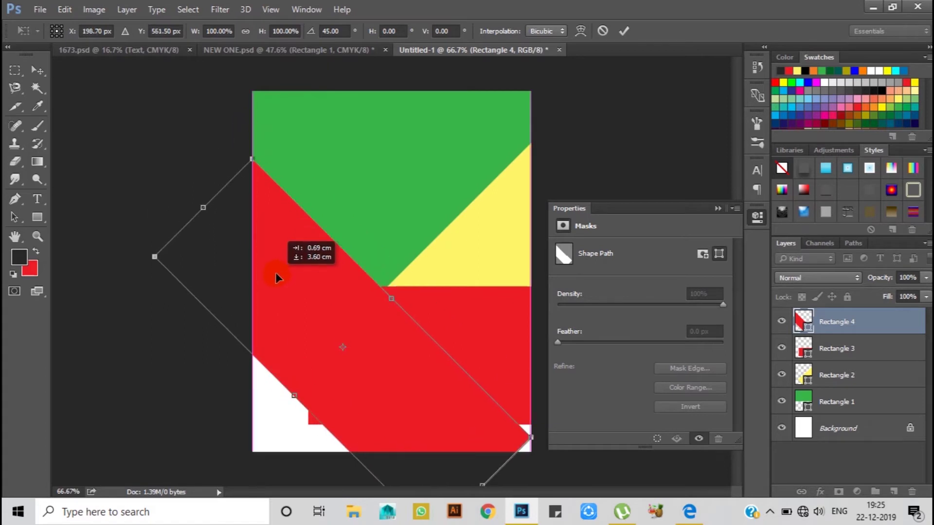
{"action": "scroll", "coordinate": [276, 275], "scroll_direction": "up", "scroll_amount": 1}
{"action": "left_click_drag", "start_coordinate": [276, 276], "coordinate": [162, 165]}
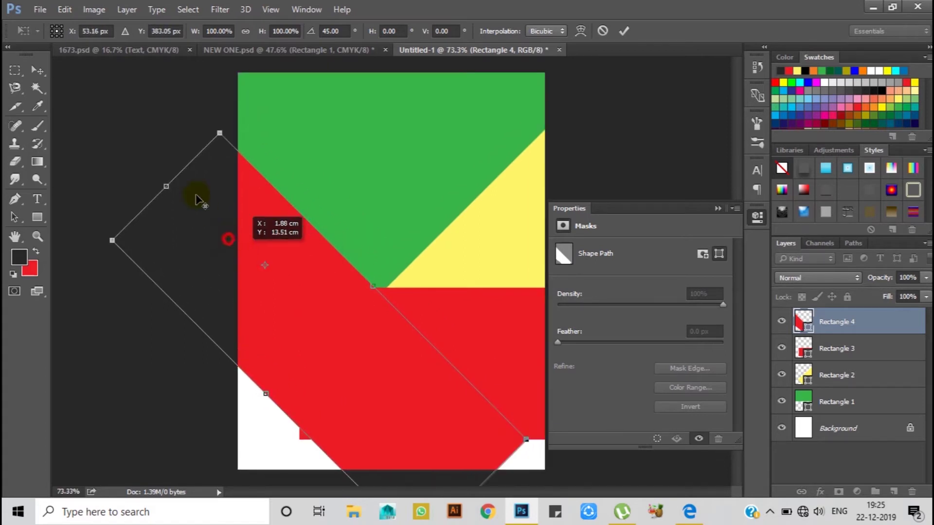
{"action": "left_click_drag", "start_coordinate": [130, 135], "coordinate": [93, 93]}
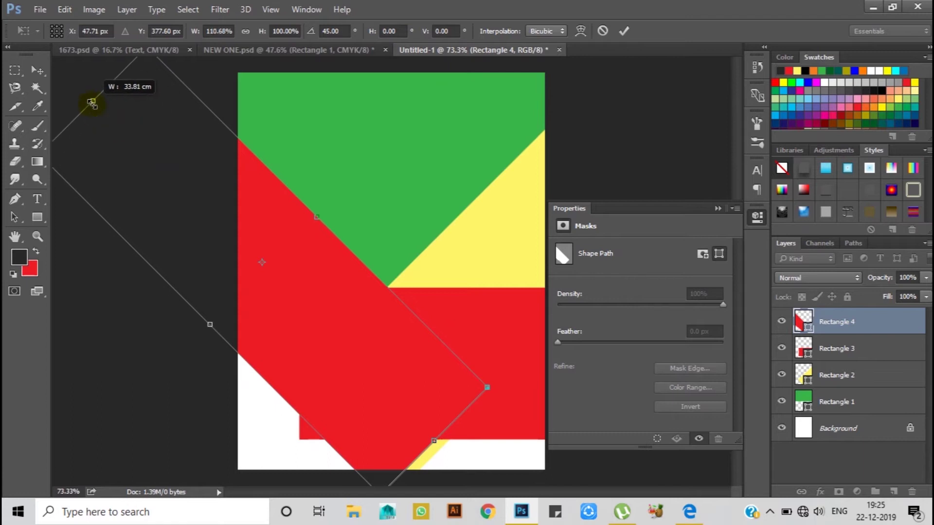
{"action": "scroll", "coordinate": [226, 219], "scroll_direction": "down", "scroll_amount": 1}
Step: Widen the diagonal band and align its edge with the green-yellow corner
{"action": "left_click_drag", "start_coordinate": [431, 427], "coordinate": [461, 456]}
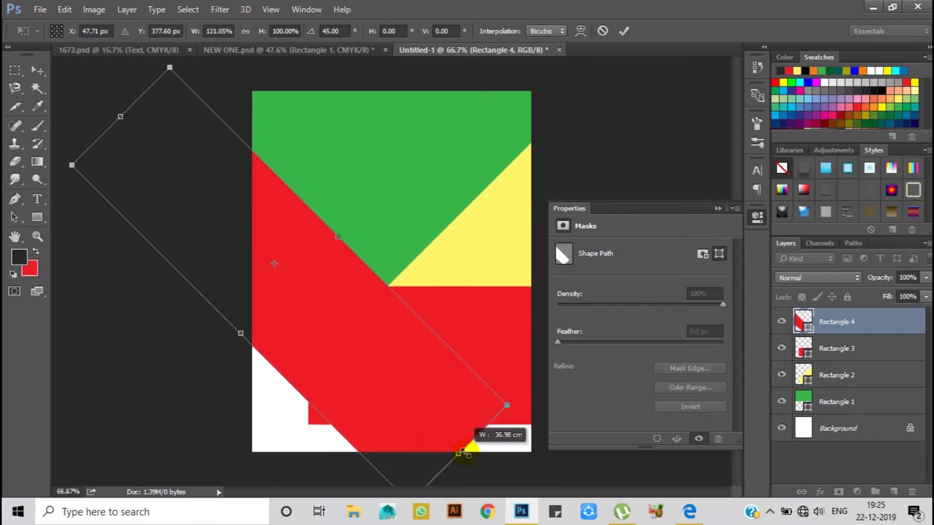
{"action": "mouse_move", "coordinate": [375, 355]}
{"action": "left_mouse_down"}
{"action": "mouse_move", "coordinate": [458, 465]}
{"action": "mouse_move", "coordinate": [455, 454]}
{"action": "left_mouse_up"}
{"action": "scroll", "coordinate": [389, 315], "scroll_direction": "up", "scroll_amount": 4}
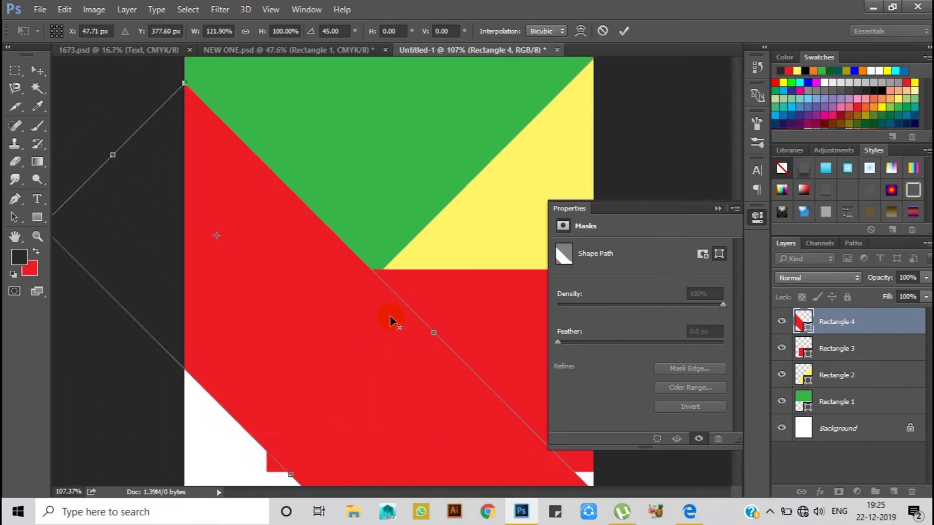
{"action": "scroll", "coordinate": [384, 292], "scroll_direction": "up", "scroll_amount": 4}
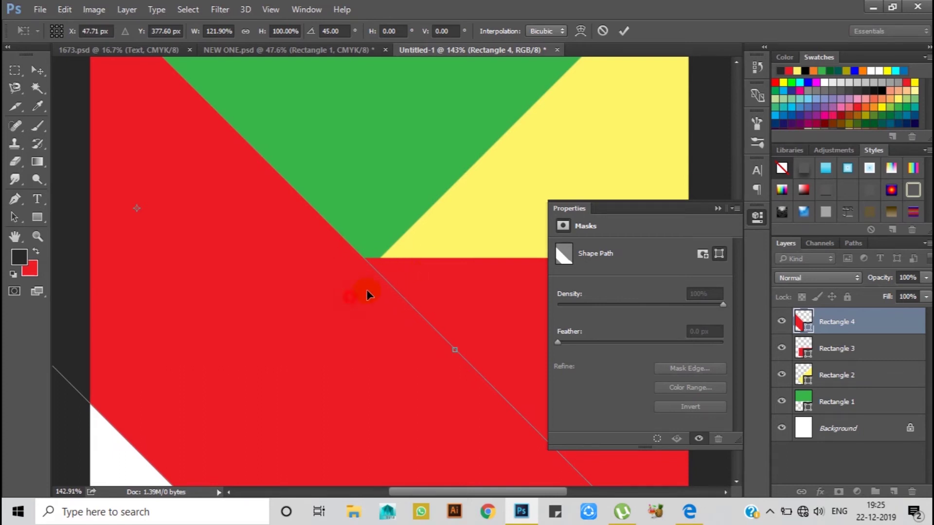
{"action": "left_click_drag", "start_coordinate": [367, 293], "coordinate": [372, 310]}
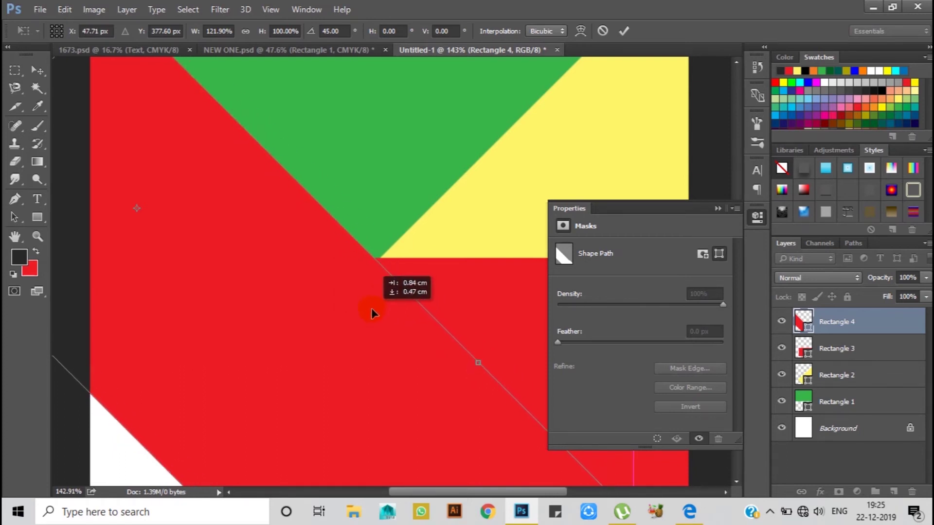
{"action": "left_click_drag", "start_coordinate": [372, 308], "coordinate": [375, 306]}
{"action": "scroll", "coordinate": [375, 306], "scroll_direction": "down", "scroll_amount": 2}
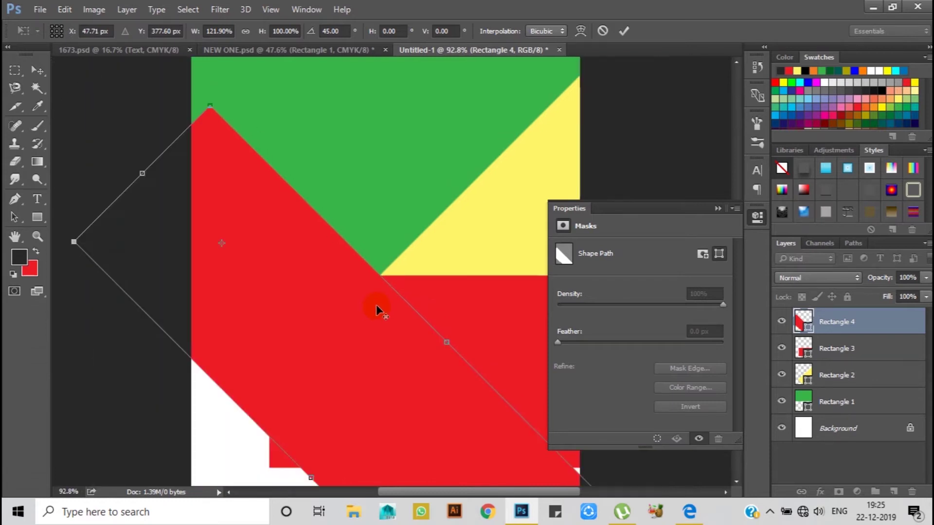
{"action": "scroll", "coordinate": [375, 305], "scroll_direction": "down", "scroll_amount": 1}
{"action": "scroll", "coordinate": [375, 305], "scroll_direction": "down", "scroll_amount": 1}
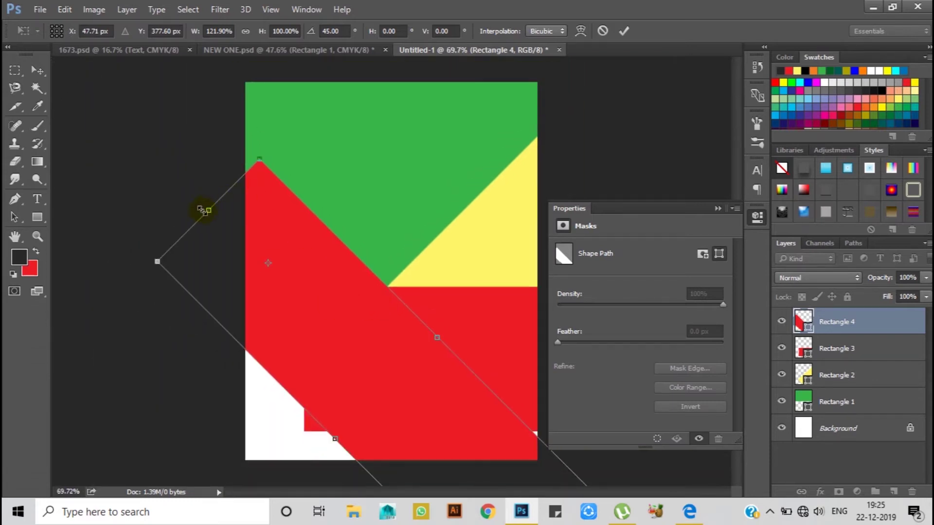
{"action": "left_click_drag", "start_coordinate": [205, 210], "coordinate": [162, 166]}
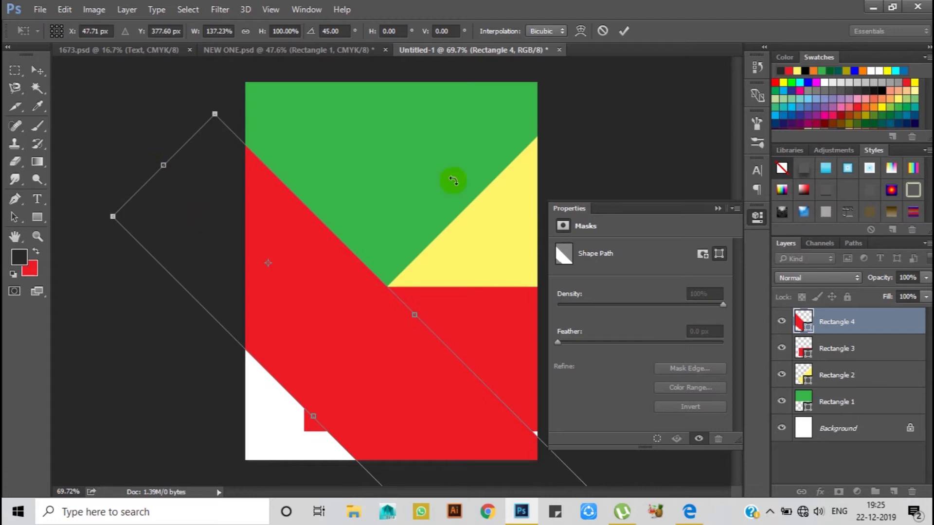
{"action": "left_click", "coordinate": [624, 31]}
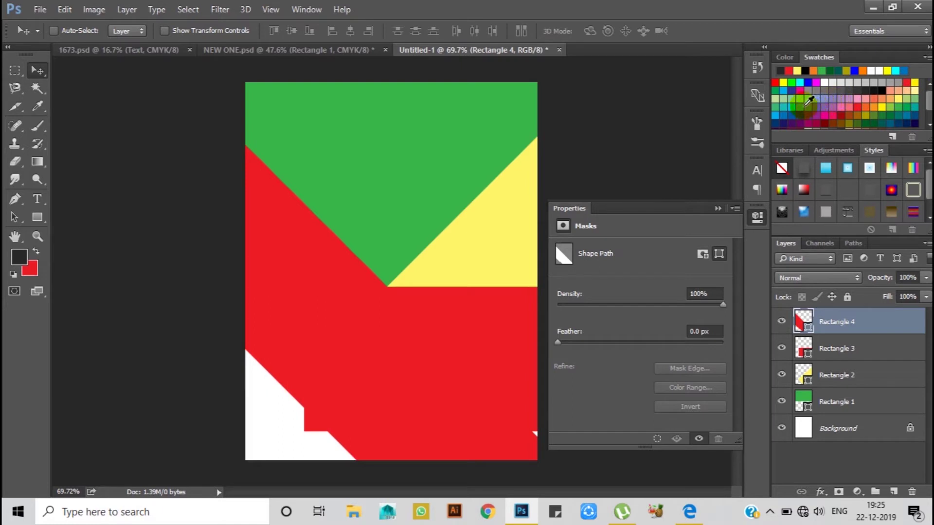
Step: Fill the diagonal Rectangle 4 band with blue from the Swatches and collapse Properties
{"action": "left_click", "coordinate": [791, 113]}
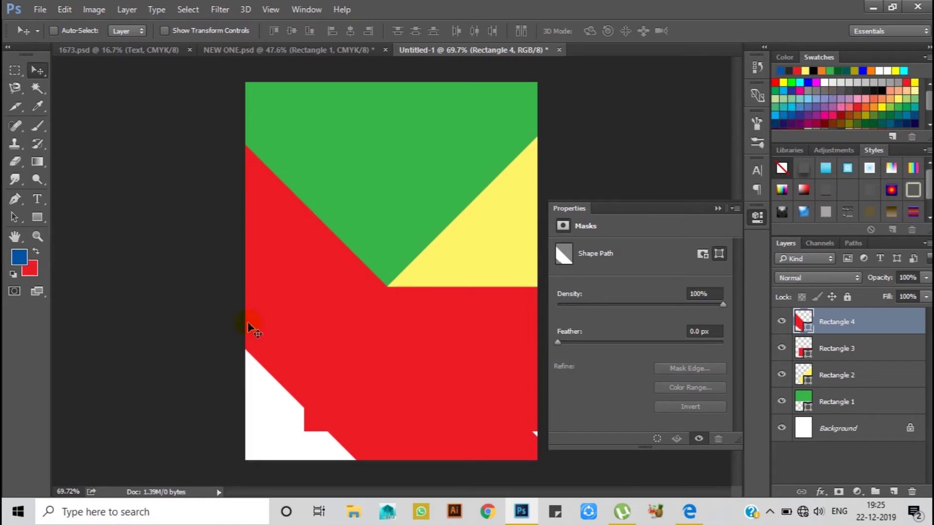
{"action": "left_click", "coordinate": [36, 251]}
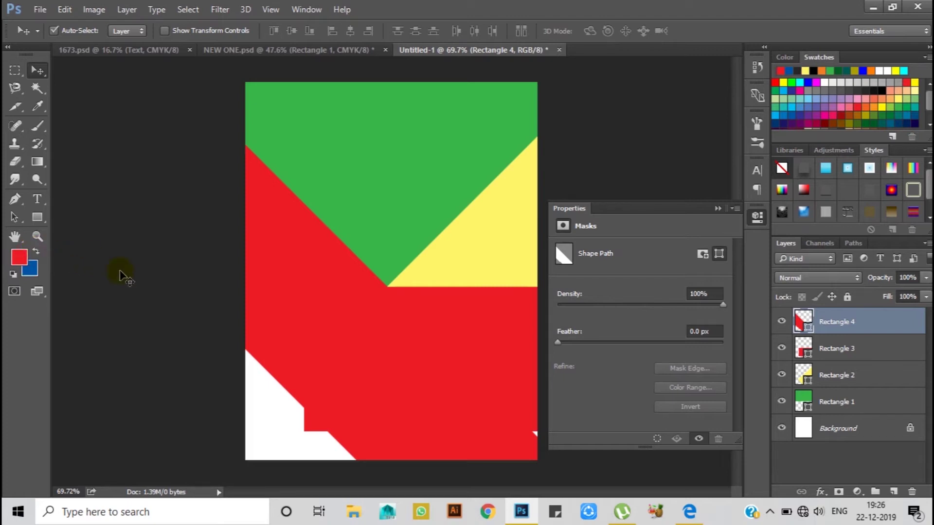
{"action": "key", "text": "ctrl+BackSpace"}
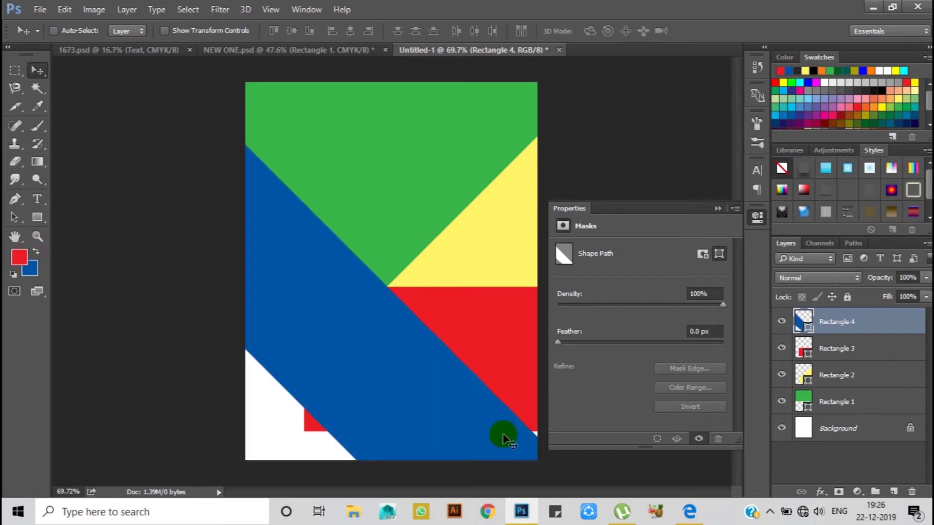
{"action": "left_click", "coordinate": [106, 184]}
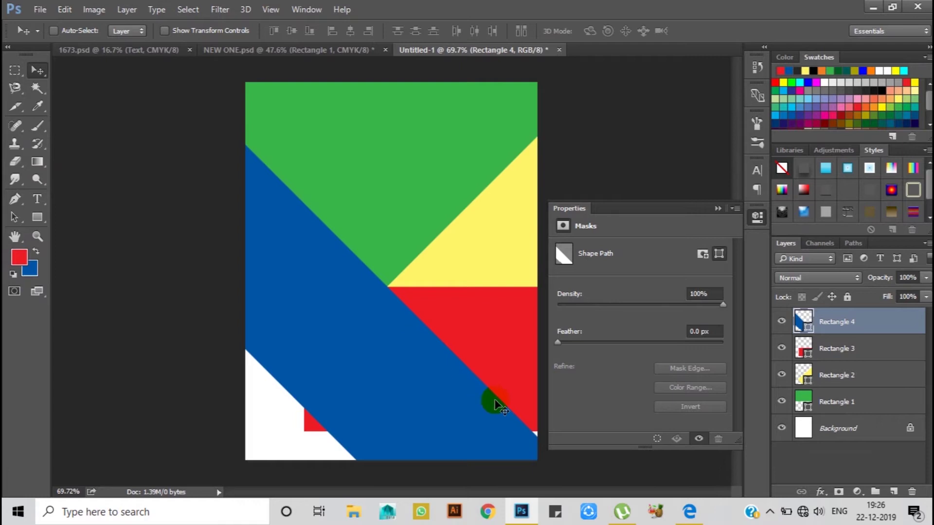
{"action": "scroll", "coordinate": [492, 402], "scroll_direction": "down", "scroll_amount": 1}
{"action": "left_click", "coordinate": [718, 209]}
{"action": "scroll", "coordinate": [506, 325], "scroll_direction": "up", "scroll_amount": 2}
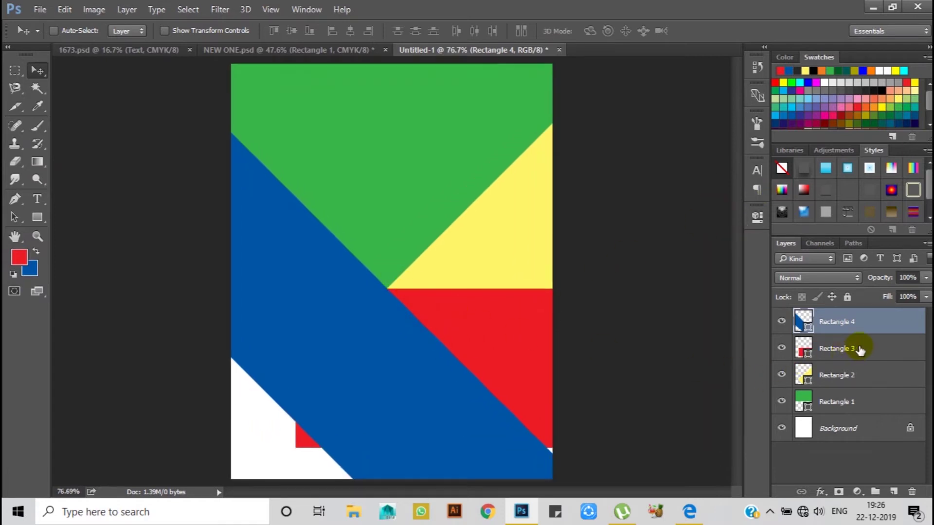
{"action": "left_click", "coordinate": [875, 345]}
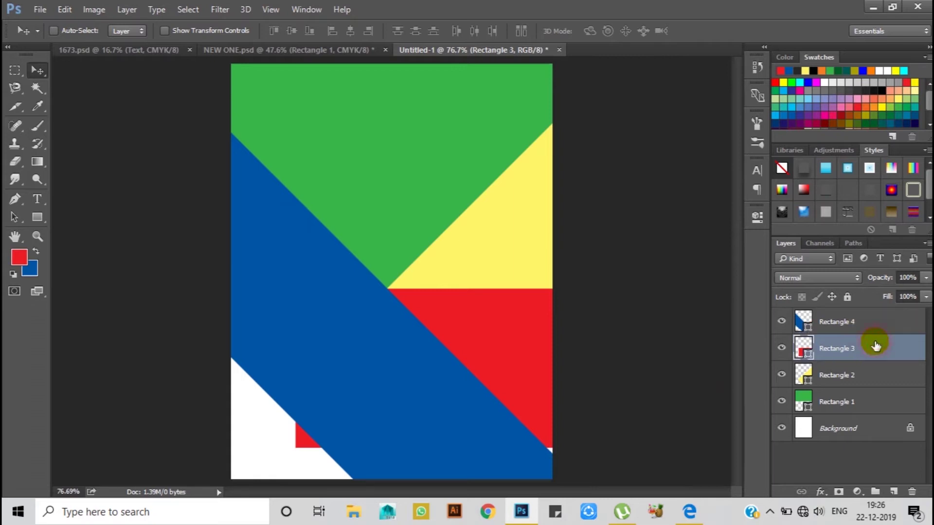
Step: Resize red Rectangle 3 to fill the lower right without entering the white corner
{"action": "key", "text": "ctrl+t"}
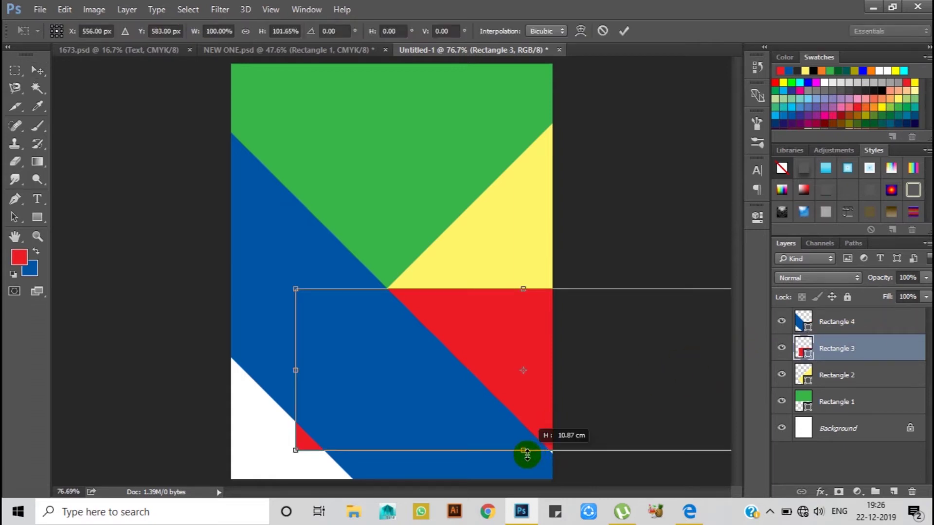
{"action": "left_click_drag", "start_coordinate": [528, 448], "coordinate": [523, 459]}
{"action": "left_click", "coordinate": [625, 31]}
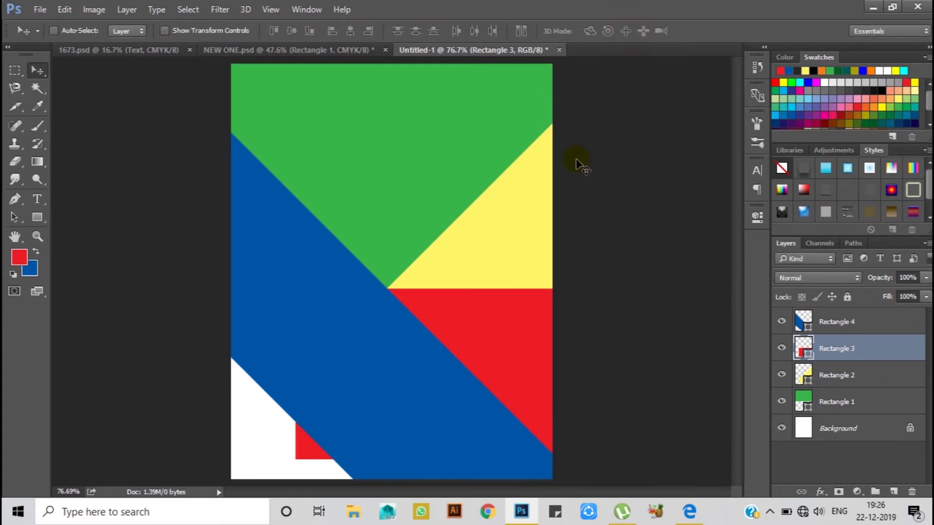
{"action": "scroll", "coordinate": [391, 271], "scroll_direction": "down", "scroll_amount": 1}
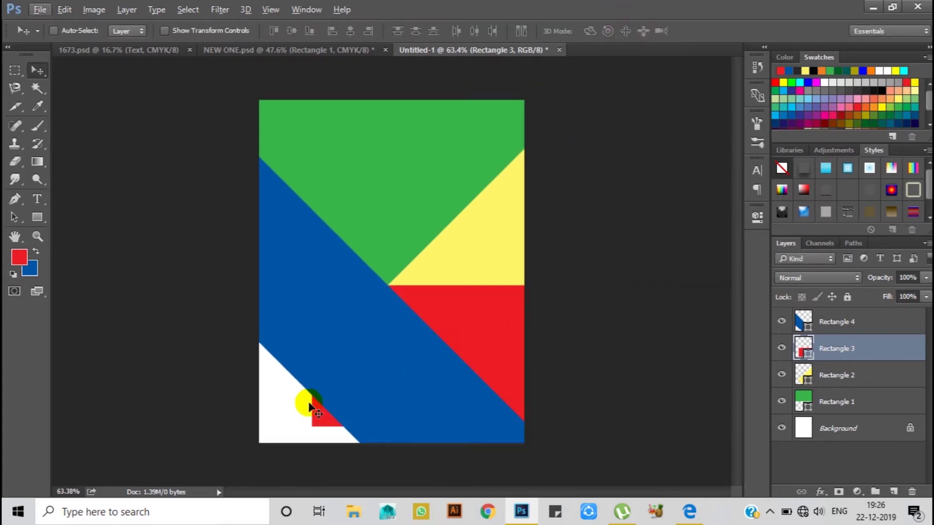
{"action": "key", "text": "ctrl"}
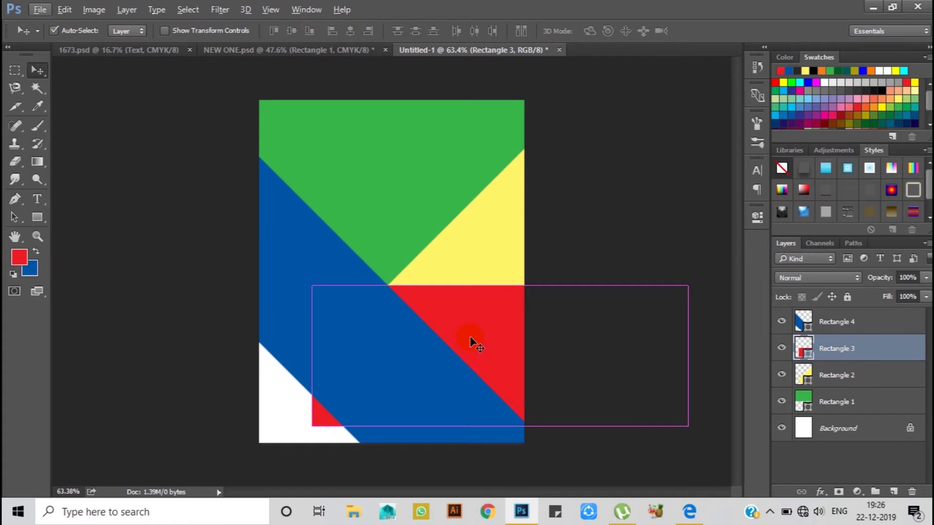
{"action": "key", "text": "ctrl+t"}
{"action": "left_click_drag", "start_coordinate": [315, 428], "coordinate": [347, 419]}
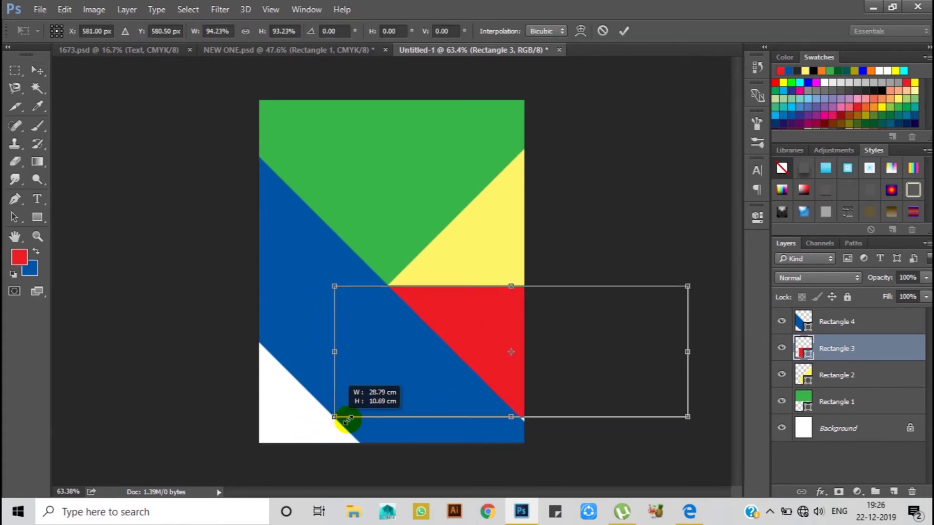
{"action": "left_click_drag", "start_coordinate": [347, 419], "coordinate": [367, 431]}
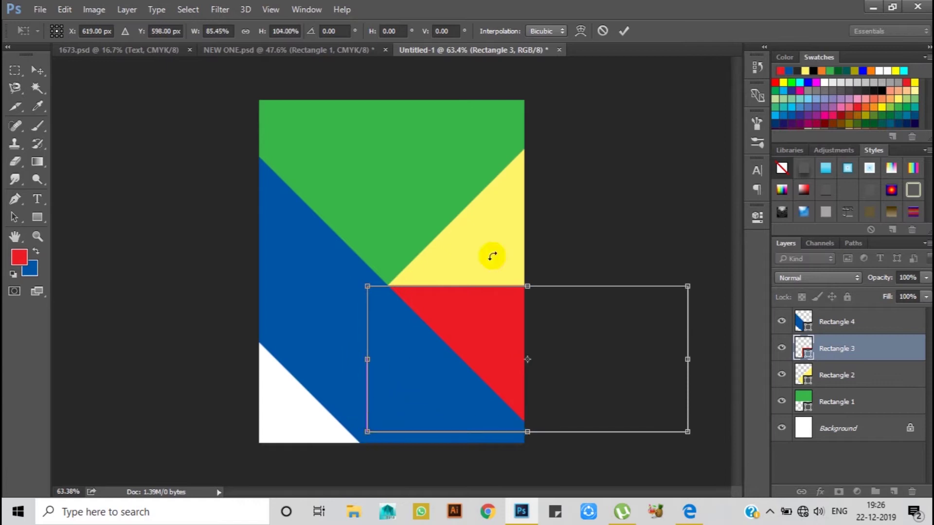
{"action": "left_click", "coordinate": [624, 31]}
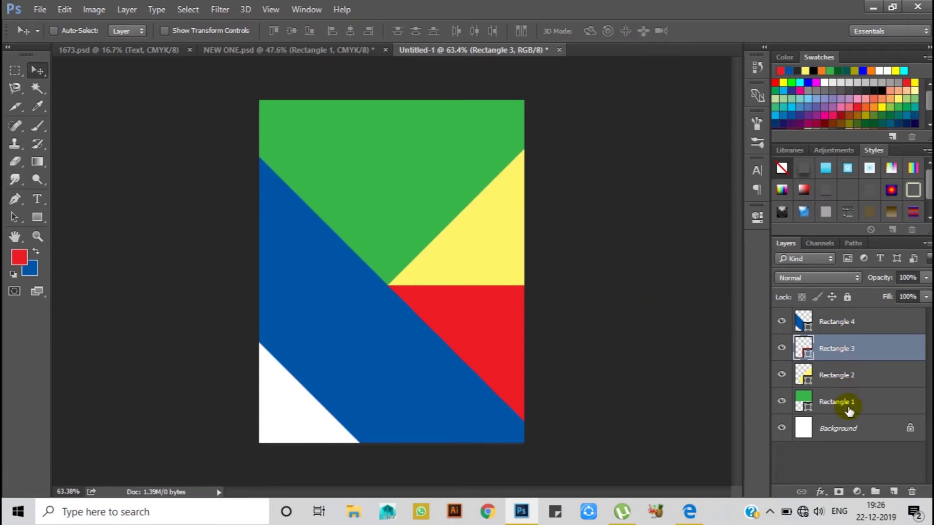
Step: Group layers Rectangle 1–4 into a folder named shapes
{"action": "left_click", "coordinate": [865, 402]}
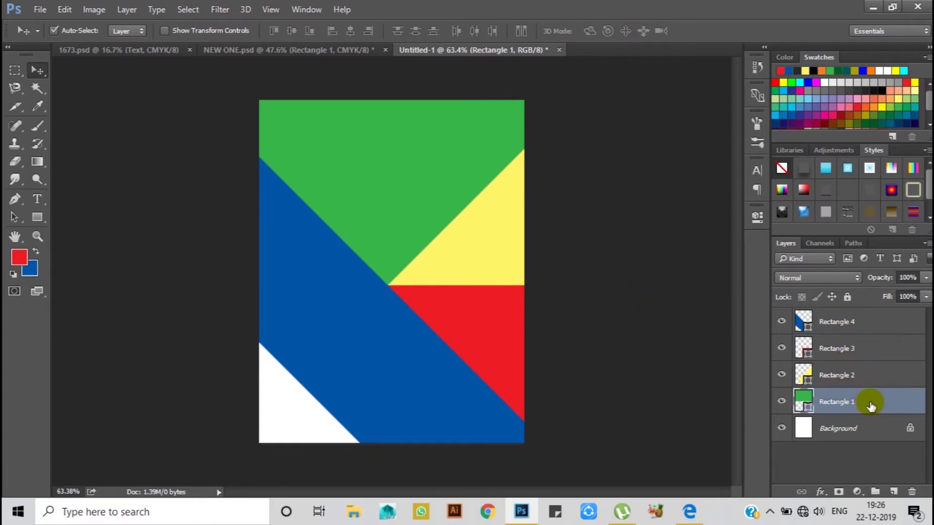
{"action": "left_click", "coordinate": [861, 377], "text": "ctrl"}
{"action": "left_click", "coordinate": [861, 355], "text": "ctrl"}
{"action": "left_click", "coordinate": [862, 329], "text": "ctrl"}
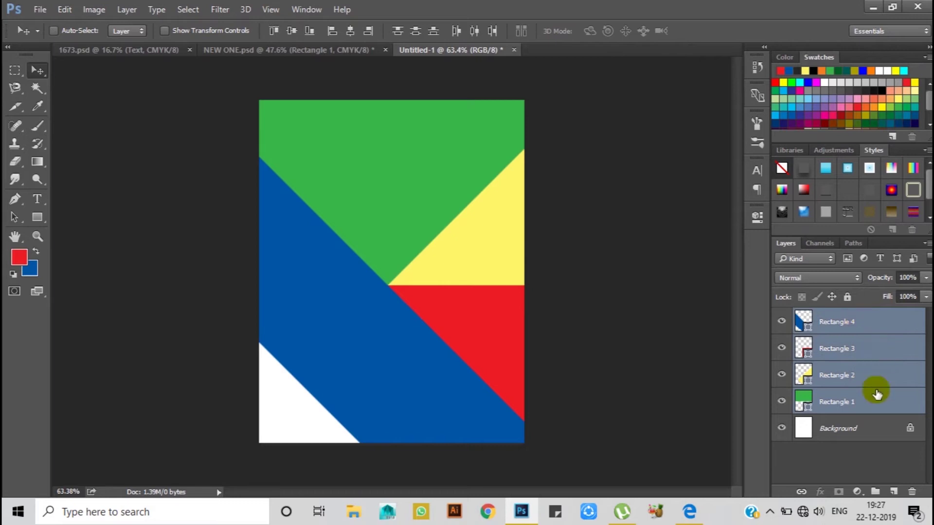
{"action": "left_click", "coordinate": [876, 492]}
{"action": "left_click", "coordinate": [840, 320]}
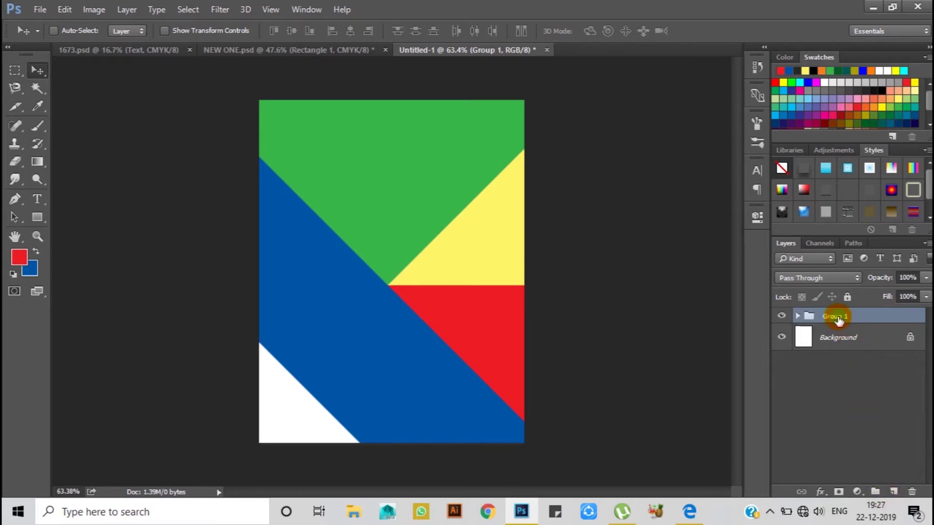
{"action": "double_click", "coordinate": [837, 317]}
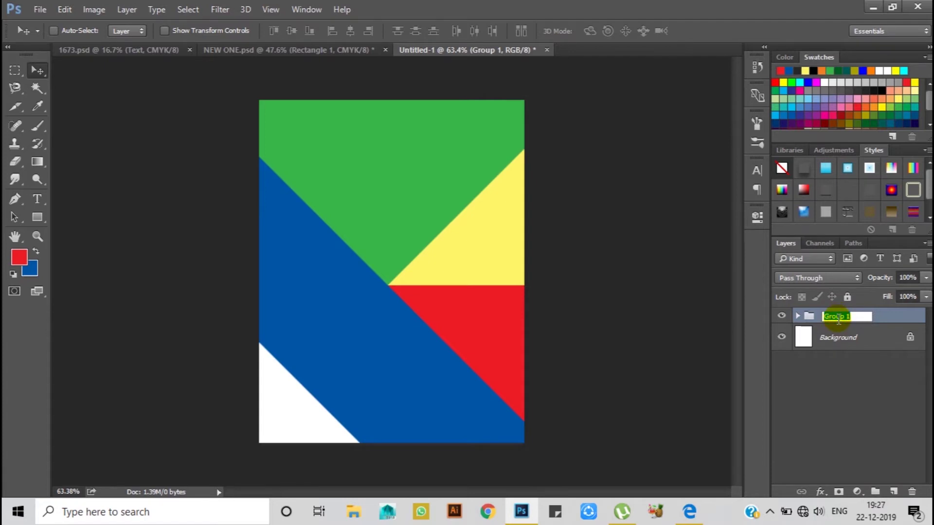
{"action": "type", "text": "SHA"}
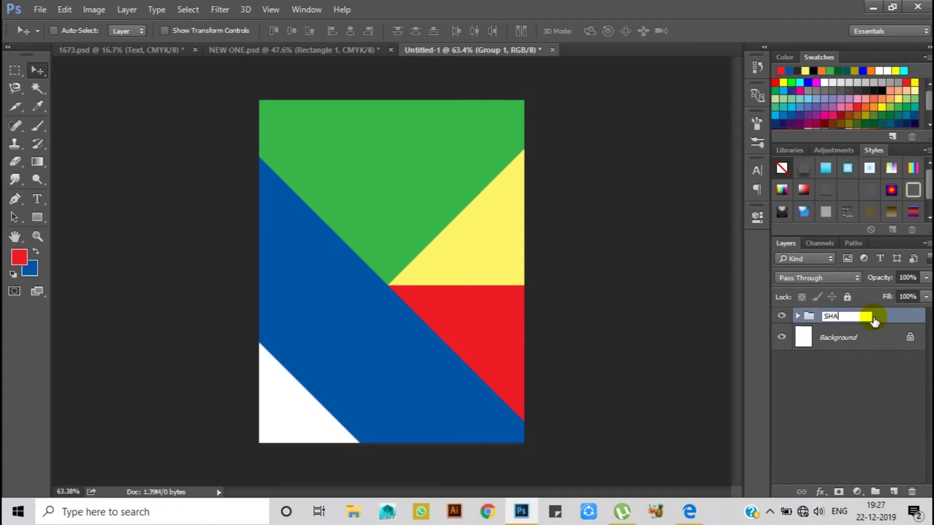
{"action": "type", "text": "hapes"}
{"action": "left_click", "coordinate": [873, 318]}
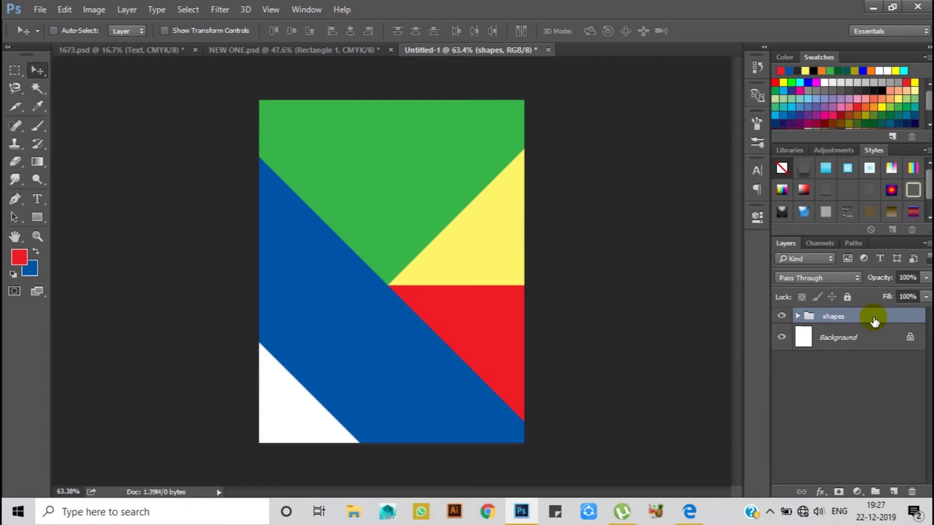
{"action": "left_click", "coordinate": [579, 243]}
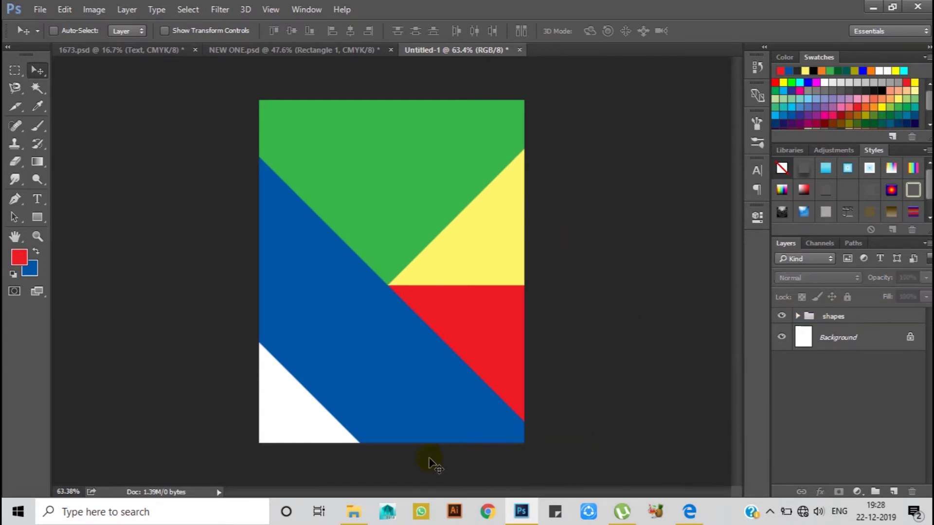
Step: Drag the Organization-in-2016 desk photo from File Explorer onto the flyer and scale it to span the top half
{"action": "left_click", "coordinate": [354, 512]}
{"action": "mouse_move", "coordinate": [258, 270]}
{"action": "left_mouse_down"}
{"action": "mouse_move", "coordinate": [372, 361]}
{"action": "mouse_move", "coordinate": [522, 514]}
{"action": "mouse_move", "coordinate": [394, 178]}
{"action": "left_mouse_up"}
{"action": "mouse_move", "coordinate": [404, 197]}
{"action": "left_mouse_down"}
{"action": "mouse_move", "coordinate": [405, 127]}
{"action": "mouse_move", "coordinate": [368, 168]}
{"action": "mouse_move", "coordinate": [364, 120]}
{"action": "left_mouse_up"}
{"action": "scroll", "coordinate": [405, 128], "scroll_direction": "up", "scroll_amount": 2}
{"action": "left_click_drag", "start_coordinate": [564, 305], "coordinate": [575, 315]}
{"action": "left_click_drag", "start_coordinate": [500, 198], "coordinate": [501, 178]}
{"action": "left_click", "coordinate": [492, 30]}
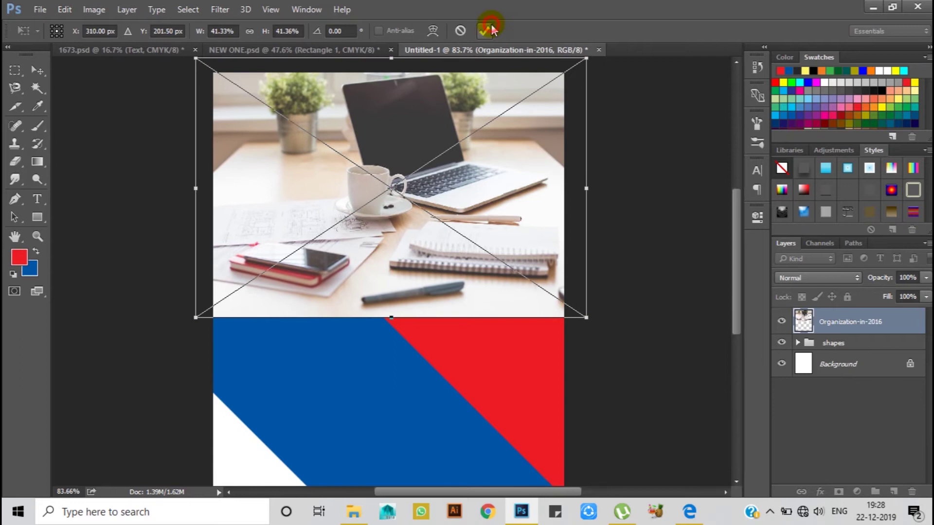
{"action": "scroll", "coordinate": [531, 152], "scroll_direction": "down", "scroll_amount": 2}
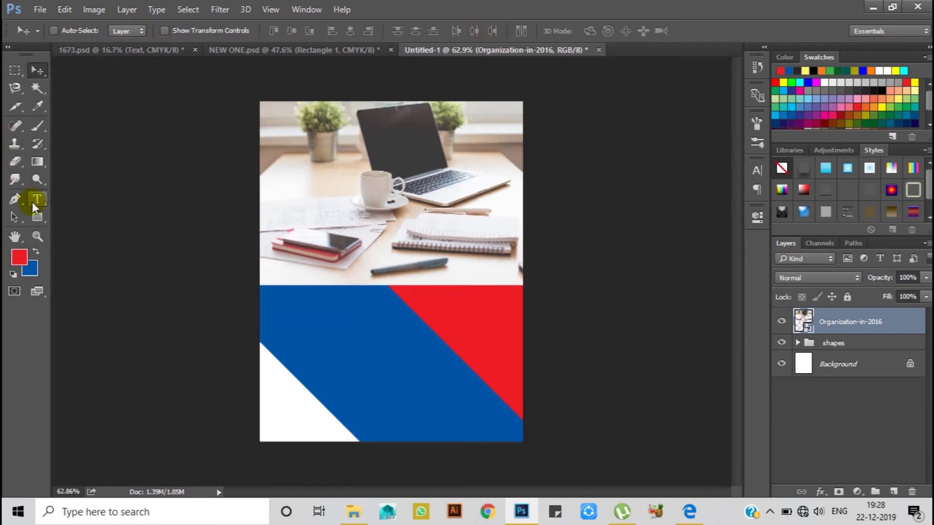
{"action": "left_click", "coordinate": [33, 215]}
Step: Draw a rectangle over the lower half with white fill and a 0 pt stroke
{"action": "left_click", "coordinate": [92, 212]}
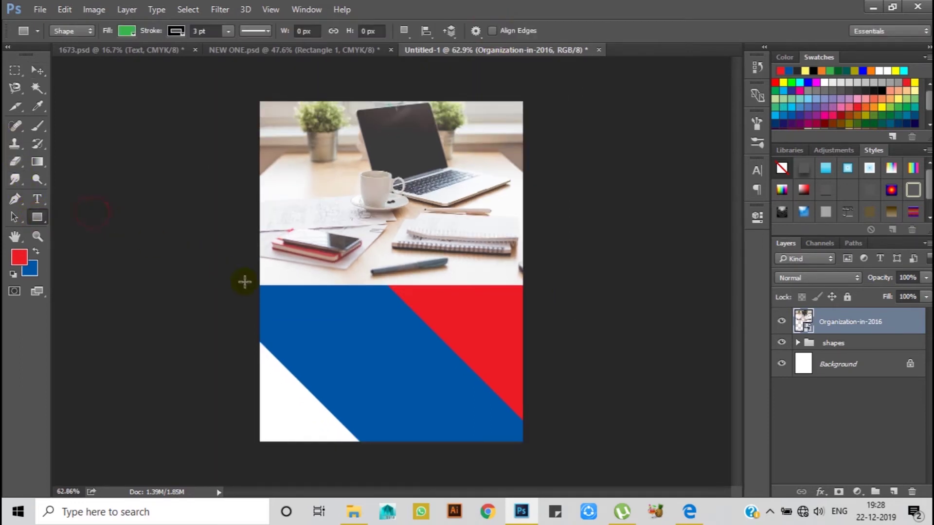
{"action": "left_click_drag", "start_coordinate": [258, 285], "coordinate": [528, 443]}
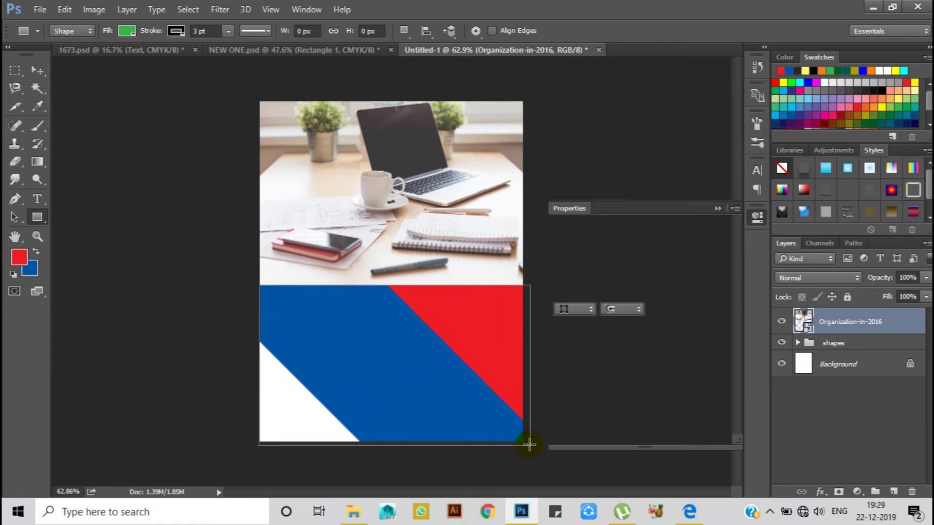
{"action": "left_click_drag", "start_coordinate": [529, 444], "coordinate": [529, 444]}
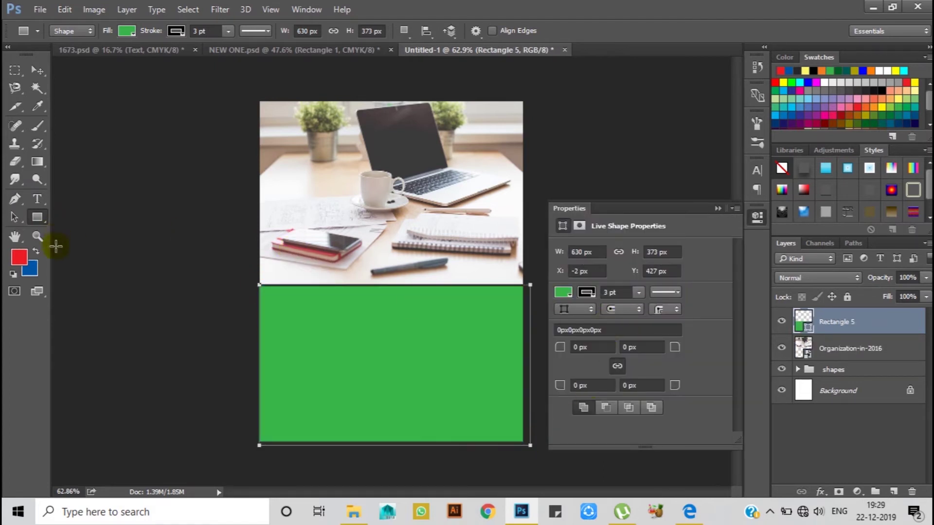
{"action": "left_click", "coordinate": [565, 290]}
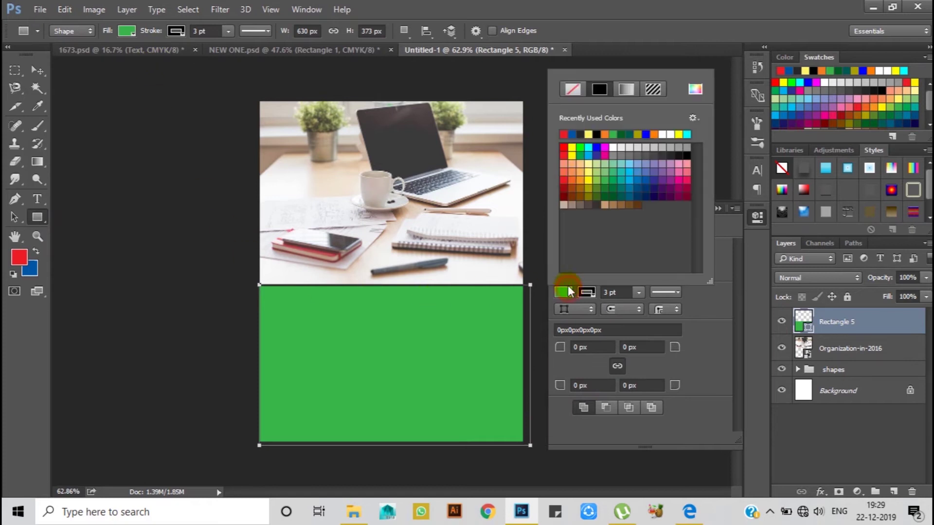
{"action": "left_click", "coordinate": [612, 148]}
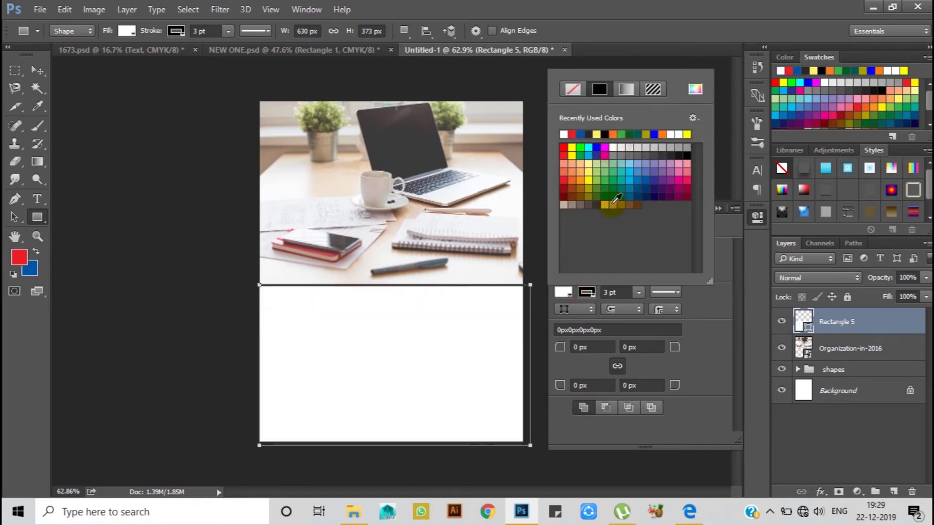
{"action": "left_click", "coordinate": [615, 292]}
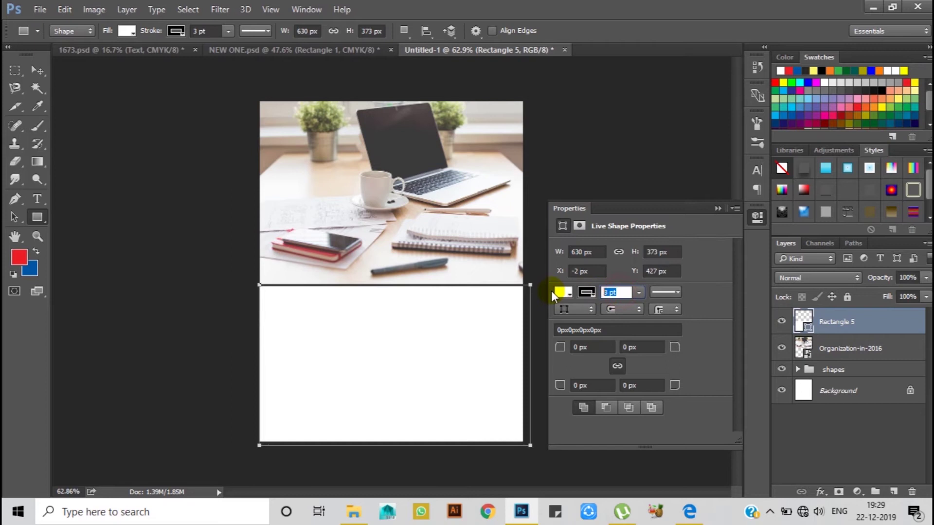
{"action": "type", "text": "0"}
{"action": "key", "text": "Return"}
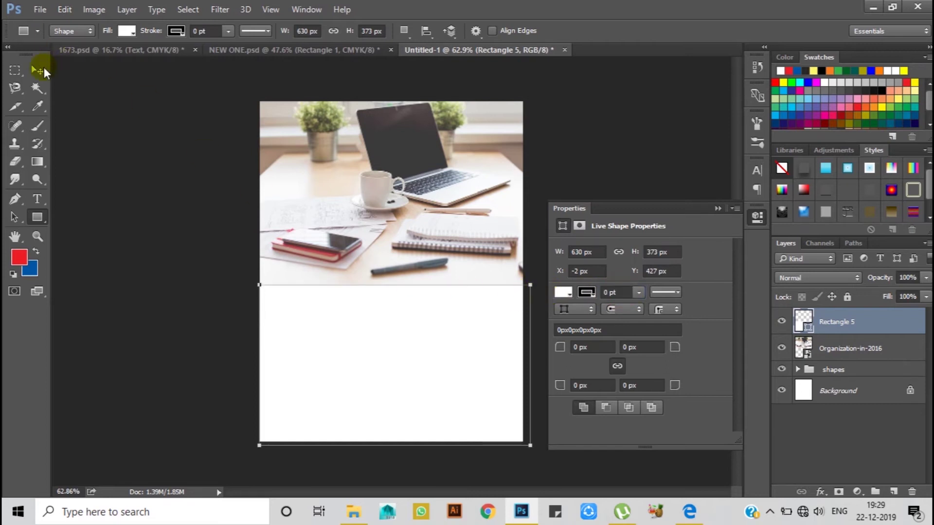
Step: Move the white rectangle into place just below the photo
{"action": "left_click", "coordinate": [38, 70]}
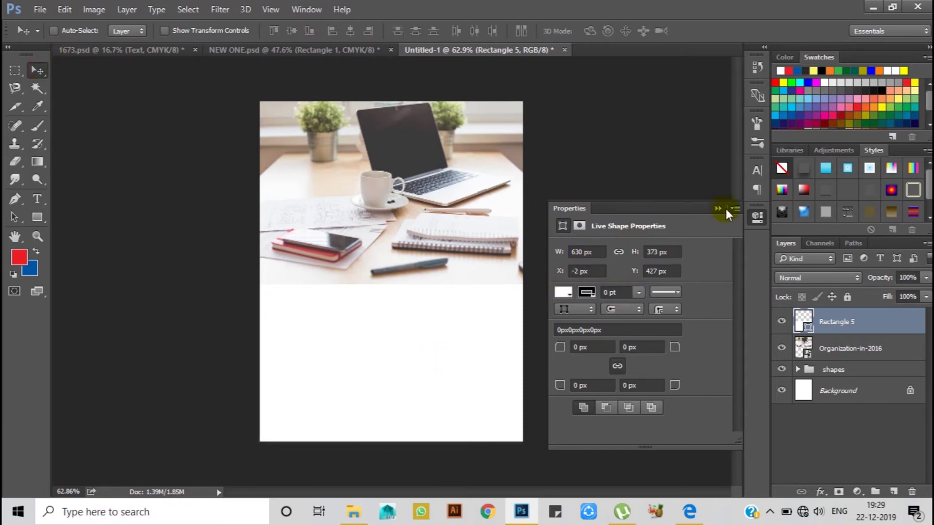
{"action": "left_click", "coordinate": [719, 209]}
{"action": "scroll", "coordinate": [390, 316], "scroll_direction": "up", "scroll_amount": 3}
{"action": "left_click_drag", "start_coordinate": [371, 358], "coordinate": [364, 354]}
{"action": "scroll", "coordinate": [177, 260], "scroll_direction": "down", "scroll_amount": 2}
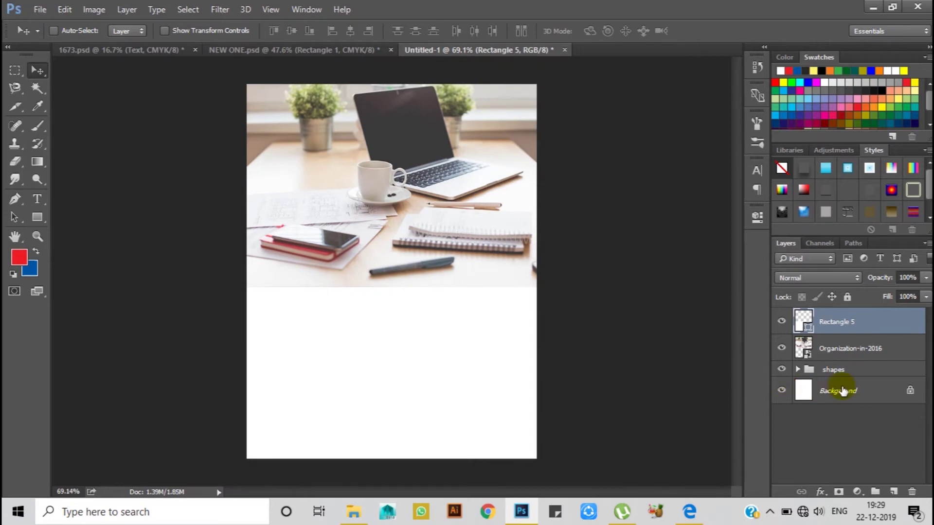
Step: Group the Organization-in-2016 and Rectangle 5 layers and name the group 'background'
{"action": "left_click", "coordinate": [844, 350]}
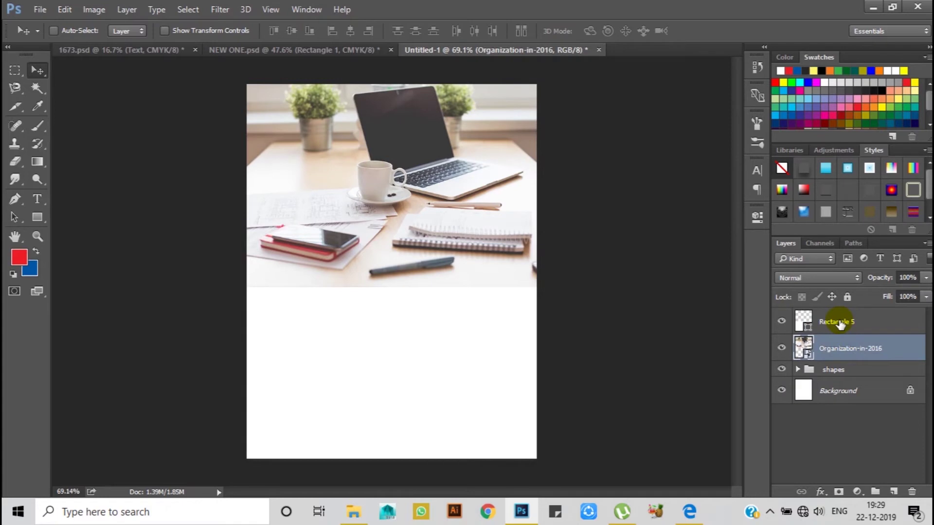
{"action": "left_click", "coordinate": [839, 323], "text": "shift"}
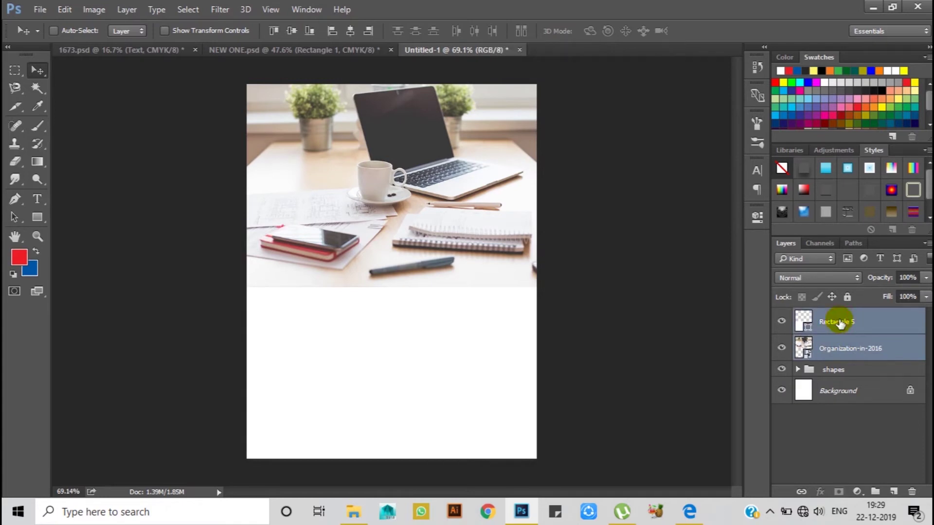
{"action": "left_click", "coordinate": [889, 491]}
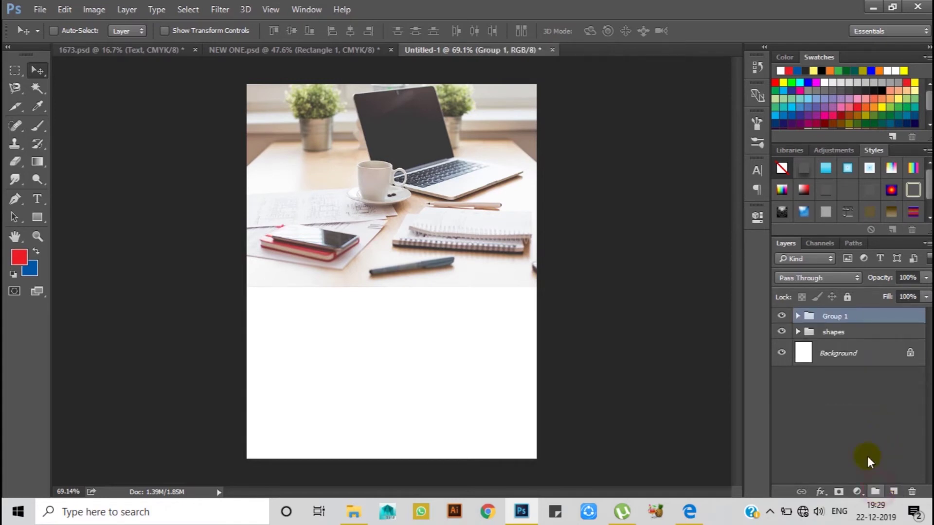
{"action": "double_click", "coordinate": [835, 316]}
{"action": "type", "text": "backgroun"}
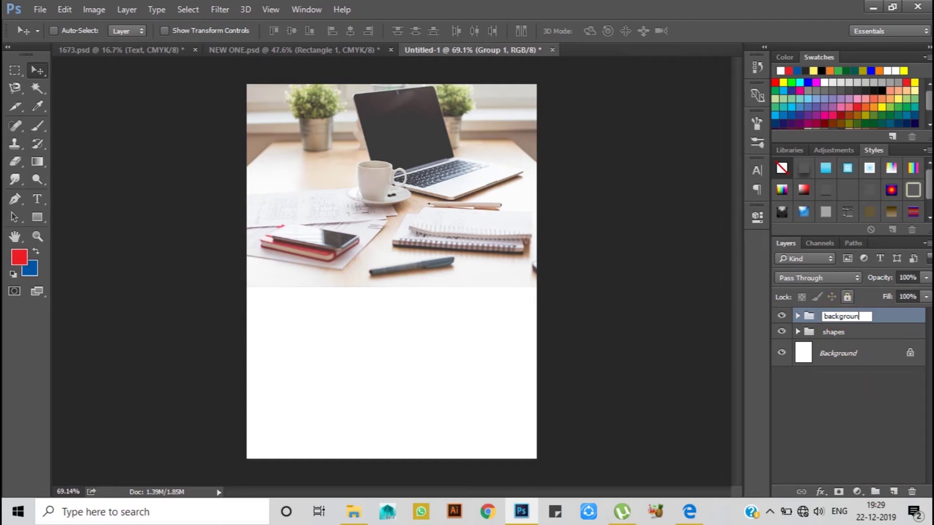
{"action": "type", "text": "d"}
{"action": "key", "text": "Return"}
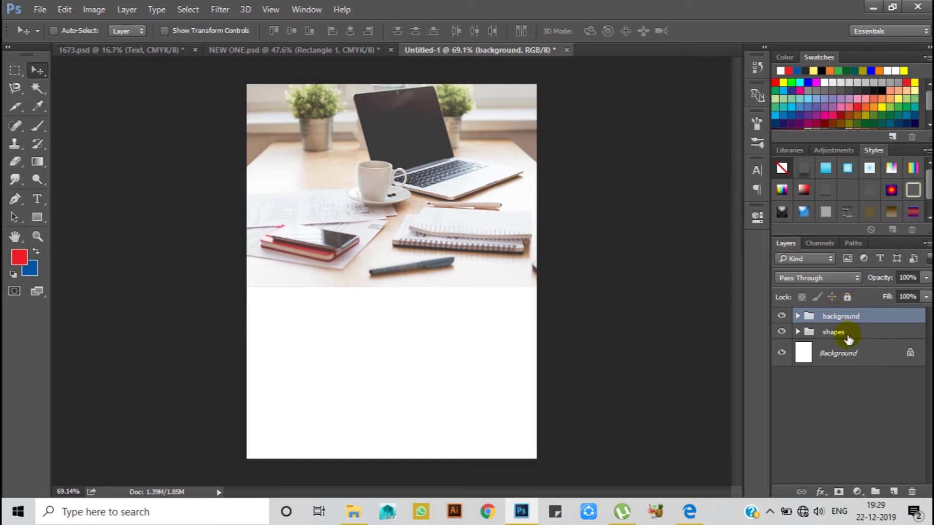
Step: Drag the shapes group above the background group in the Layers panel
{"action": "left_click", "coordinate": [834, 395]}
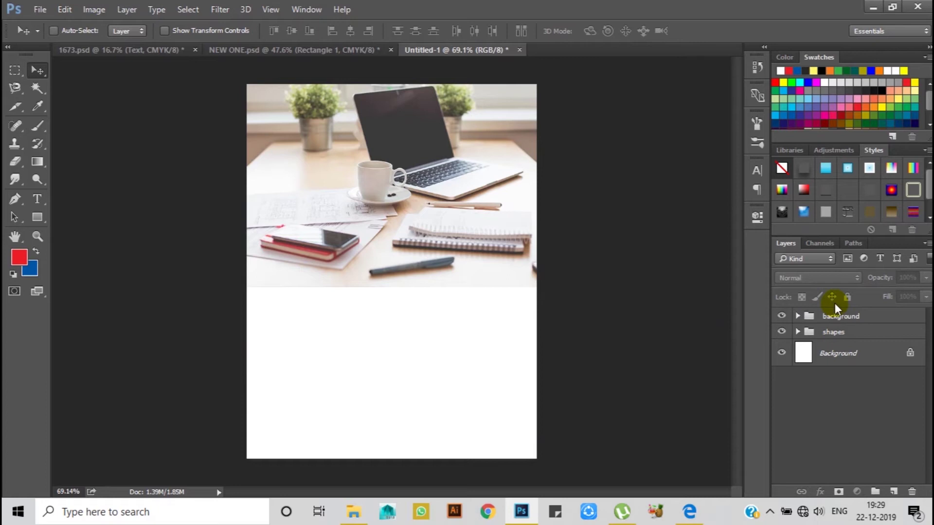
{"action": "left_click_drag", "start_coordinate": [834, 335], "coordinate": [829, 312]}
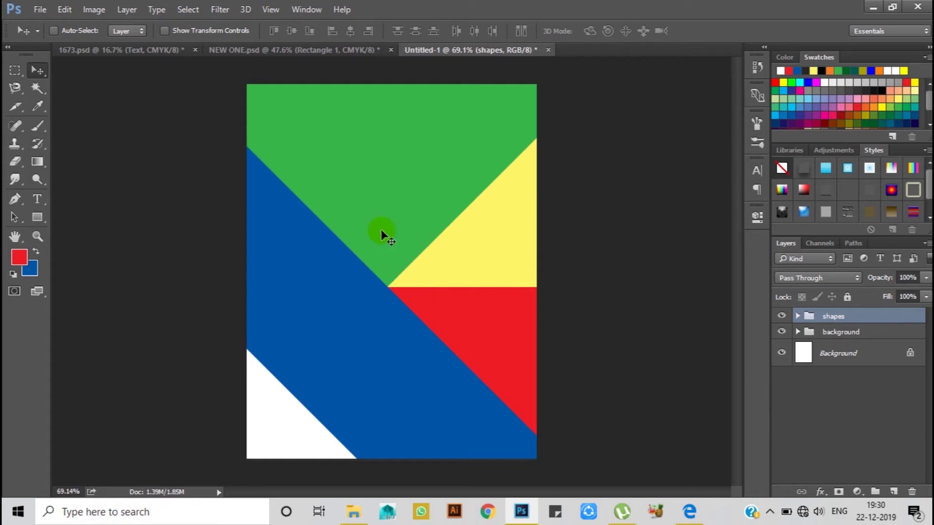
Step: Make cyan the background colour and set Rectangle 1 to 30% opacity
{"action": "left_click", "coordinate": [798, 316]}
{"action": "left_click", "coordinate": [862, 422]}
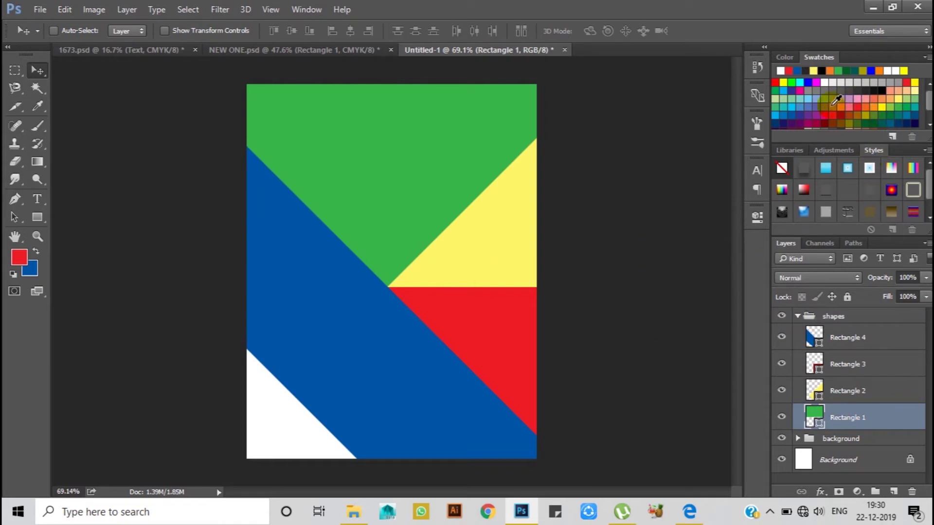
{"action": "left_click", "coordinate": [791, 106]}
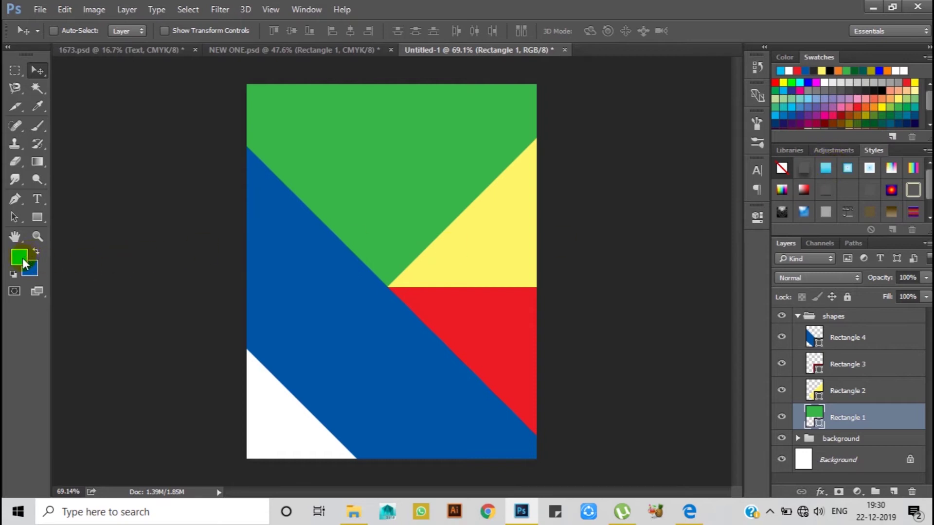
{"action": "left_click", "coordinate": [35, 250]}
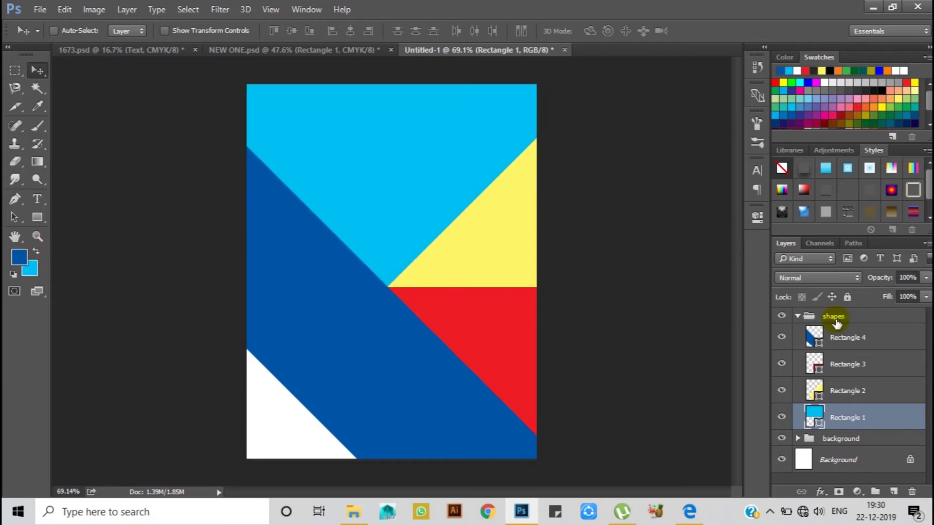
{"action": "left_click", "coordinate": [917, 277]}
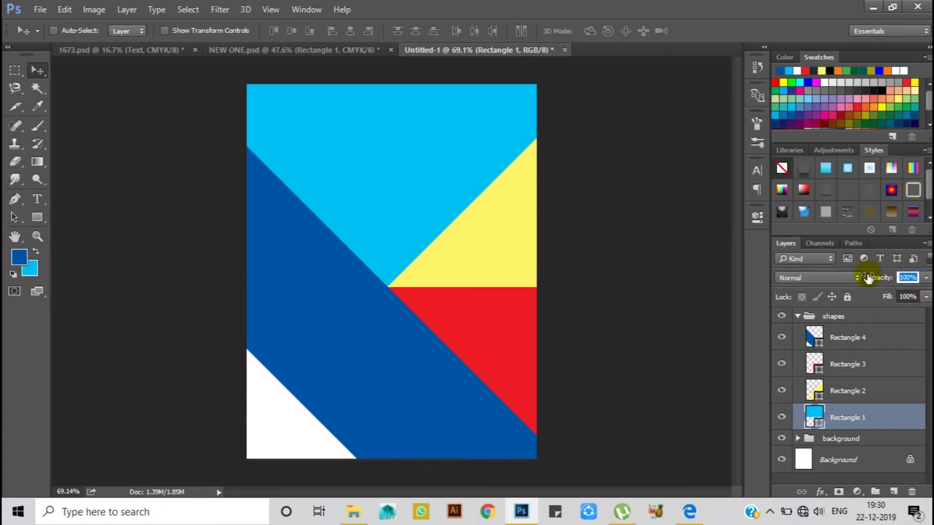
{"action": "type", "text": "30"}
{"action": "key", "text": "Return"}
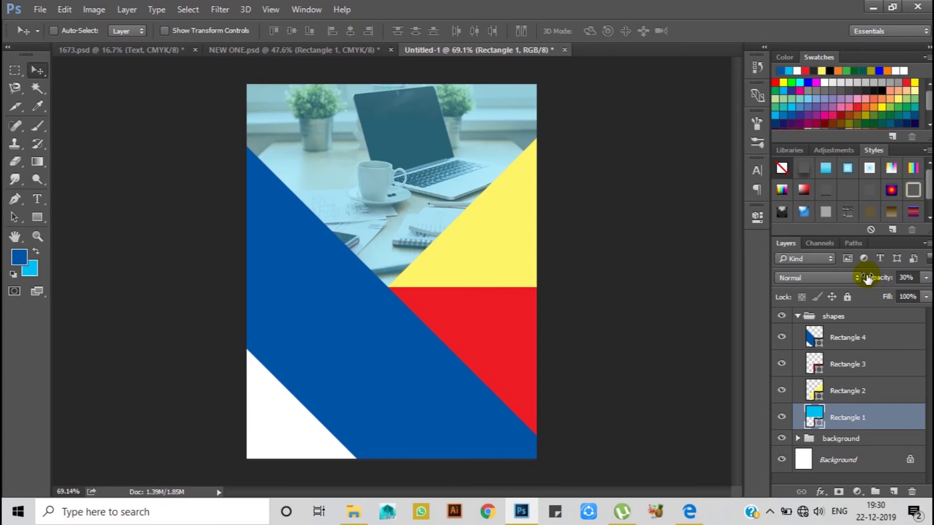
Step: Fill Rectangle 2 cyan at 50% opacity, fill Rectangle 3 cyan, then reset the colours
{"action": "left_click", "coordinate": [851, 394]}
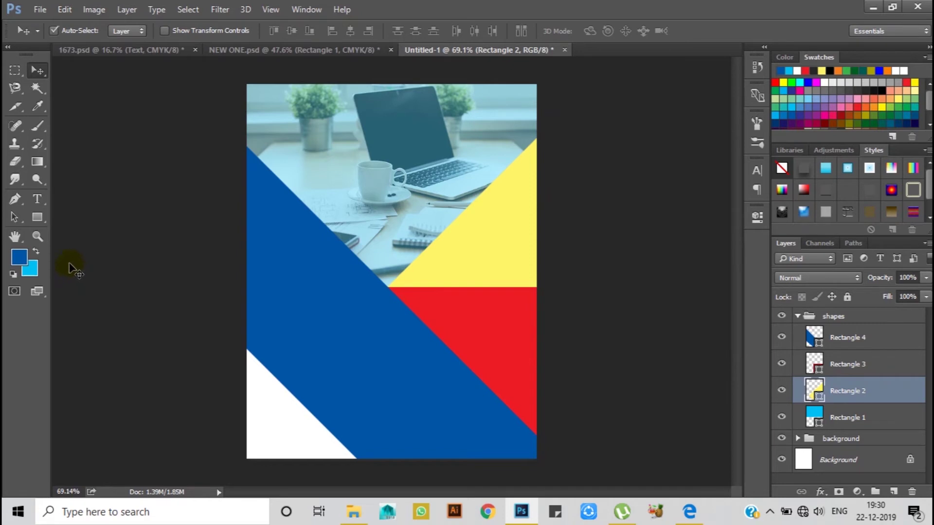
{"action": "key", "text": "ctrl+BackSpace"}
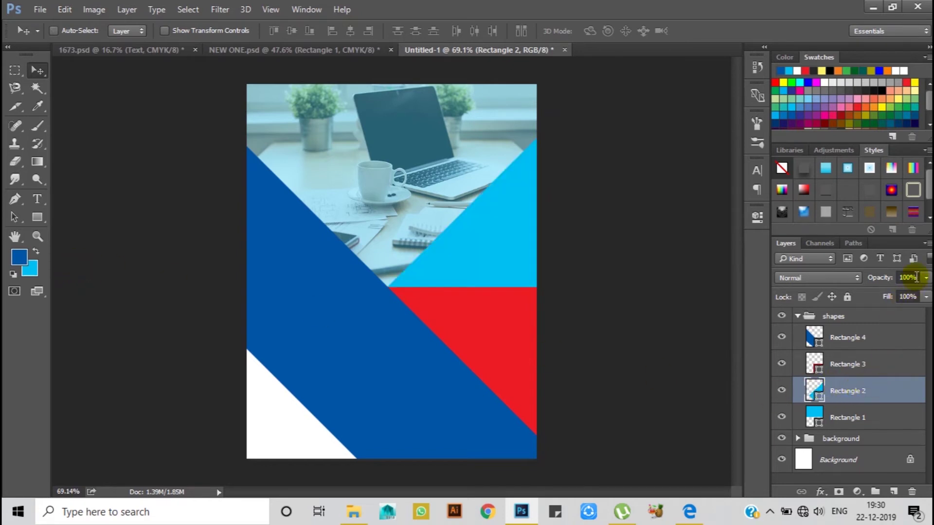
{"action": "type", "text": "50"}
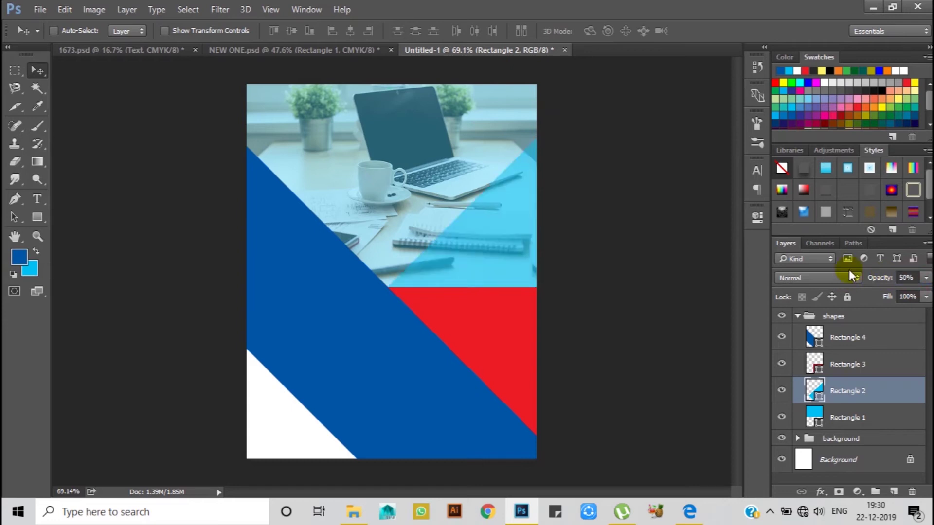
{"action": "left_click", "coordinate": [871, 364]}
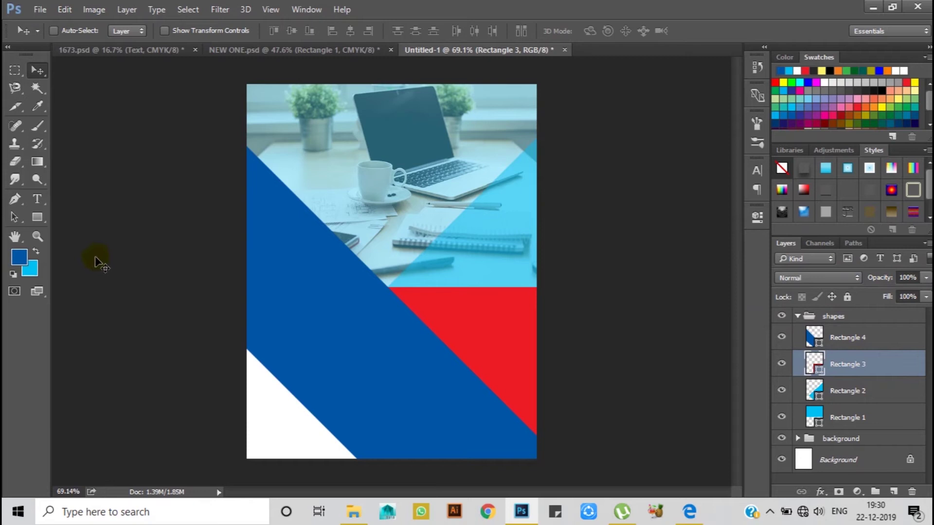
{"action": "key", "text": "ctrl+BackSpace"}
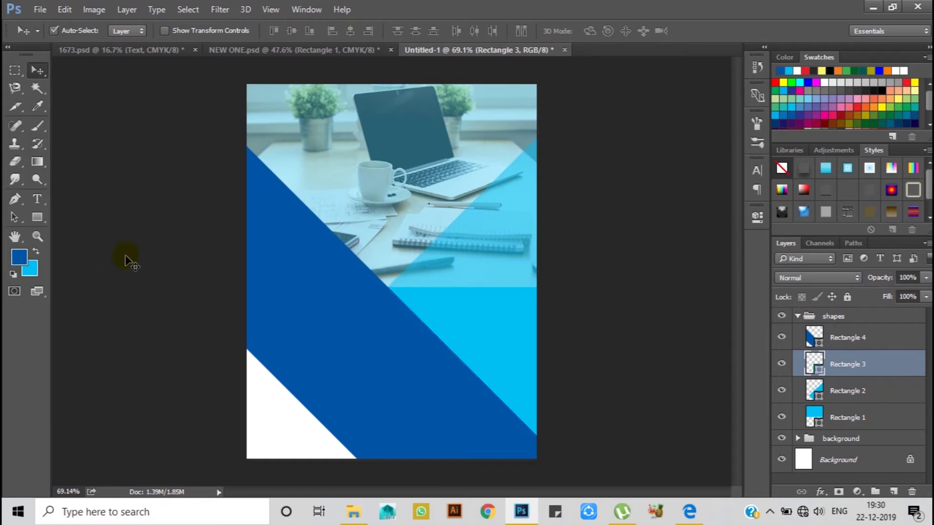
{"action": "left_click", "coordinate": [859, 342]}
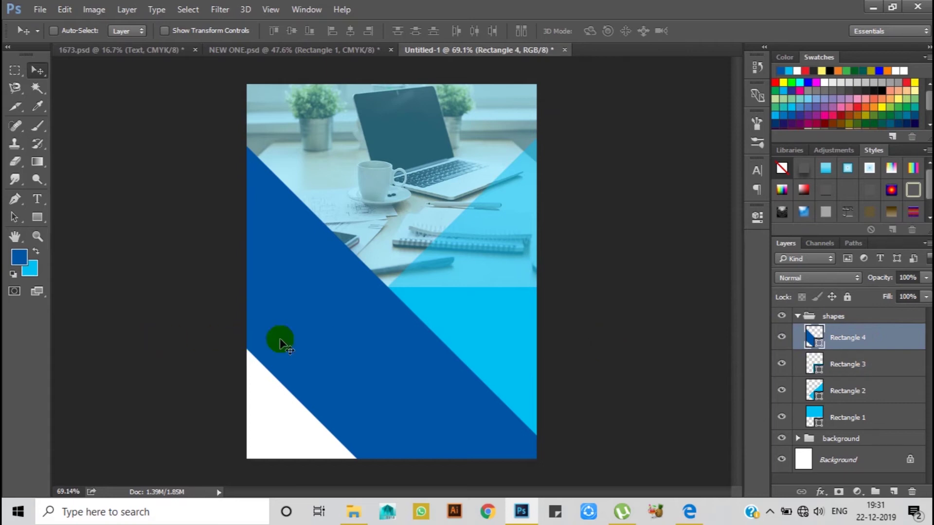
{"action": "left_click", "coordinate": [13, 275]}
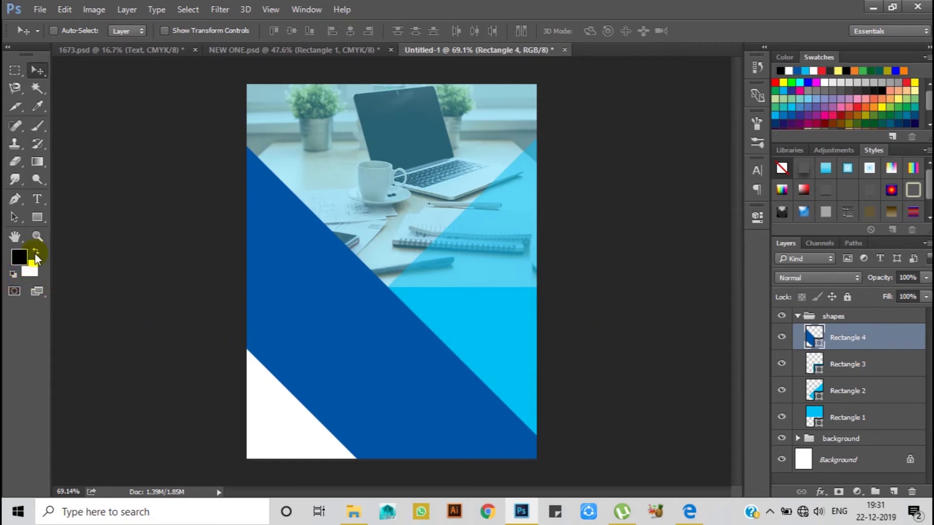
Step: Fill the Rectangle 4 band white, collapse the shapes group, and delete an unneeded text layer
{"action": "key", "text": "ctrl+BackSpace"}
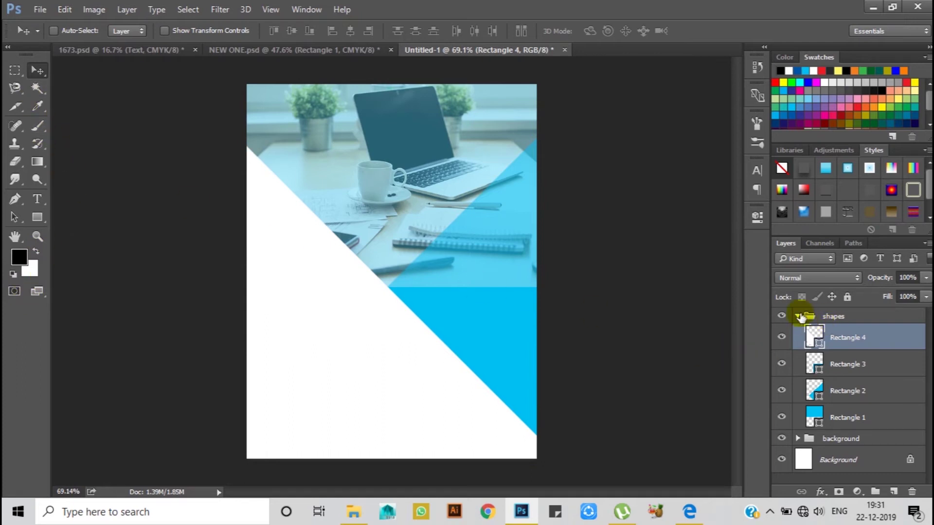
{"action": "left_click", "coordinate": [798, 316]}
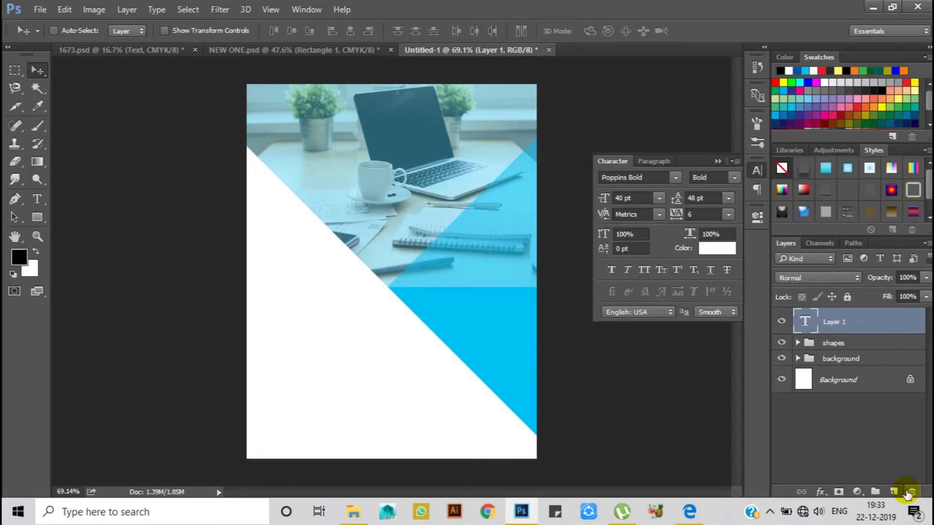
{"action": "left_click", "coordinate": [907, 492]}
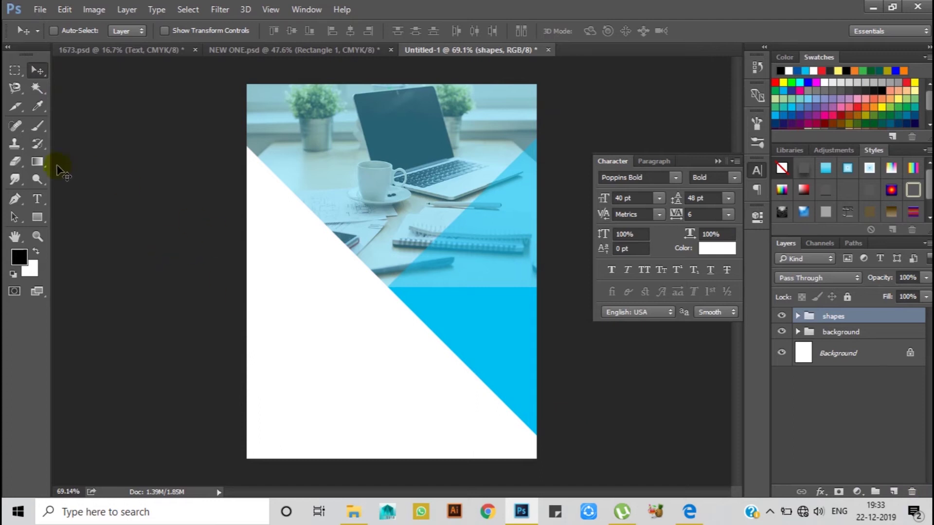
Step: Type the headline CORPORATE BUSINESS FLYER over the photo and set BUSINESS to Regular weight
{"action": "left_click", "coordinate": [37, 198]}
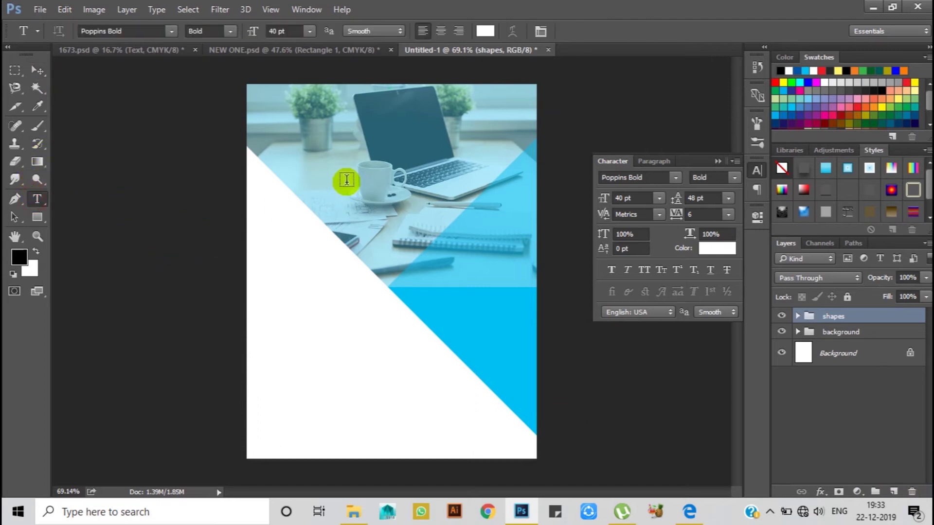
{"action": "left_click", "coordinate": [375, 162]}
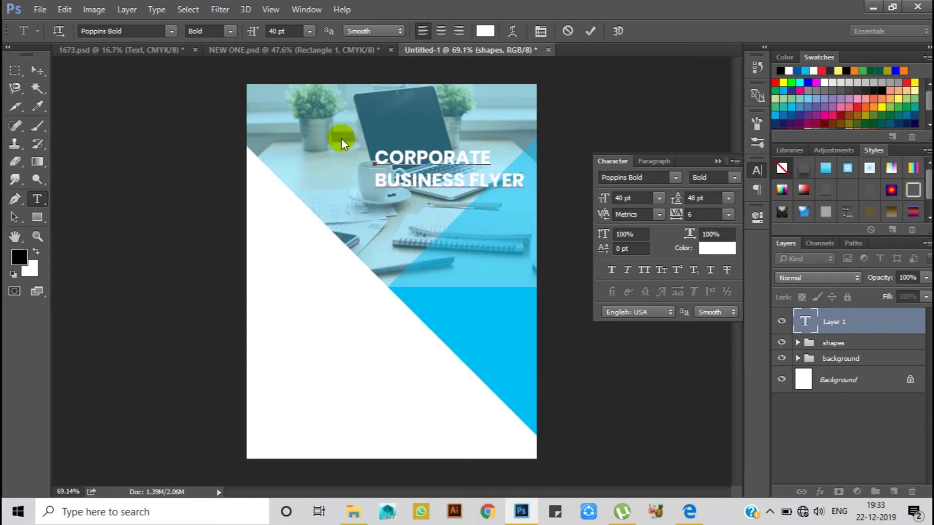
{"action": "left_click_drag", "start_coordinate": [466, 183], "coordinate": [373, 181]}
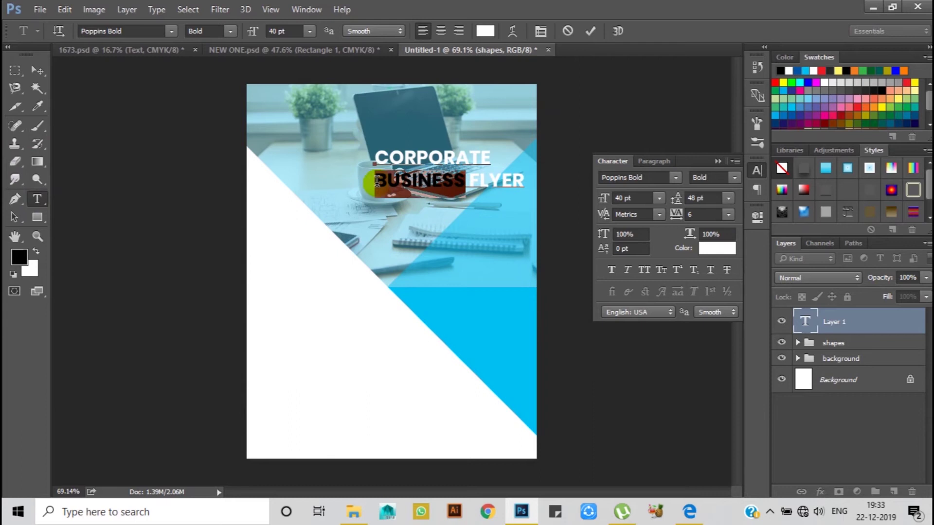
{"action": "left_click", "coordinate": [229, 31]}
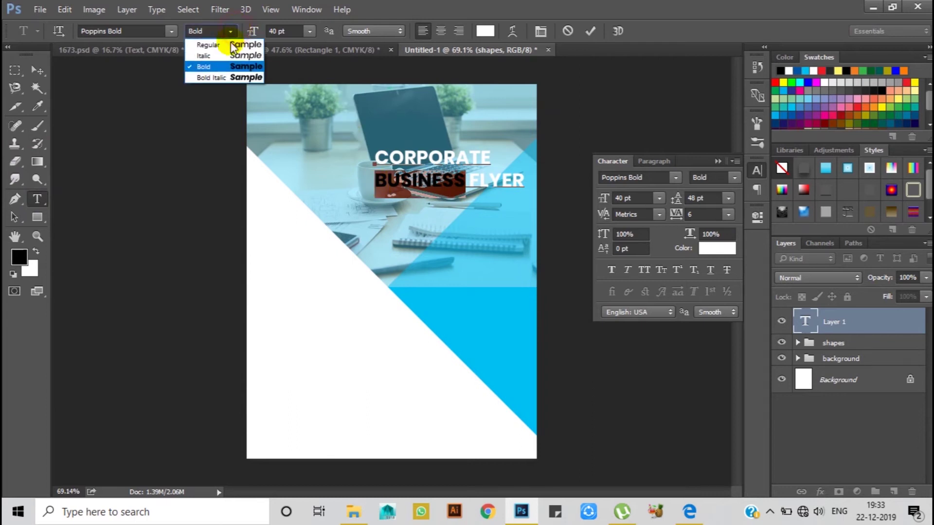
{"action": "left_click", "coordinate": [214, 44]}
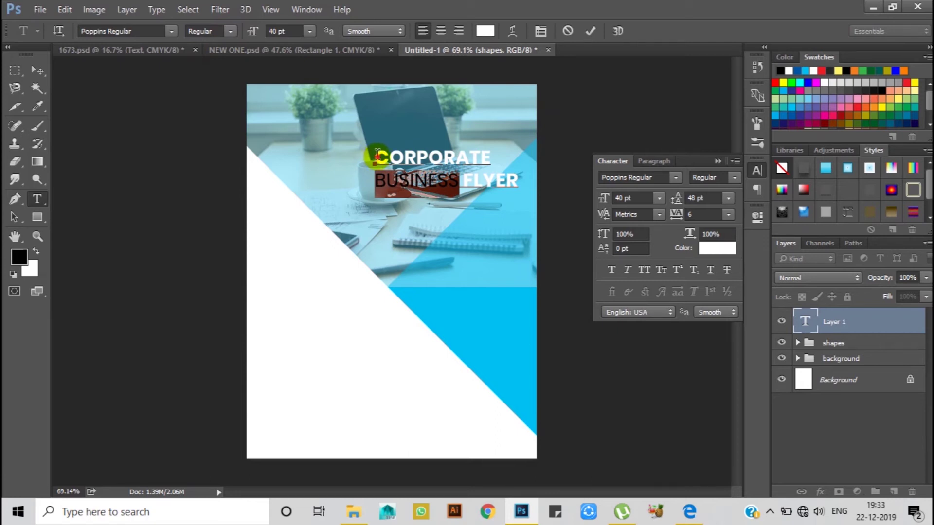
Step: Enlarge CORPORATE to 50 pt, commit the headline, and nudge it up and left
{"action": "left_click_drag", "start_coordinate": [377, 155], "coordinate": [488, 149]}
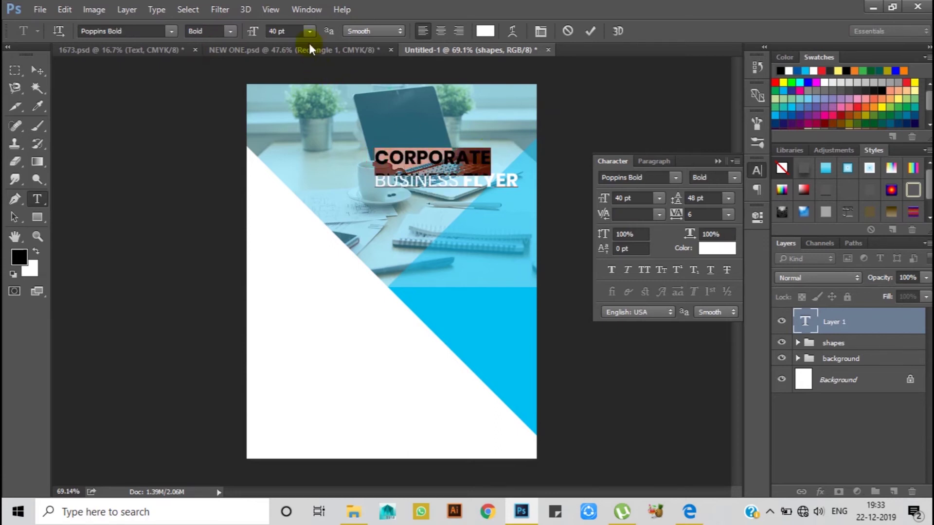
{"action": "left_click_drag", "start_coordinate": [259, 37], "coordinate": [265, 36]}
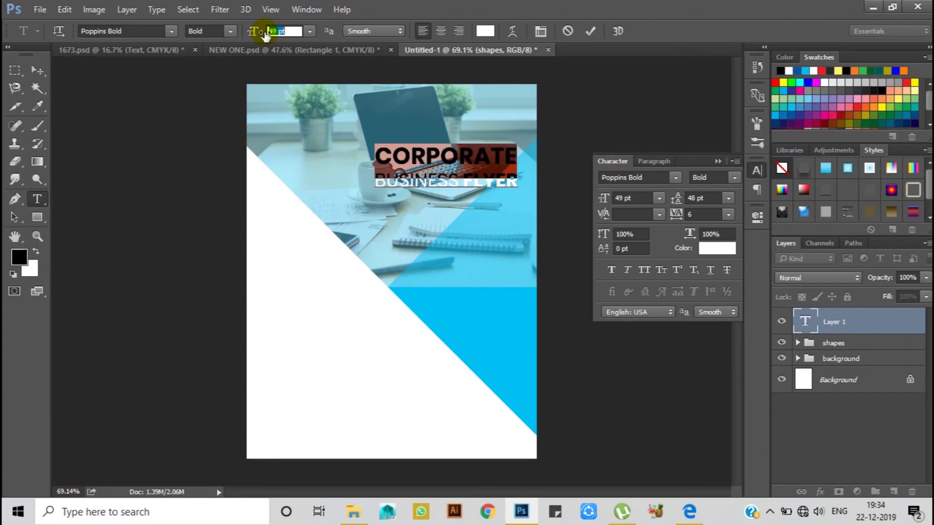
{"action": "left_click_drag", "start_coordinate": [265, 36], "coordinate": [267, 34]}
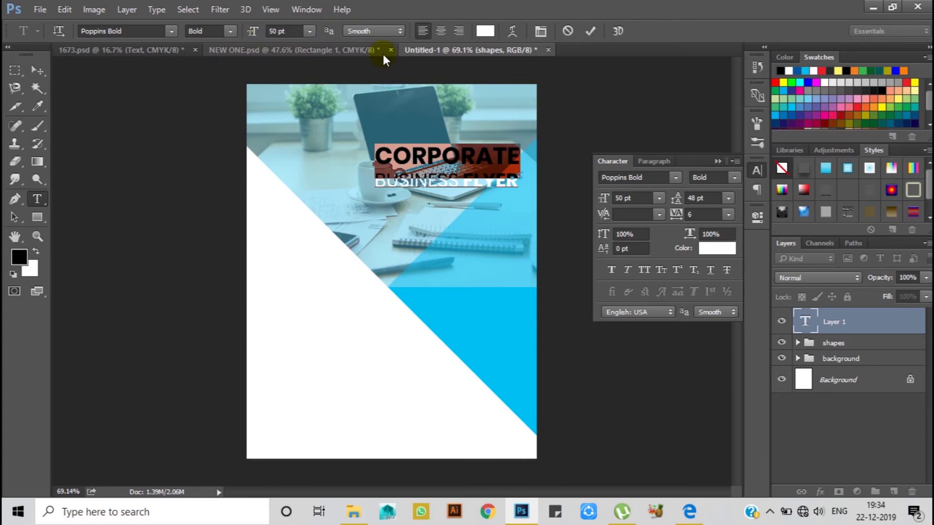
{"action": "left_click", "coordinate": [590, 31]}
{"action": "key", "text": "v"}
{"action": "key", "text": "shift+Left"}
{"action": "key", "text": "shift+Left"}
{"action": "key", "text": "shift+Left"}
{"action": "key", "text": "shift+Up"}
{"action": "key", "text": "shift+Up"}
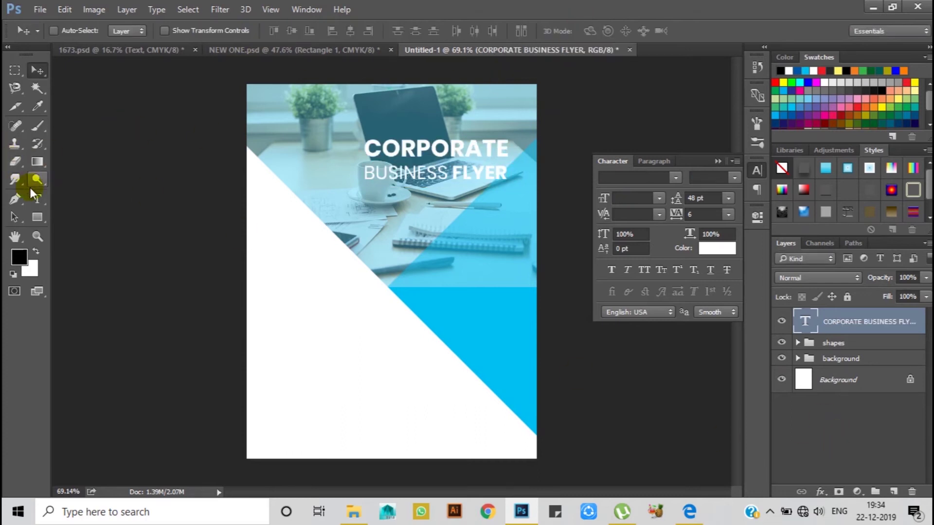
{"action": "left_click", "coordinate": [37, 198]}
{"action": "key", "text": "v"}
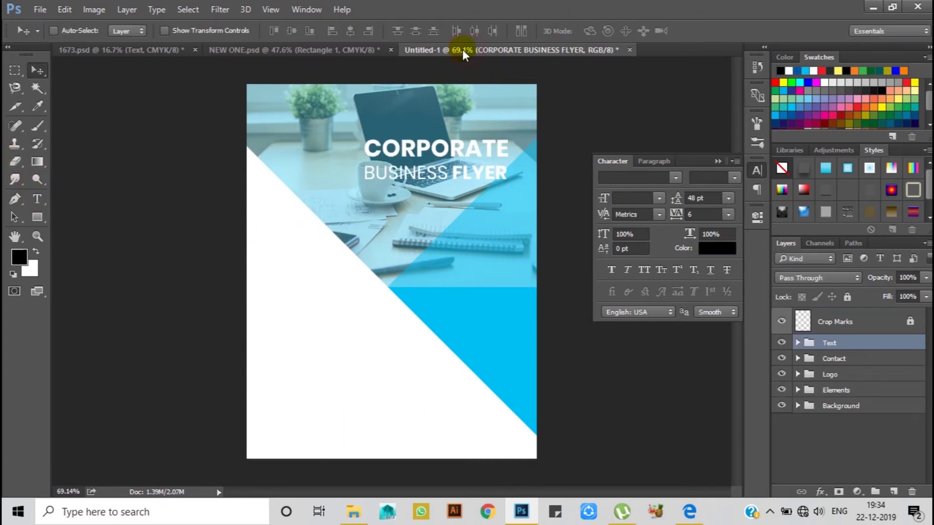
{"action": "left_click", "coordinate": [39, 204]}
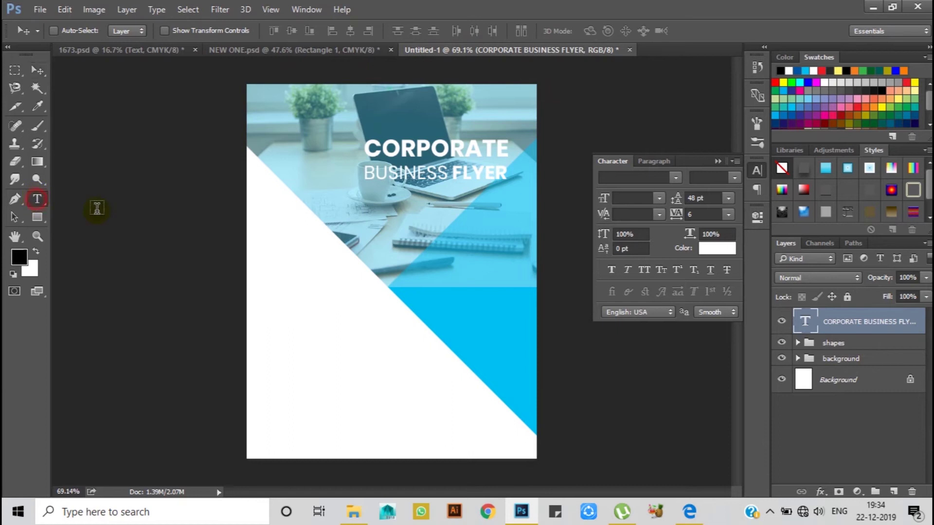
Step: Add the three-line tagline WE DESIGN YOUR BRAND in dark grey at 35 pt
{"action": "left_click", "coordinate": [290, 244]}
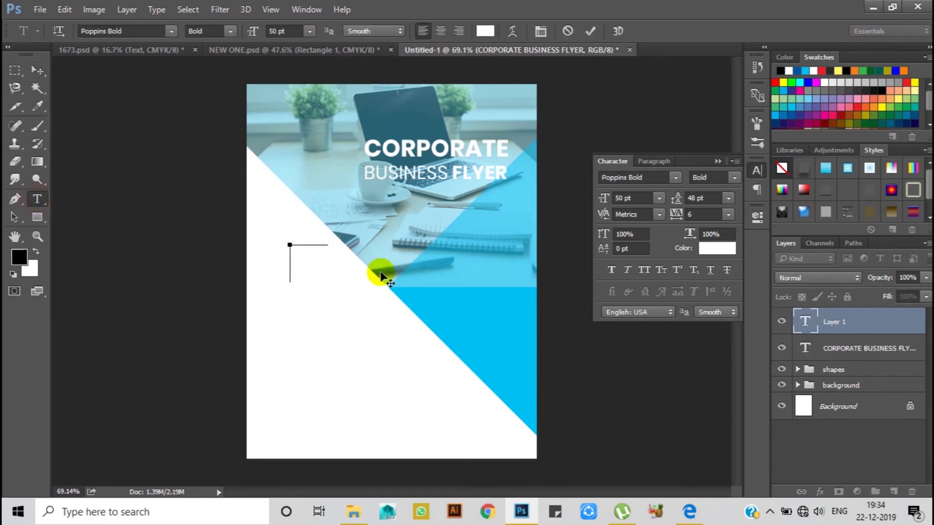
{"action": "type", "text": "YOUR BRAND"}
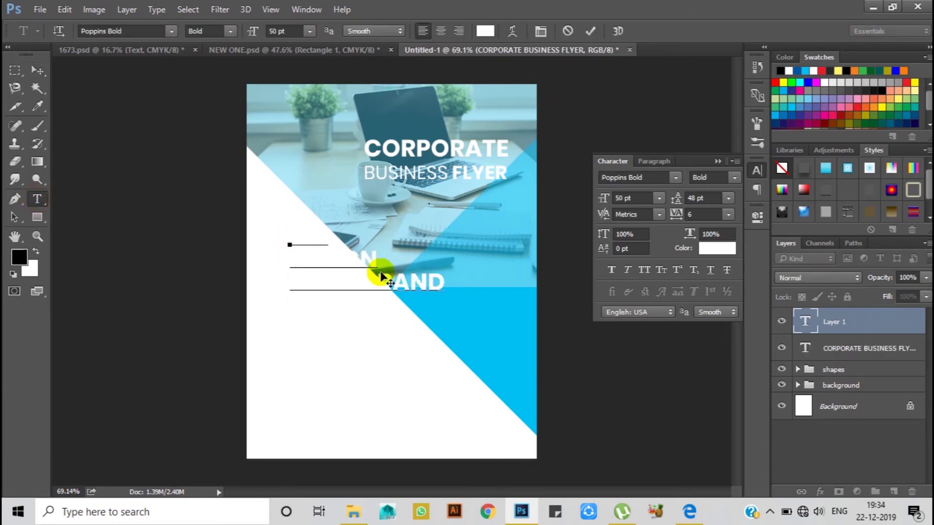
{"action": "key", "text": "ctrl+a"}
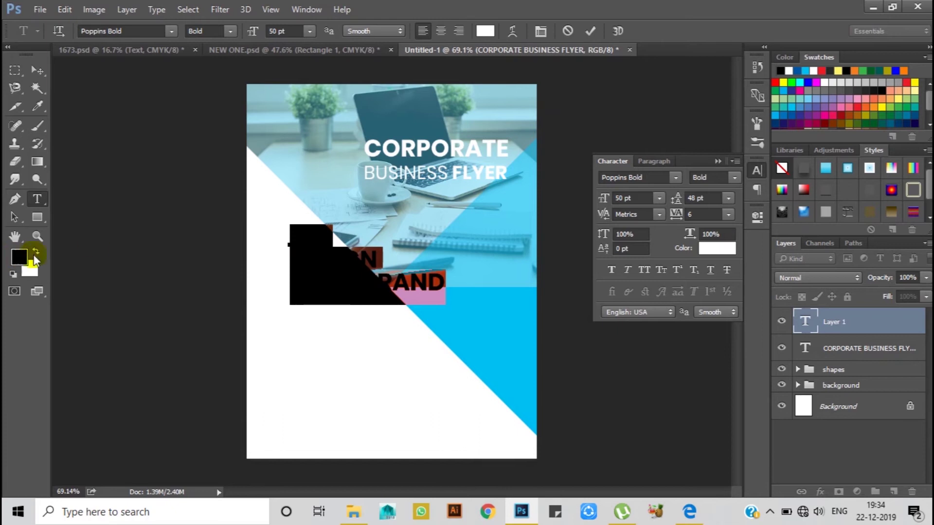
{"action": "left_click", "coordinate": [860, 90]}
{"action": "left_click", "coordinate": [353, 260]}
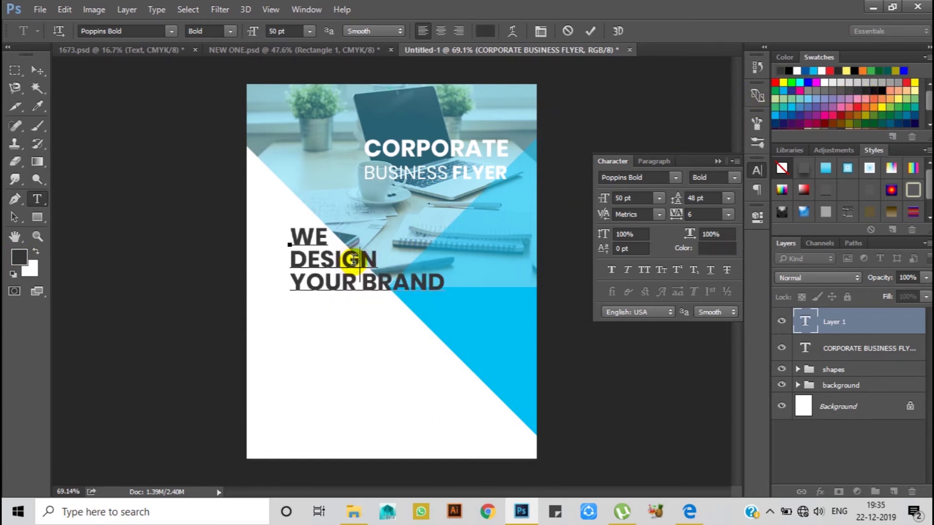
{"action": "key", "text": "ctrl+a"}
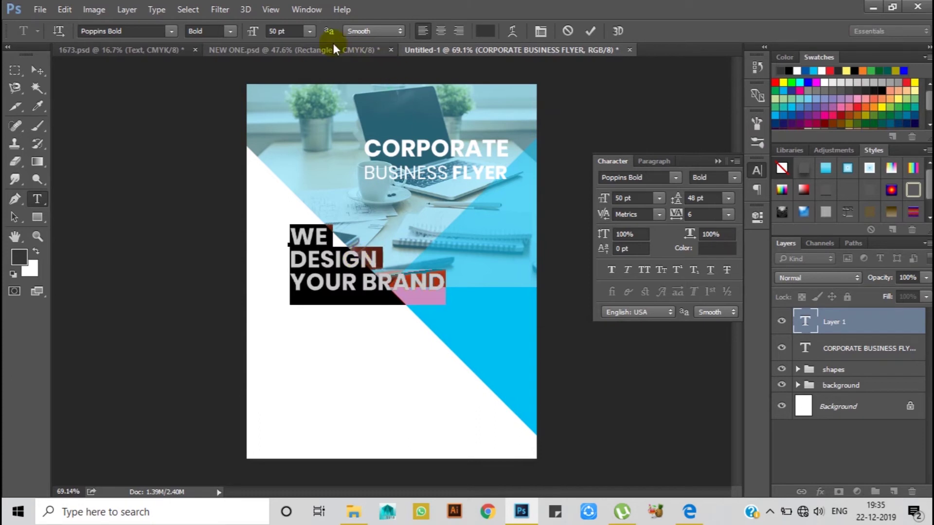
{"action": "left_click_drag", "start_coordinate": [252, 31], "coordinate": [246, 29]}
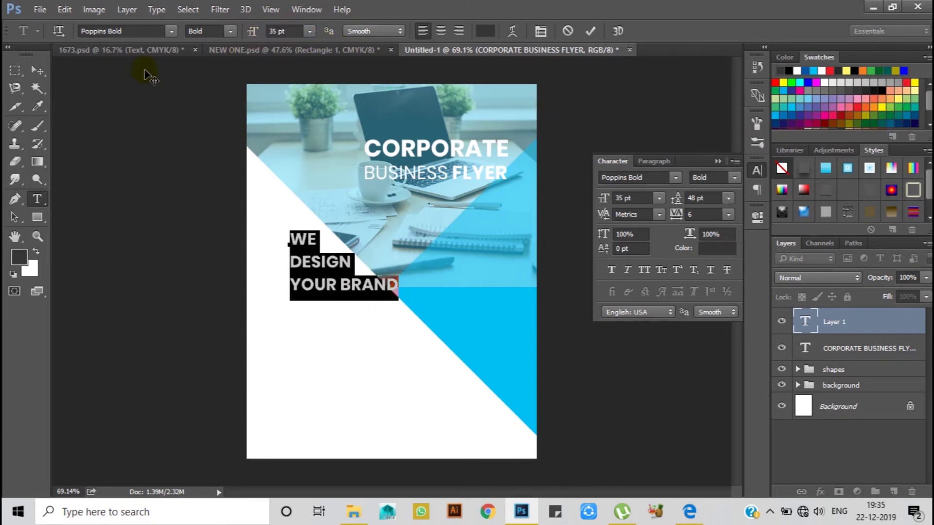
{"action": "left_click", "coordinate": [37, 68]}
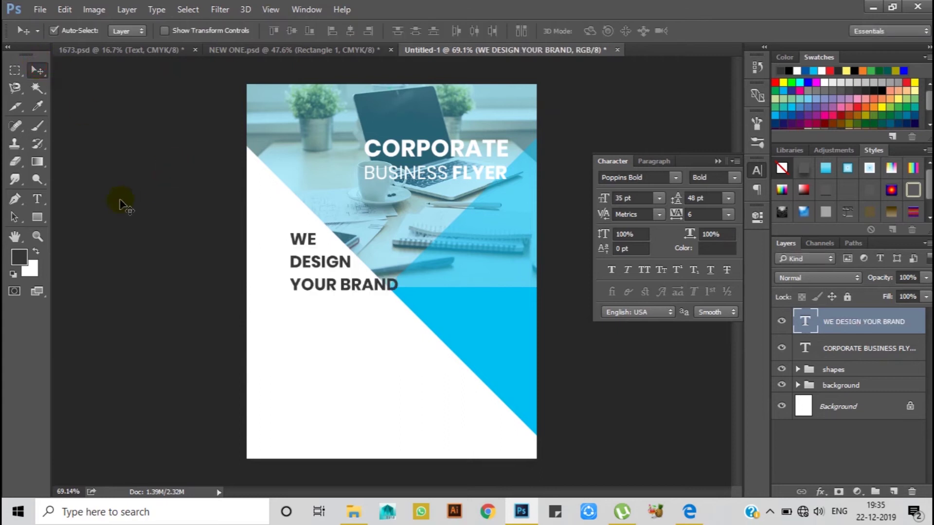
Step: Show the rulers, place a vertical guide near the left edge, and snap the tagline to it
{"action": "key", "text": "ctrl+r"}
{"action": "left_click_drag", "start_coordinate": [99, 203], "coordinate": [269, 205]}
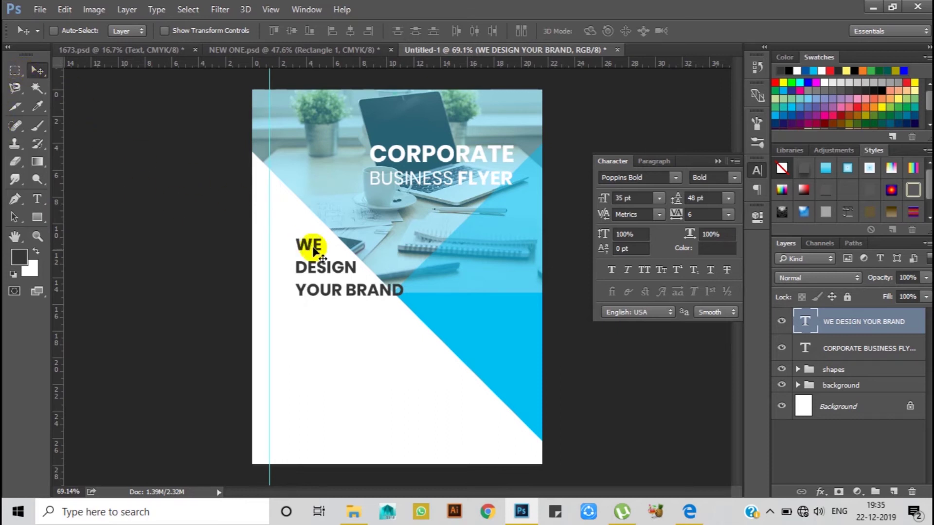
{"action": "left_click_drag", "start_coordinate": [307, 247], "coordinate": [282, 243]}
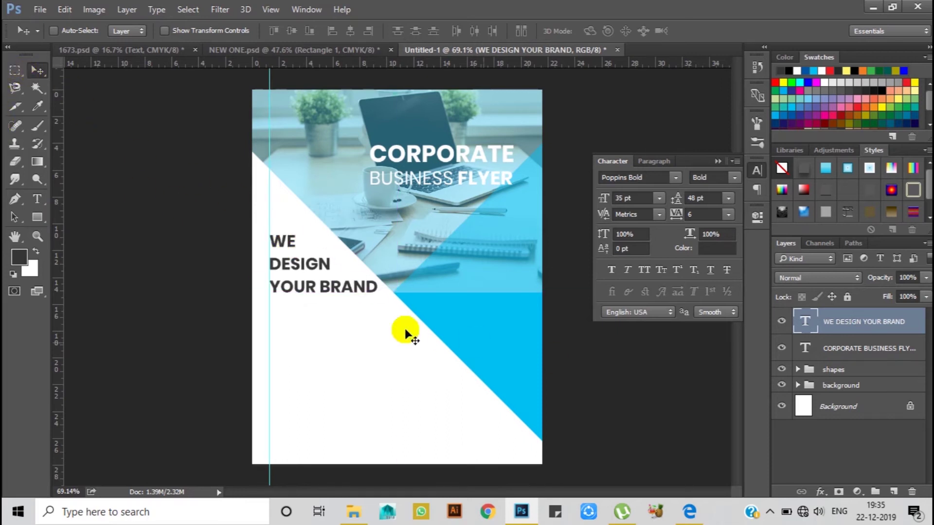
Step: Commit the HEADLINE text and align it to the left guide
{"action": "left_click", "coordinate": [34, 202]}
{"action": "left_click", "coordinate": [282, 342]}
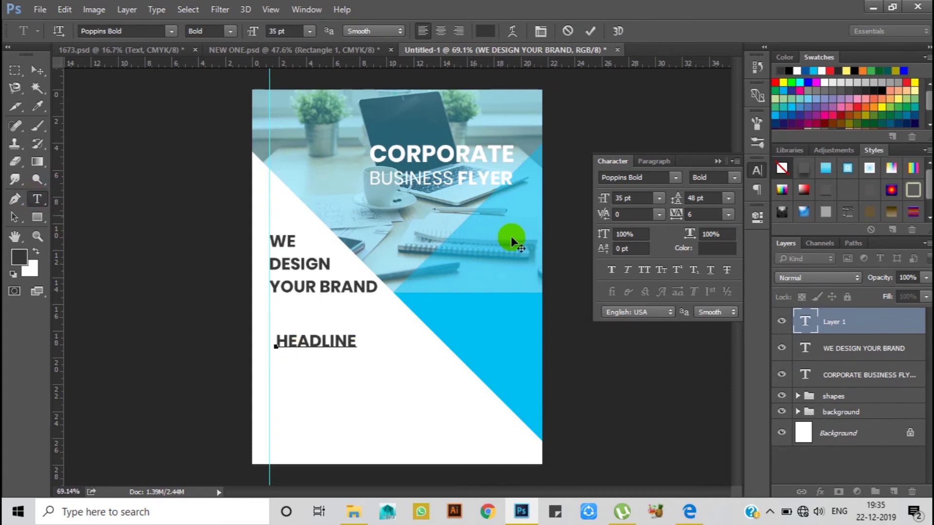
{"action": "key", "text": "ctrl+Return"}
{"action": "key", "text": "v"}
{"action": "left_click_drag", "start_coordinate": [281, 342], "coordinate": [275, 345]}
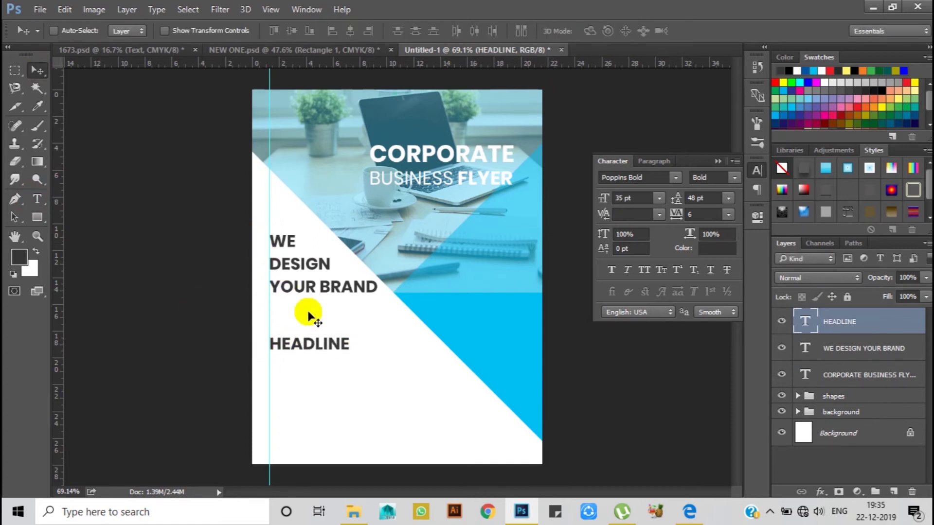
Step: Copy the lorem ipsum paragraph from NEW ONE.psd and return to Untitled-1
{"action": "left_click", "coordinate": [246, 50]}
{"action": "mouse_move", "coordinate": [354, 196]}
{"action": "left_mouse_down"}
{"action": "mouse_move", "coordinate": [448, 271]}
{"action": "mouse_move", "coordinate": [363, 266]}
{"action": "left_mouse_up"}
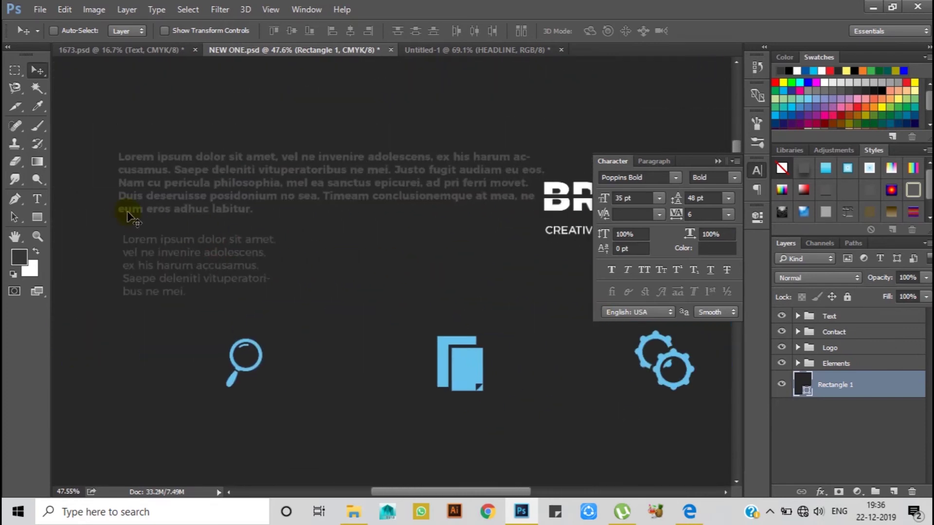
{"action": "left_click", "coordinate": [29, 198]}
{"action": "left_click", "coordinate": [141, 178]}
{"action": "left_click", "coordinate": [510, 246]}
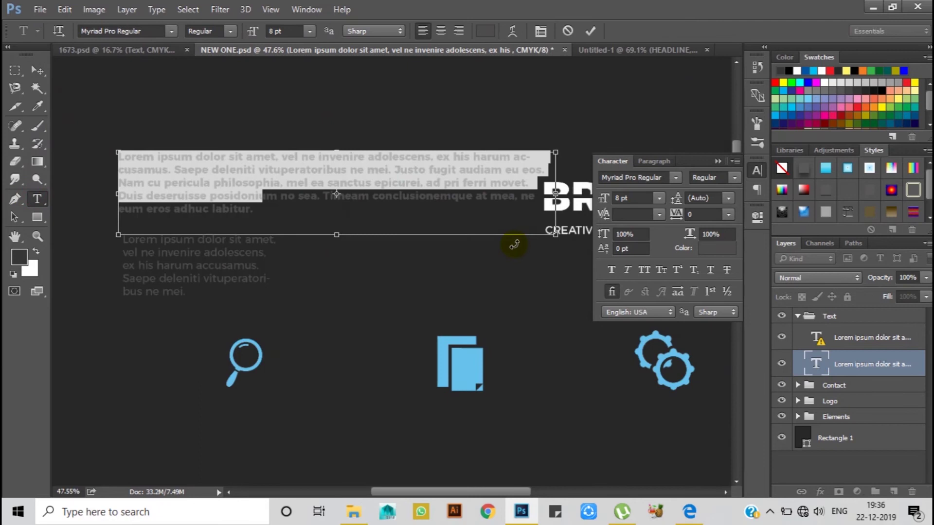
{"action": "left_click", "coordinate": [598, 49]}
Step: Paste the lorem ipsum paragraph into a text box below HEADLINE at 12 pt
{"action": "left_click", "coordinate": [277, 366]}
{"action": "key", "text": "Escape"}
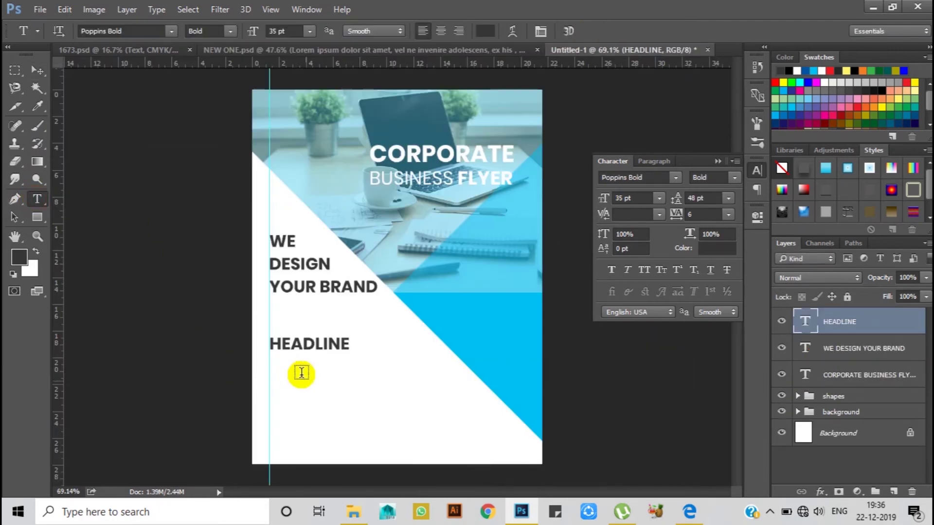
{"action": "left_click_drag", "start_coordinate": [270, 360], "coordinate": [453, 401]}
{"action": "key", "text": "ctrl+v"}
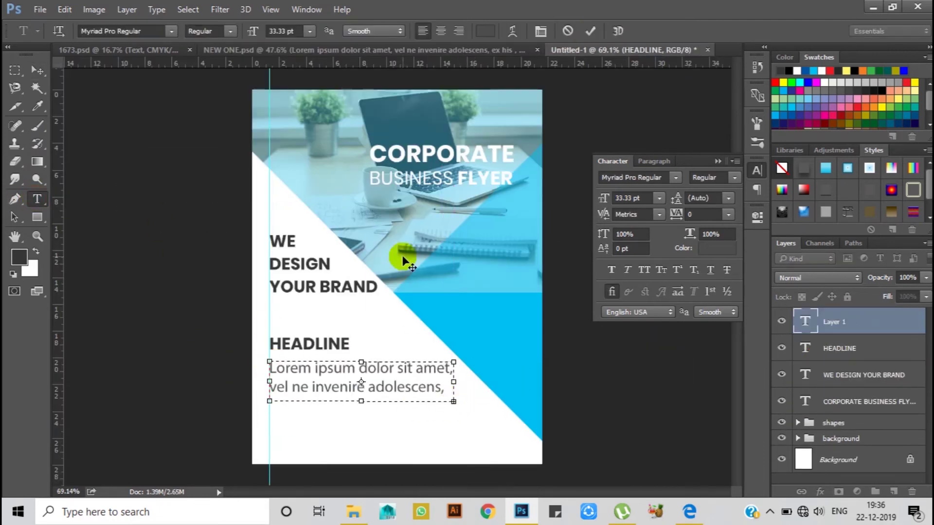
{"action": "left_click_drag", "start_coordinate": [254, 32], "coordinate": [250, 32]}
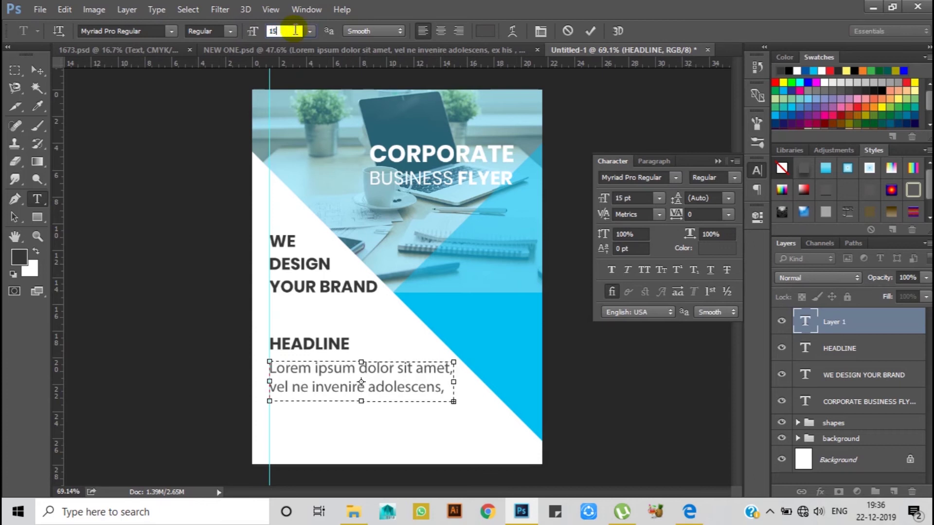
{"action": "key", "text": "Return"}
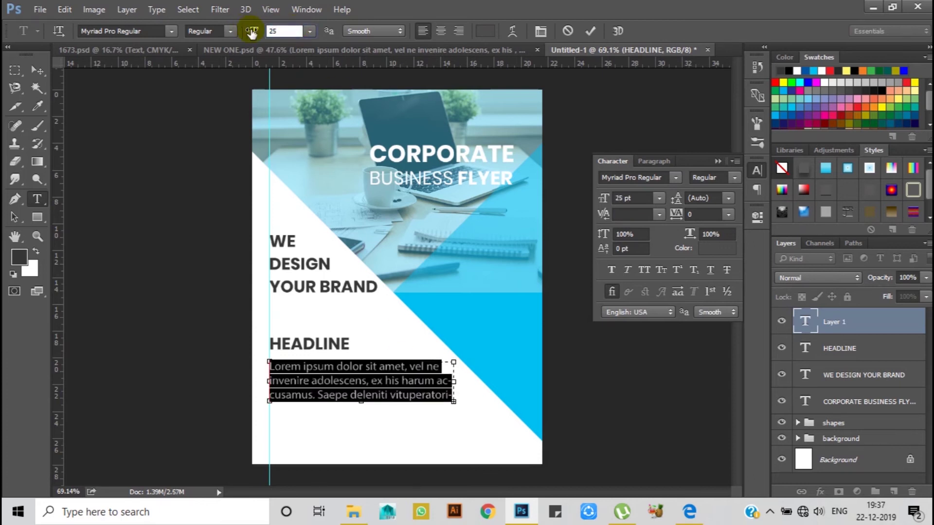
{"action": "type", "text": "12"}
{"action": "key", "text": "Return"}
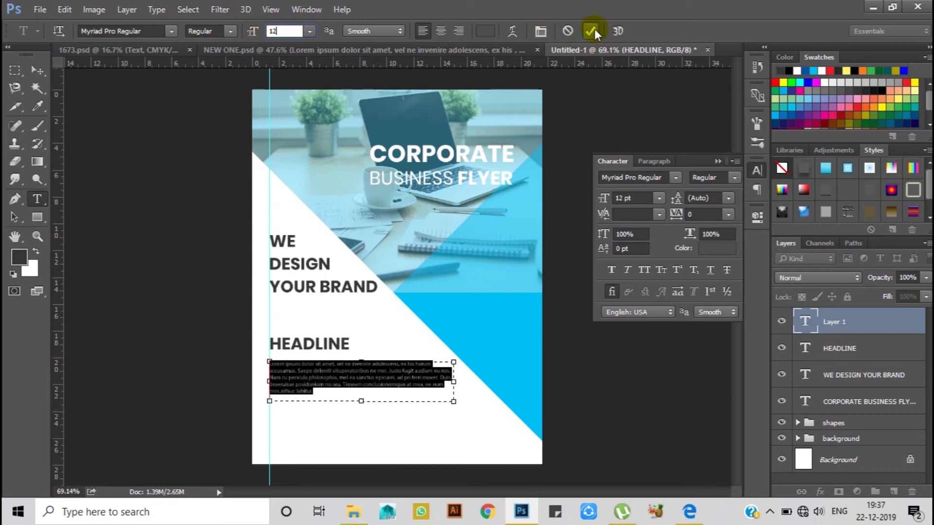
{"action": "left_click", "coordinate": [590, 31]}
Step: Nudge the lorem ipsum paragraph up so it sits just under HEADLINE
{"action": "left_click", "coordinate": [35, 70]}
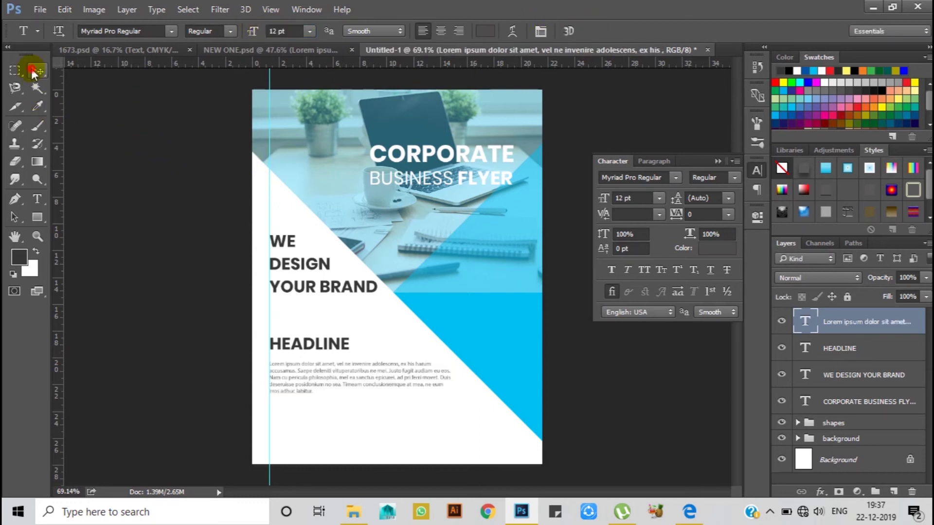
{"action": "left_click", "coordinate": [123, 195]}
{"action": "scroll", "coordinate": [343, 375], "scroll_direction": "up", "scroll_amount": 1}
{"action": "scroll", "coordinate": [335, 376], "scroll_direction": "up", "scroll_amount": 1}
{"action": "scroll", "coordinate": [317, 374], "scroll_direction": "up", "scroll_amount": 2}
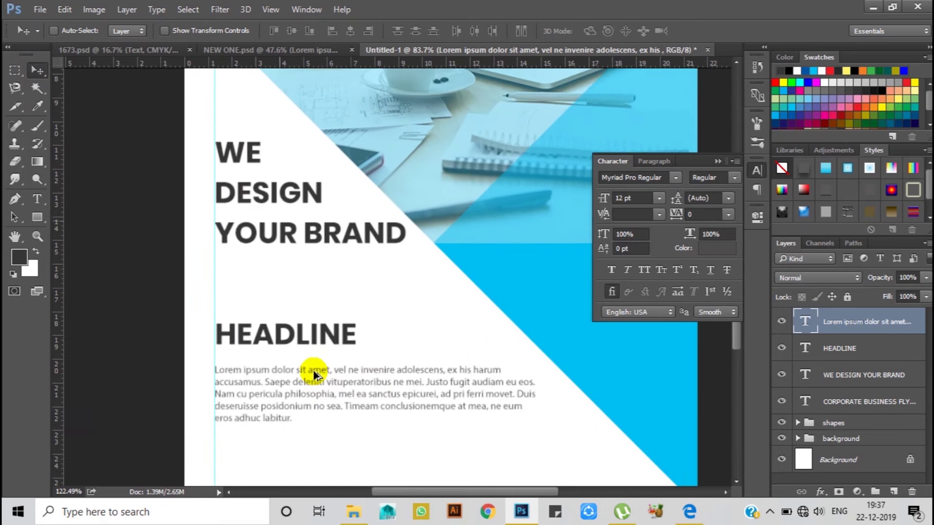
{"action": "scroll", "coordinate": [311, 371], "scroll_direction": "up", "scroll_amount": 1}
{"action": "left_click_drag", "start_coordinate": [312, 370], "coordinate": [309, 360]}
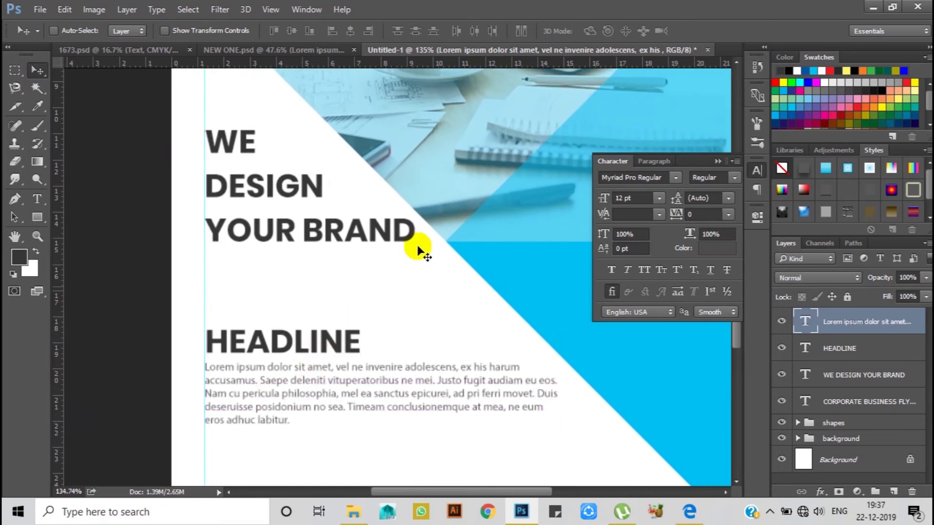
{"action": "scroll", "coordinate": [223, 309], "scroll_direction": "down", "scroll_amount": 3}
{"action": "left_click", "coordinate": [38, 201]}
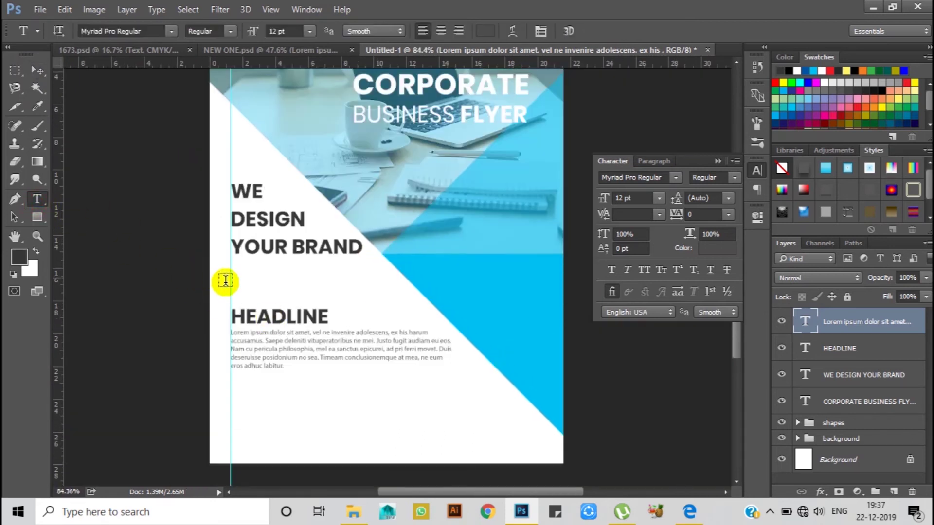
Step: Add CO in cyan Poppins Bold and place it just above HEADLINE
{"action": "left_click", "coordinate": [233, 286]}
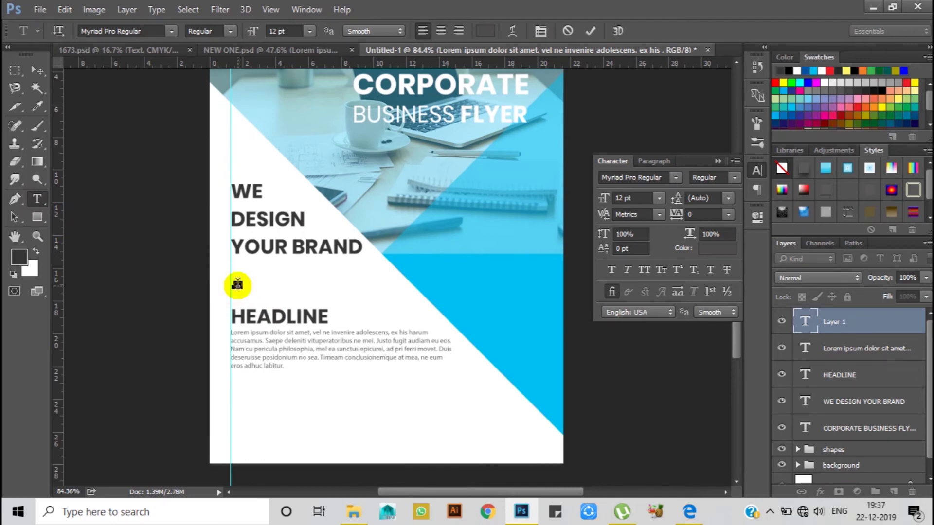
{"action": "mouse_move", "coordinate": [251, 31]}
{"action": "left_mouse_down"}
{"action": "mouse_move", "coordinate": [306, 40]}
{"action": "mouse_move", "coordinate": [254, 43]}
{"action": "left_mouse_up"}
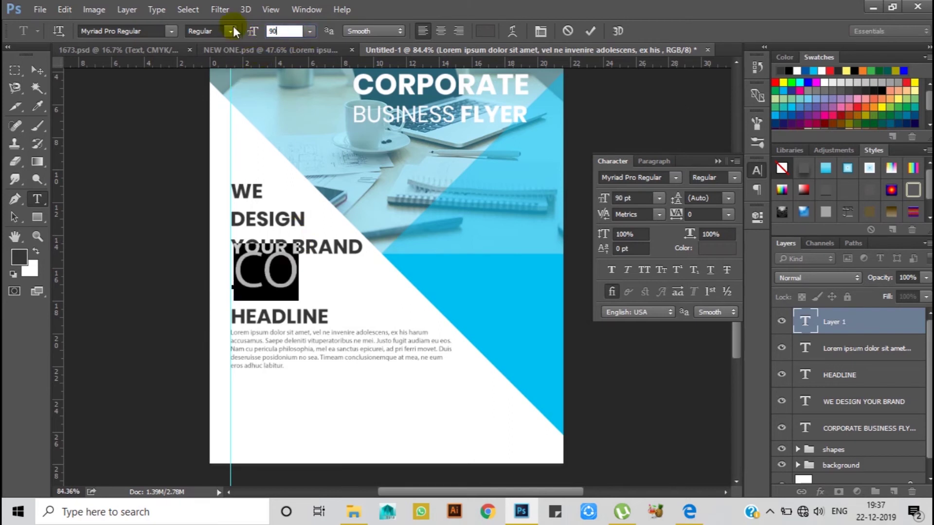
{"action": "left_click", "coordinate": [159, 30]}
{"action": "type", "text": "POP"}
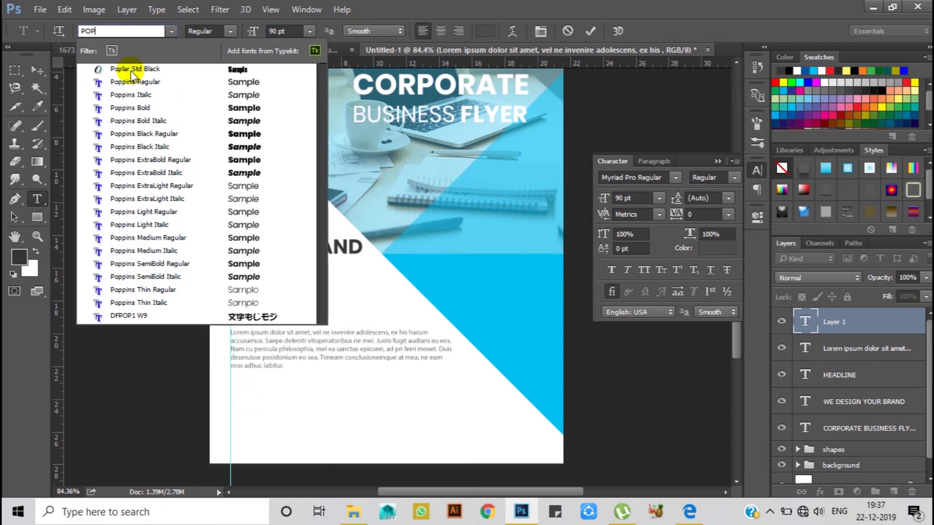
{"action": "left_click", "coordinate": [146, 108]}
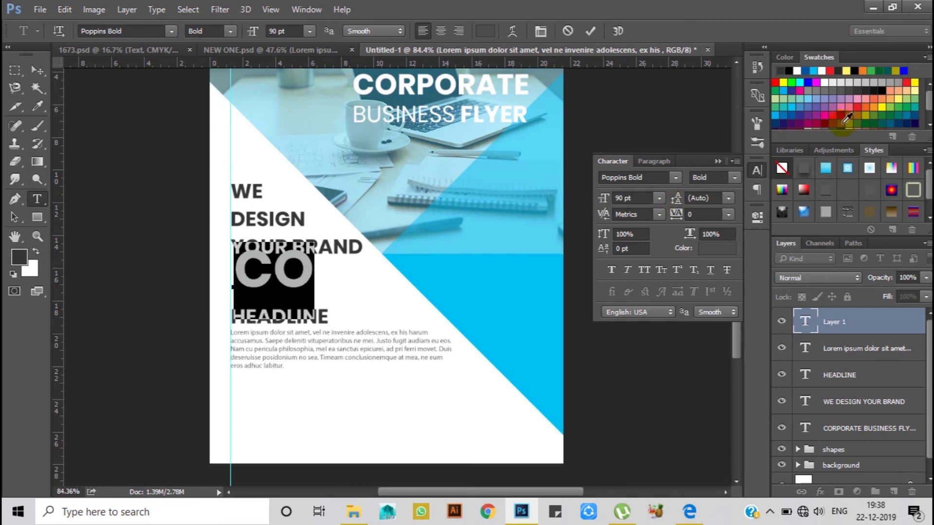
{"action": "left_click", "coordinate": [794, 104]}
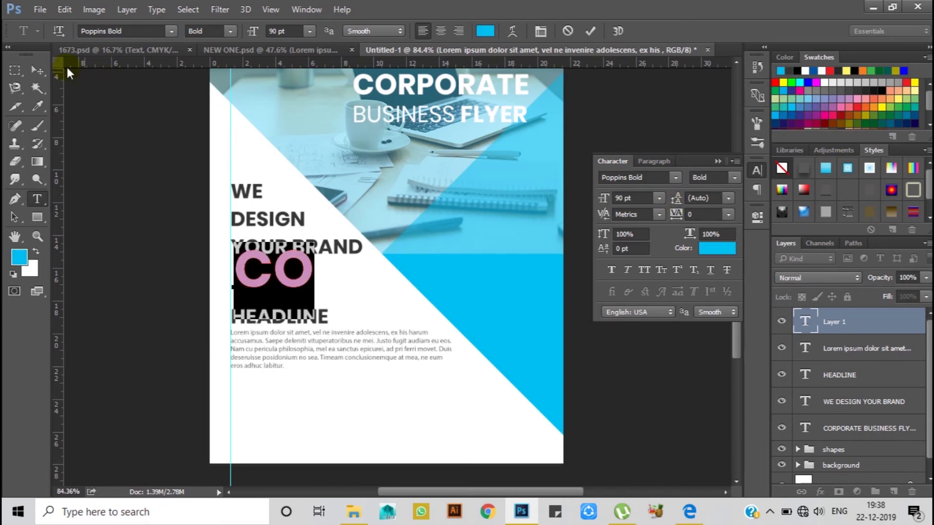
{"action": "left_click", "coordinate": [36, 70]}
{"action": "scroll", "coordinate": [258, 272], "scroll_direction": "up", "scroll_amount": 2}
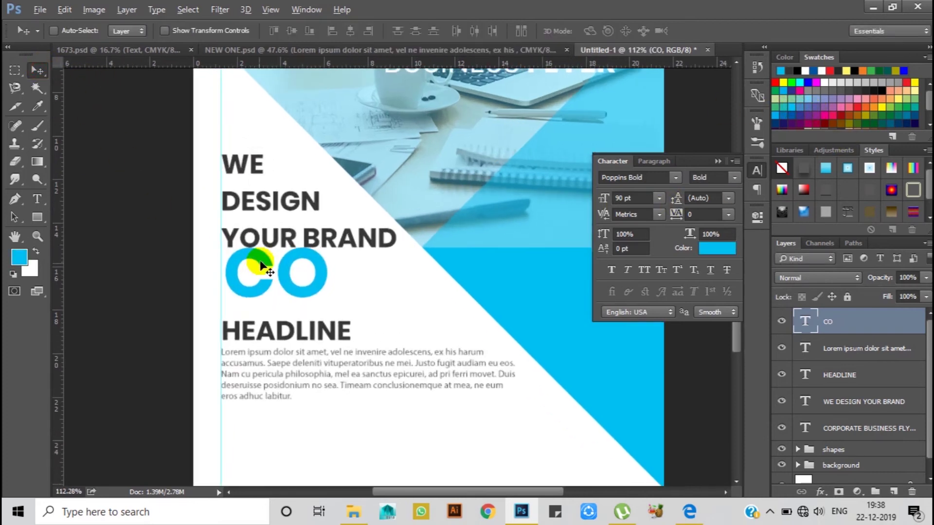
{"action": "left_click_drag", "start_coordinate": [256, 273], "coordinate": [258, 280]}
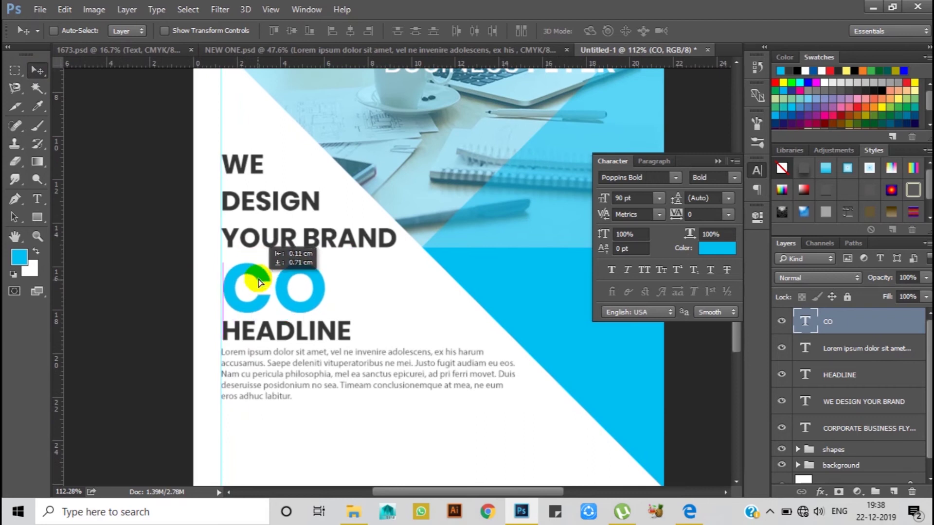
{"action": "left_click_drag", "start_coordinate": [258, 282], "coordinate": [258, 281]}
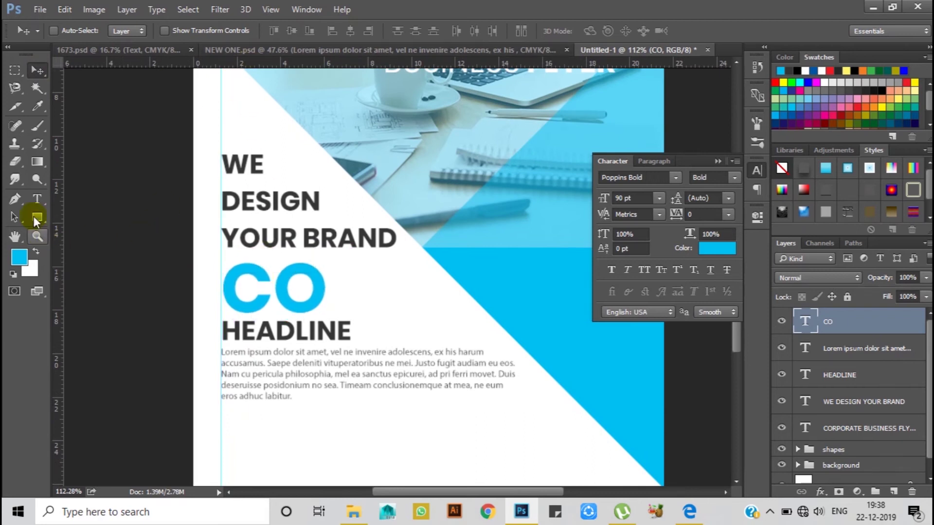
Step: Resize the CO text to 60 pt
{"action": "left_click", "coordinate": [36, 198]}
{"action": "left_click", "coordinate": [280, 279]}
{"action": "key", "text": "ctrl+a"}
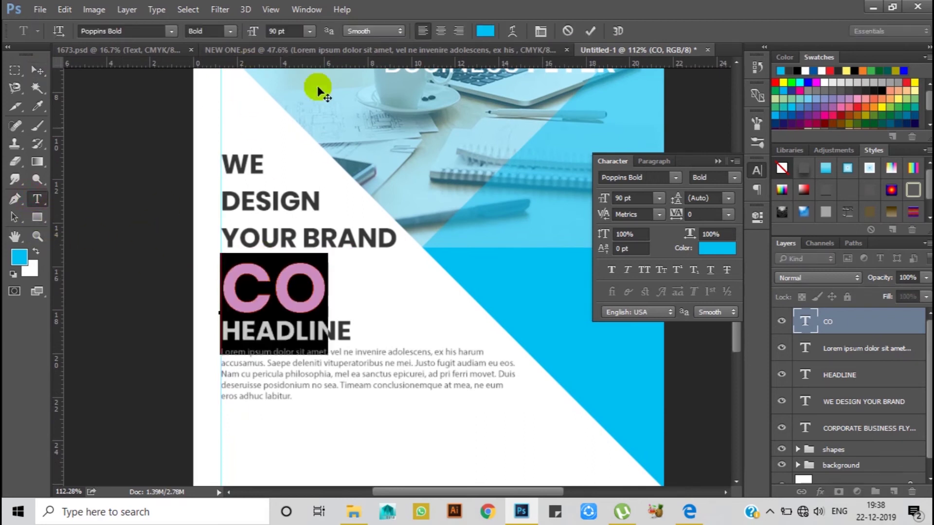
{"action": "left_click", "coordinate": [284, 31]}
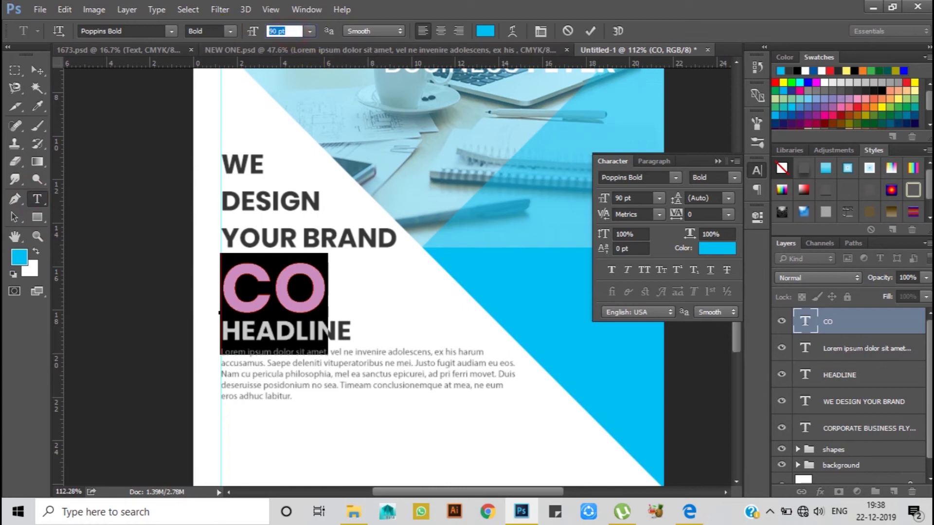
{"action": "type", "text": "70"}
{"action": "double_click", "coordinate": [279, 30]}
{"action": "type", "text": "60"}
{"action": "key", "text": "Return"}
{"action": "left_click", "coordinate": [210, 330]}
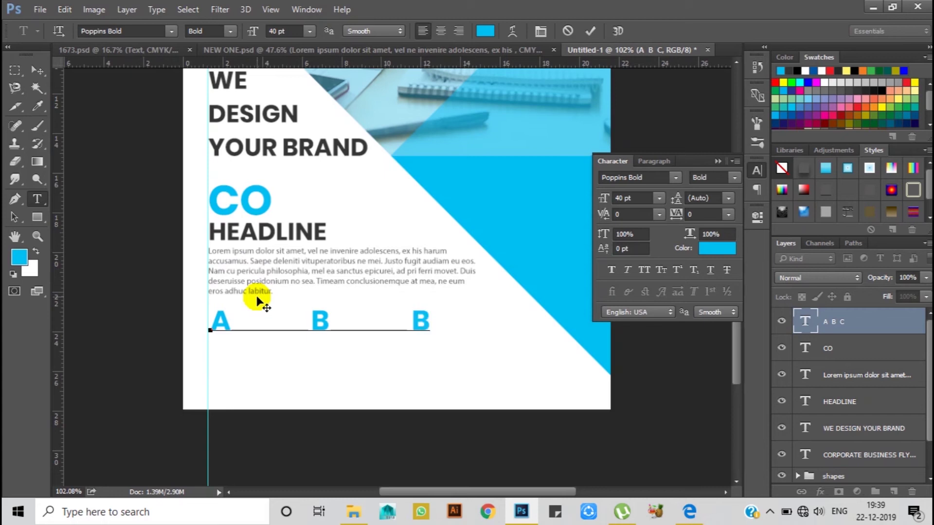
Step: Commit the cyan 40 pt Poppins Bold A B C line spread across the paragraph width
{"action": "left_click", "coordinate": [37, 70]}
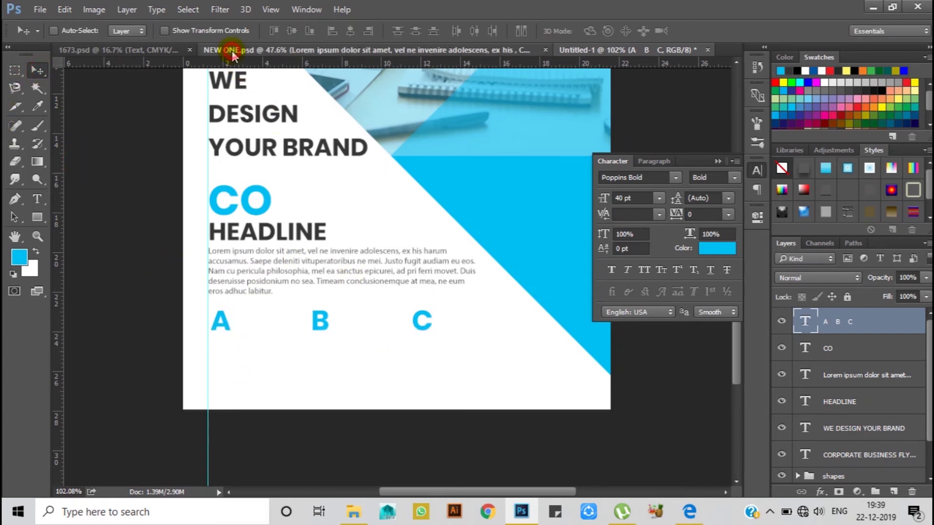
Step: Copy the short lorem ipsum paragraph from NEW ONE.psd
{"action": "left_click", "coordinate": [234, 49]}
{"action": "left_click", "coordinate": [37, 198]}
{"action": "left_click", "coordinate": [151, 240]}
{"action": "left_click", "coordinate": [500, 244]}
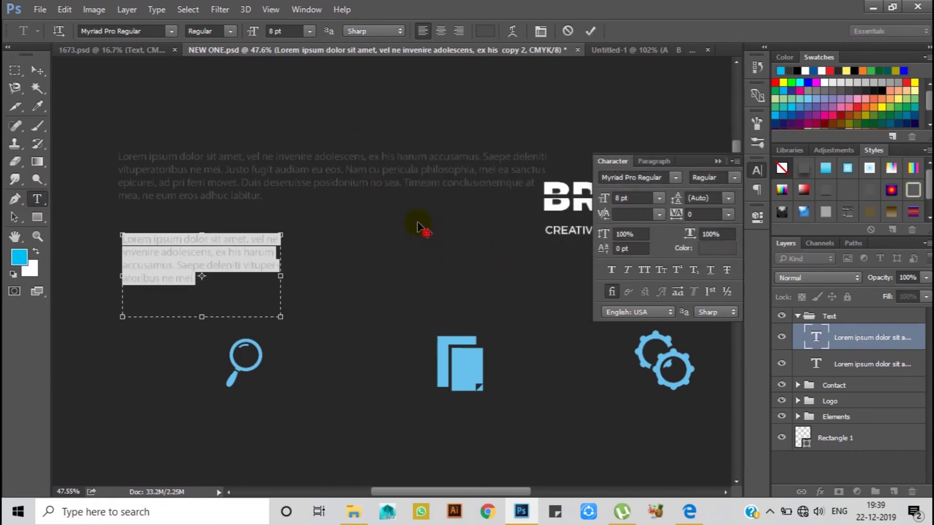
{"action": "left_click_drag", "start_coordinate": [426, 237], "coordinate": [432, 124]}
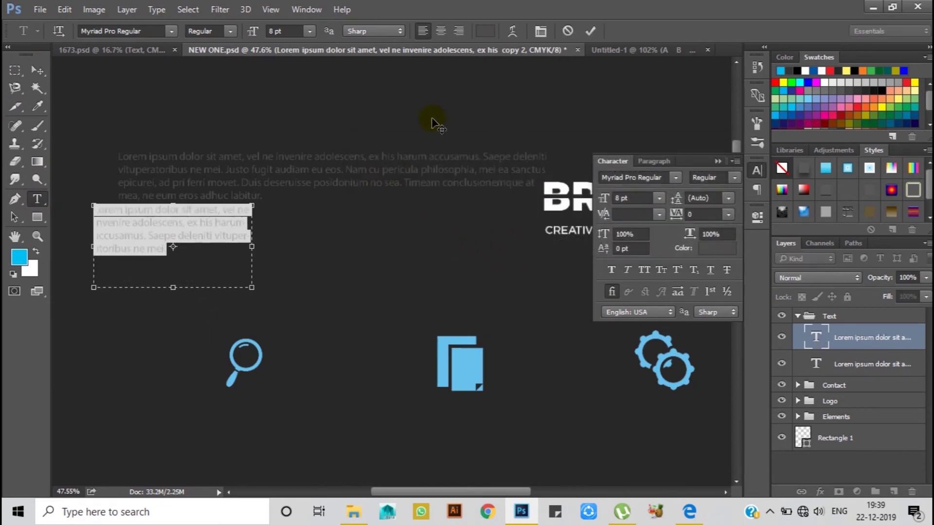
{"action": "left_click", "coordinate": [590, 30]}
{"action": "left_click", "coordinate": [599, 50]}
Step: Paste the paragraph into a text box under the letter A at 10 pt
{"action": "left_click_drag", "start_coordinate": [209, 343], "coordinate": [311, 378]}
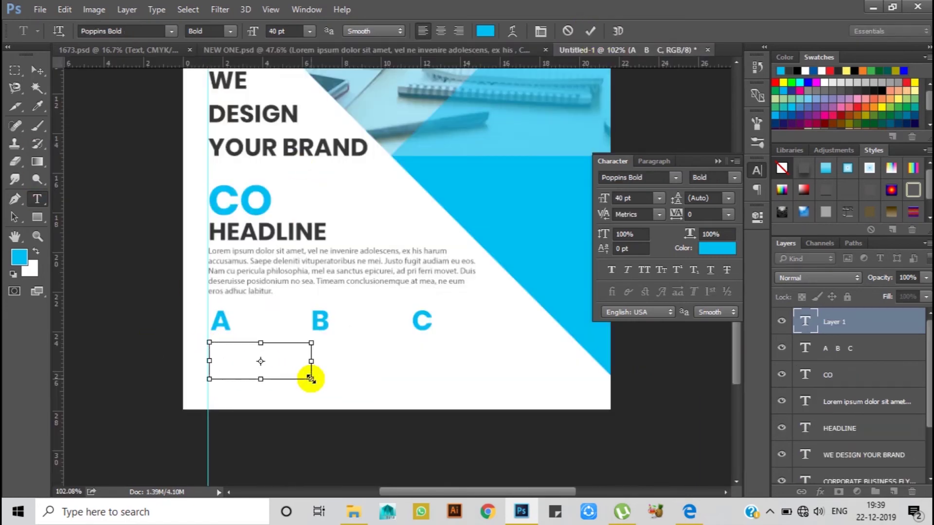
{"action": "double_click", "coordinate": [273, 358]}
{"action": "left_click", "coordinate": [296, 31]}
{"action": "type", "text": "10"}
{"action": "key", "text": "Return"}
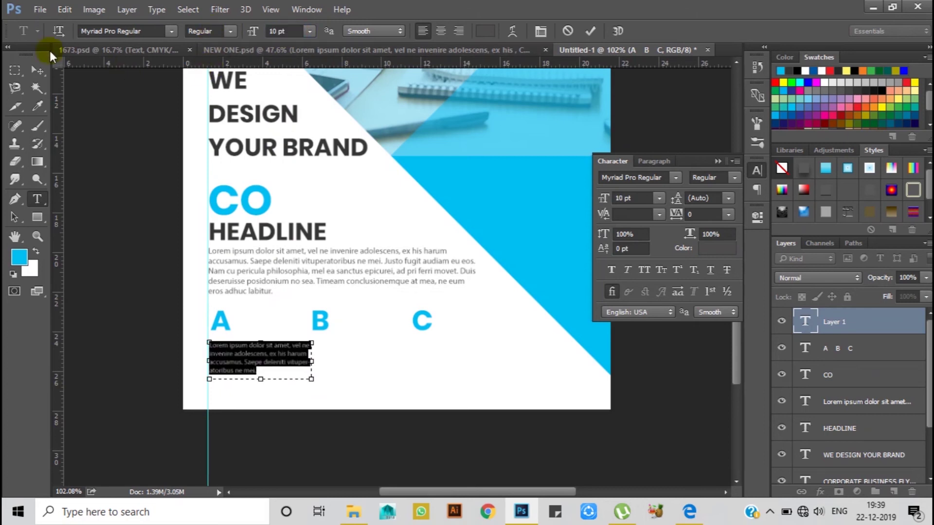
{"action": "left_click", "coordinate": [38, 70]}
{"action": "scroll", "coordinate": [104, 202], "scroll_direction": "up", "scroll_amount": 3}
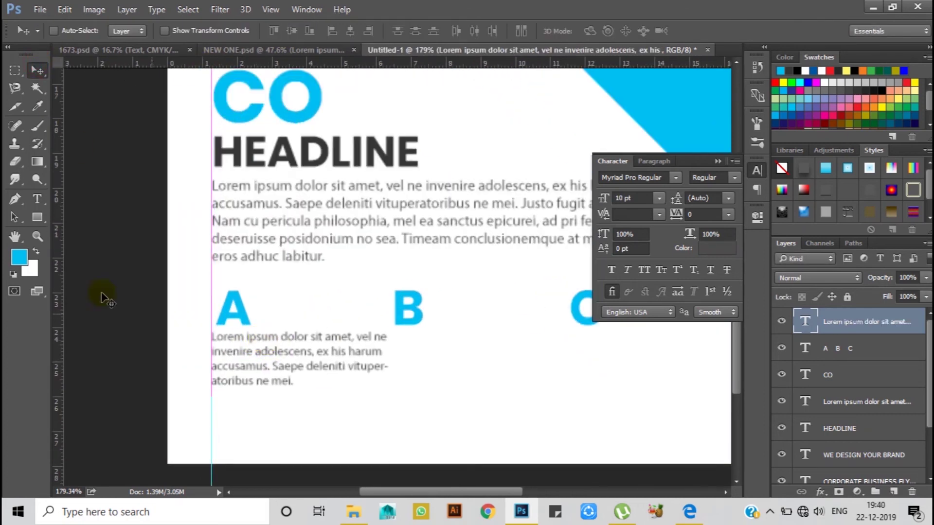
Step: Duplicate the lorem paragraph layer twice, placing the copies under B and C
{"action": "left_click_drag", "start_coordinate": [104, 292], "coordinate": [93, 193]}
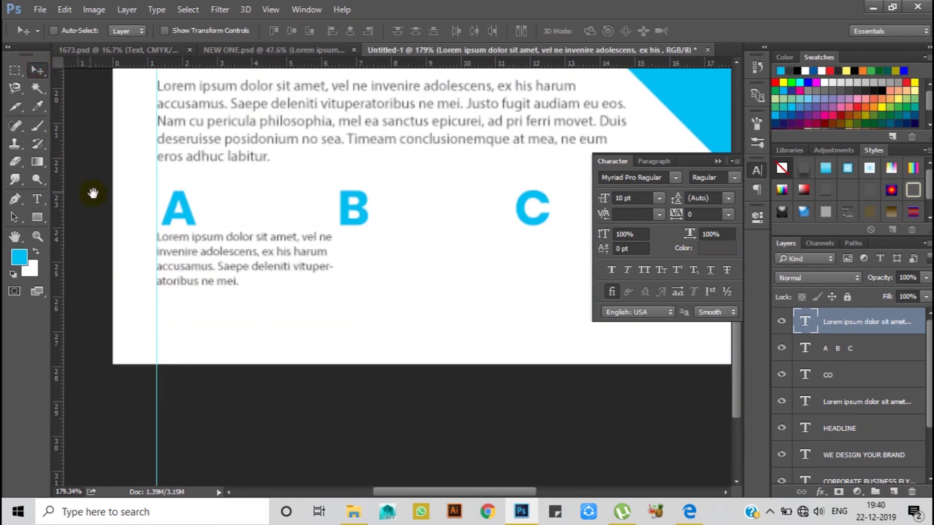
{"action": "right_click", "coordinate": [838, 323]}
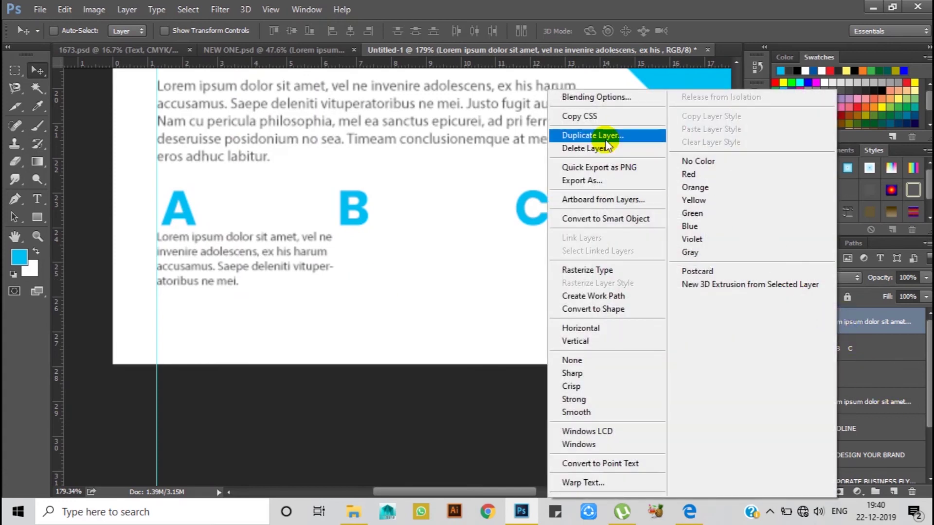
{"action": "left_click", "coordinate": [627, 130]}
{"action": "left_click", "coordinate": [585, 153]}
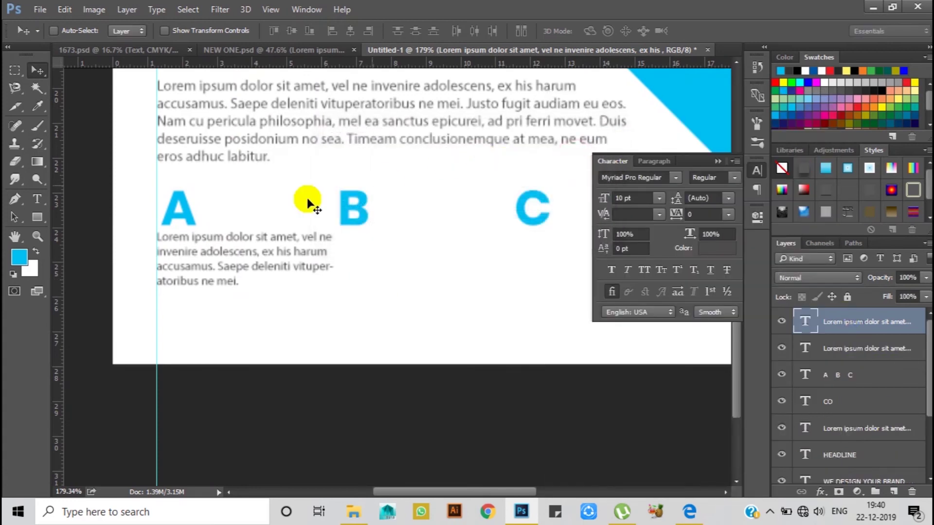
{"action": "left_click_drag", "start_coordinate": [256, 239], "coordinate": [444, 237]}
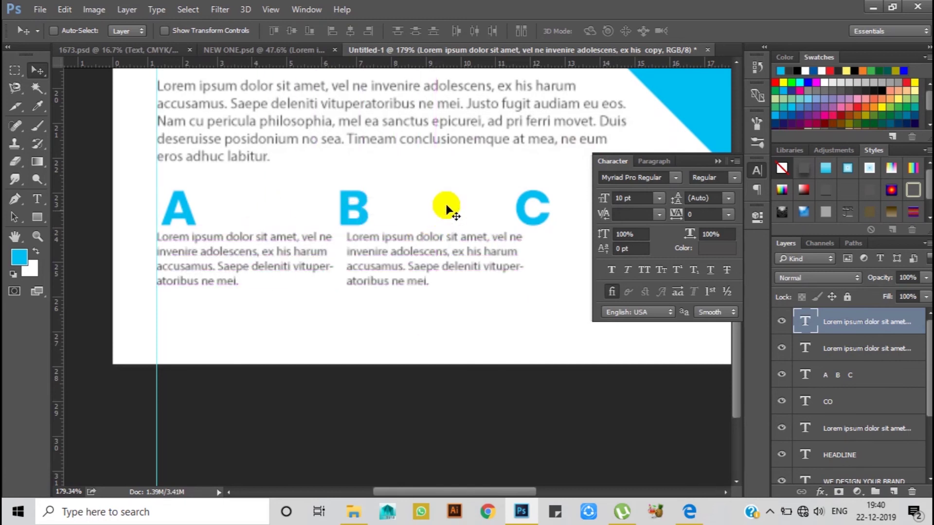
{"action": "right_click", "coordinate": [834, 321]}
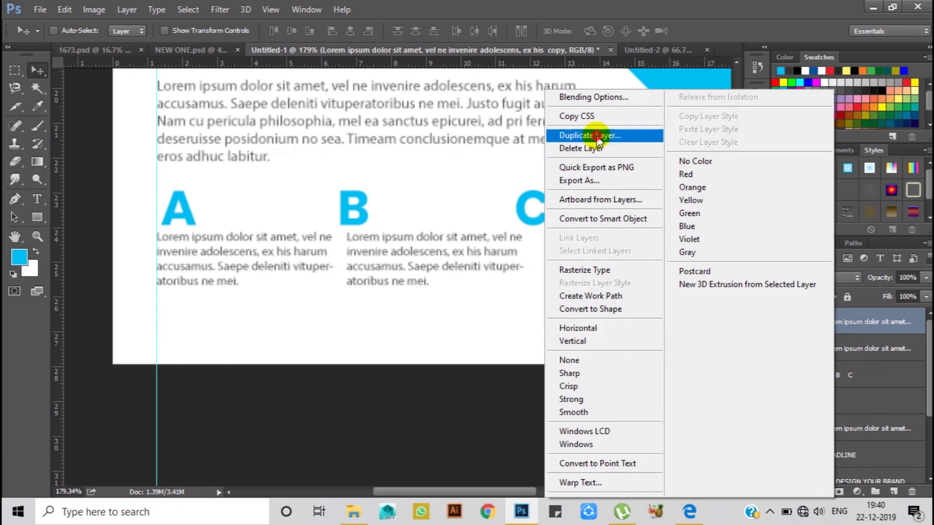
{"action": "left_click", "coordinate": [622, 135]}
{"action": "left_click", "coordinate": [593, 155]}
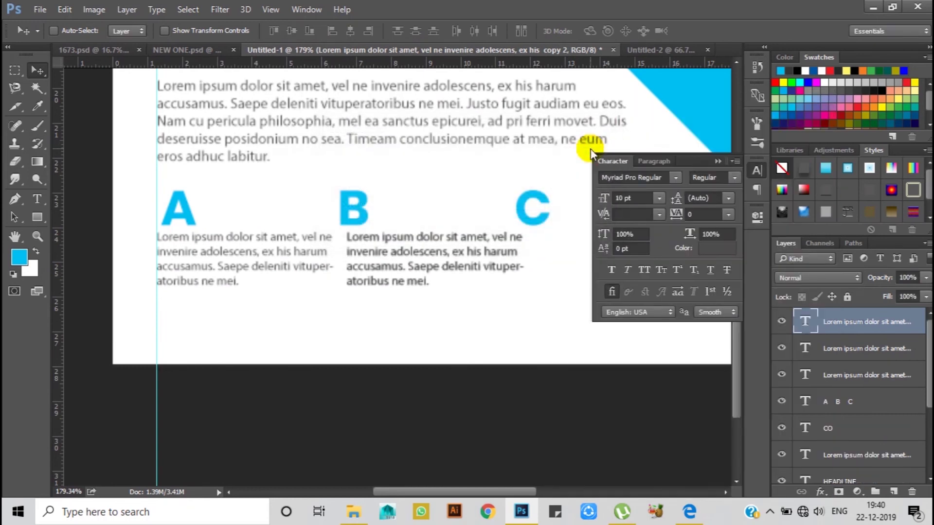
{"action": "mouse_move", "coordinate": [434, 209]}
{"action": "left_mouse_down"}
{"action": "mouse_move", "coordinate": [470, 206]}
{"action": "mouse_move", "coordinate": [461, 204]}
{"action": "left_mouse_up"}
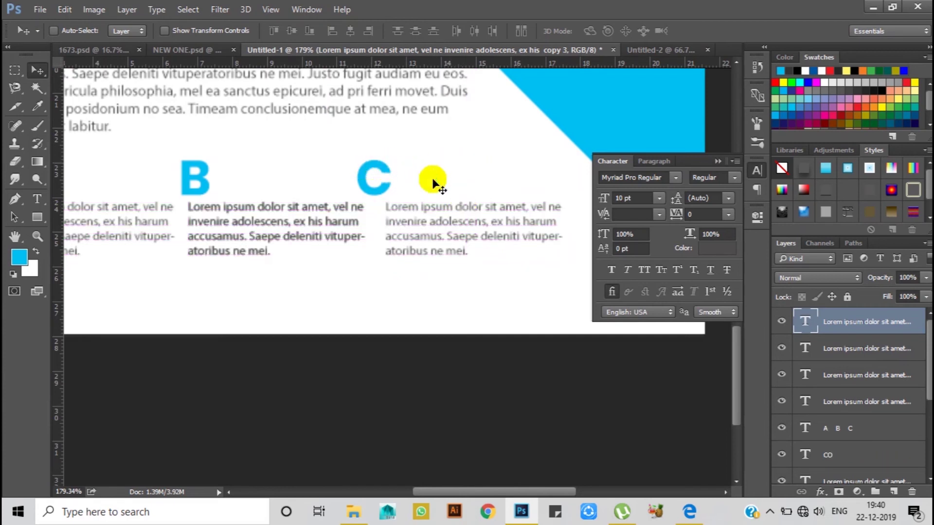
Step: Respace the A B C letters so each sits above its column
{"action": "left_click", "coordinate": [852, 428]}
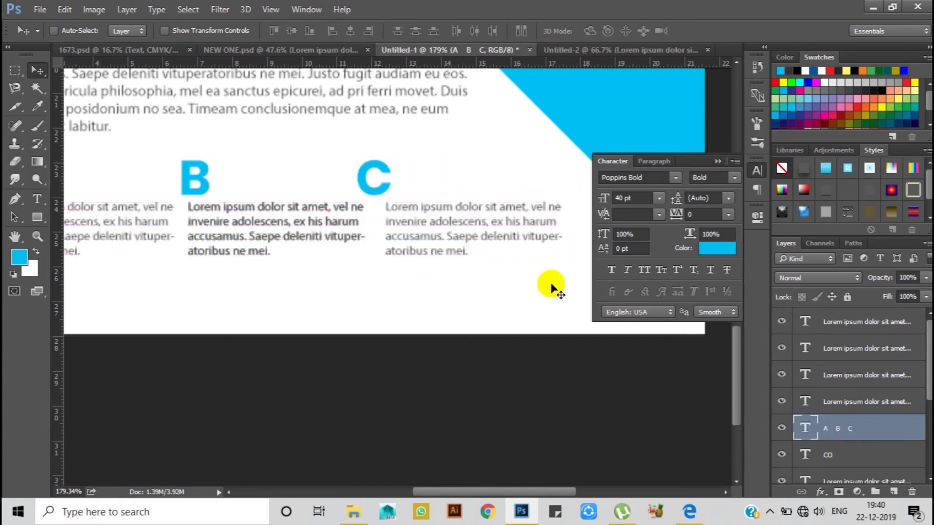
{"action": "left_click", "coordinate": [38, 199]}
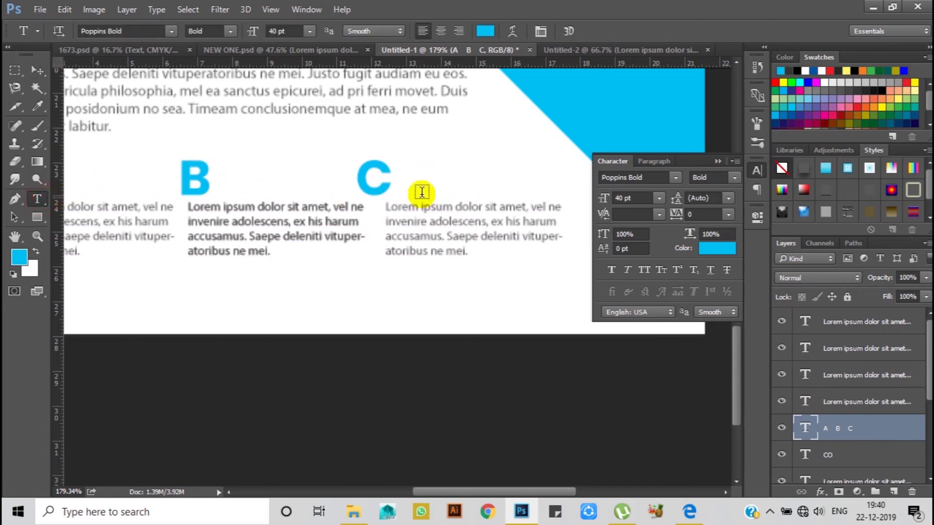
{"action": "left_click", "coordinate": [179, 174]}
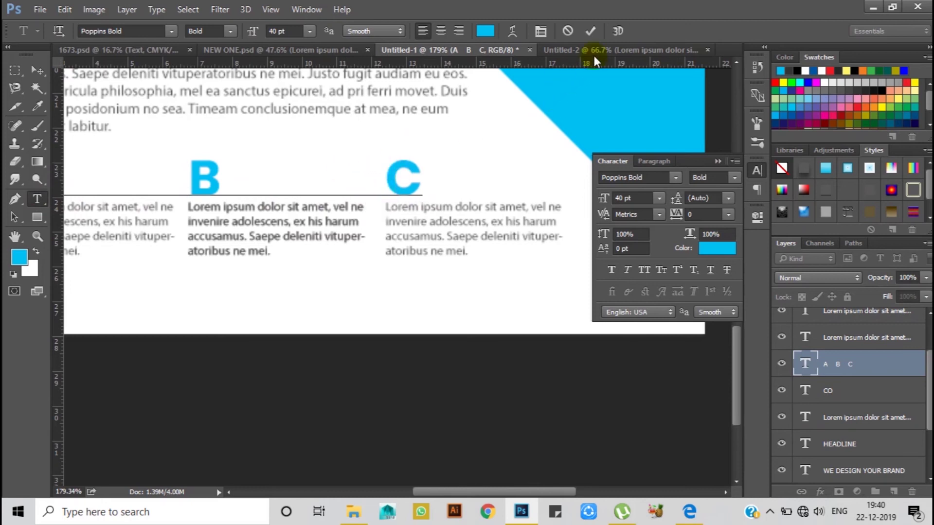
{"action": "left_click", "coordinate": [590, 31]}
Step: Select all the flyer's text layers, from CORPORATE BUSINESS FLYER down, in the Layers panel
{"action": "scroll", "coordinate": [323, 165], "scroll_direction": "down", "scroll_amount": 2}
{"action": "scroll", "coordinate": [323, 165], "scroll_direction": "down", "scroll_amount": 1}
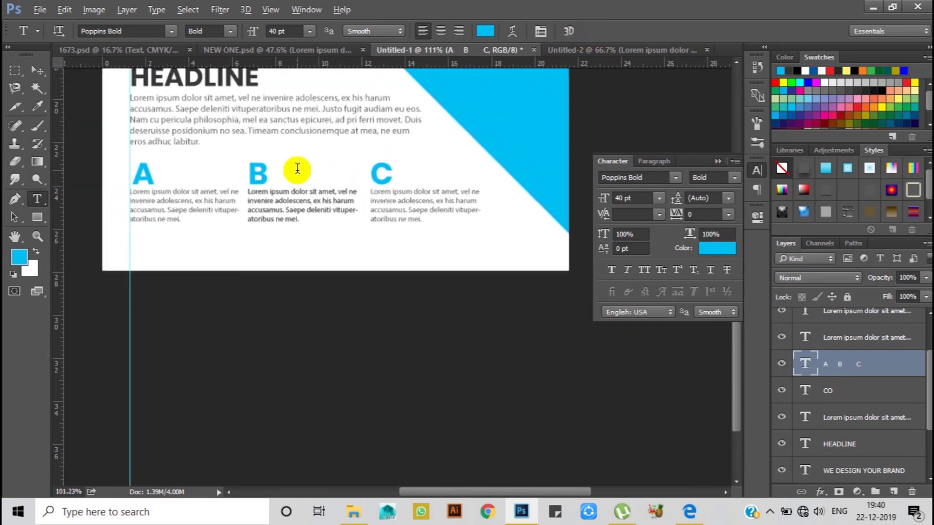
{"action": "scroll", "coordinate": [265, 163], "scroll_direction": "down", "scroll_amount": 1}
{"action": "scroll", "coordinate": [569, 150], "scroll_direction": "up", "scroll_amount": 5}
{"action": "key", "text": "v"}
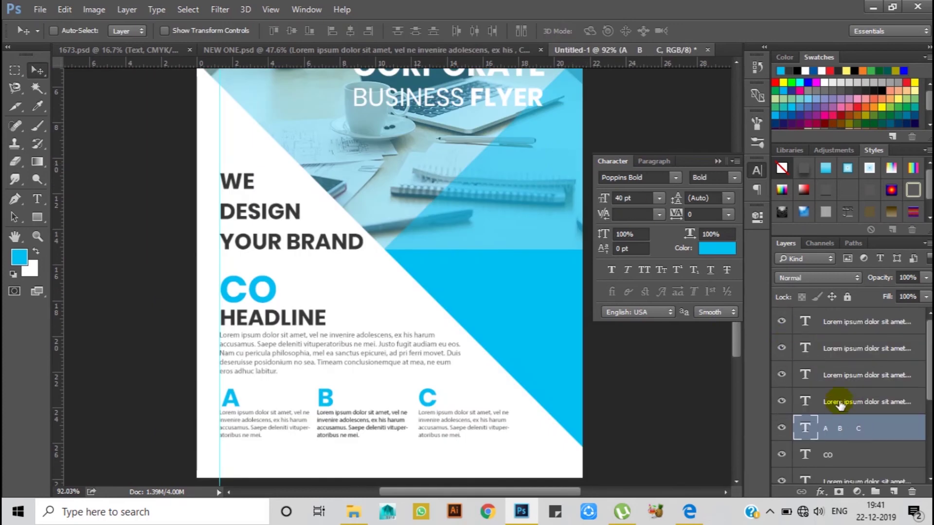
{"action": "scroll", "coordinate": [832, 403], "scroll_direction": "down", "scroll_amount": 3}
{"action": "scroll", "coordinate": [841, 413], "scroll_direction": "down", "scroll_amount": 2}
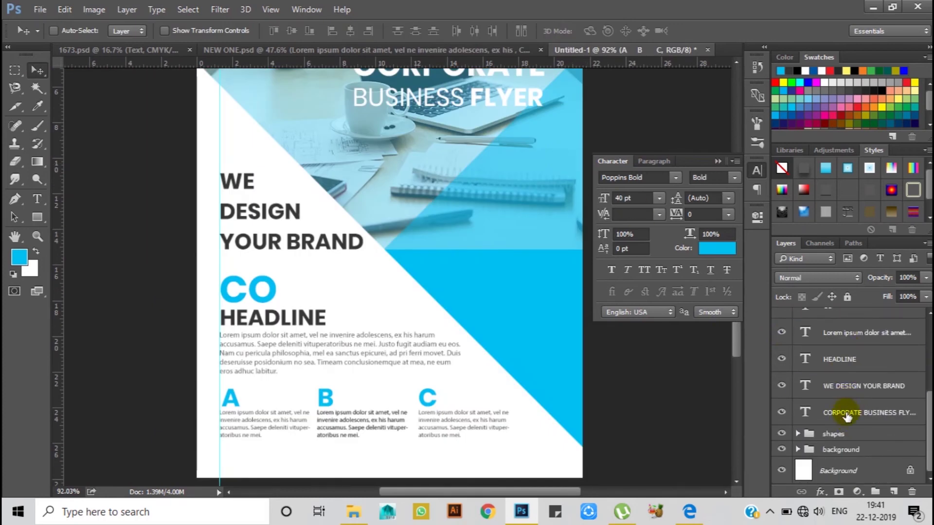
{"action": "left_click", "coordinate": [851, 411], "text": "ctrl"}
{"action": "scroll", "coordinate": [841, 370], "scroll_direction": "up", "scroll_amount": 3}
{"action": "left_click", "coordinate": [839, 329], "text": "shift"}
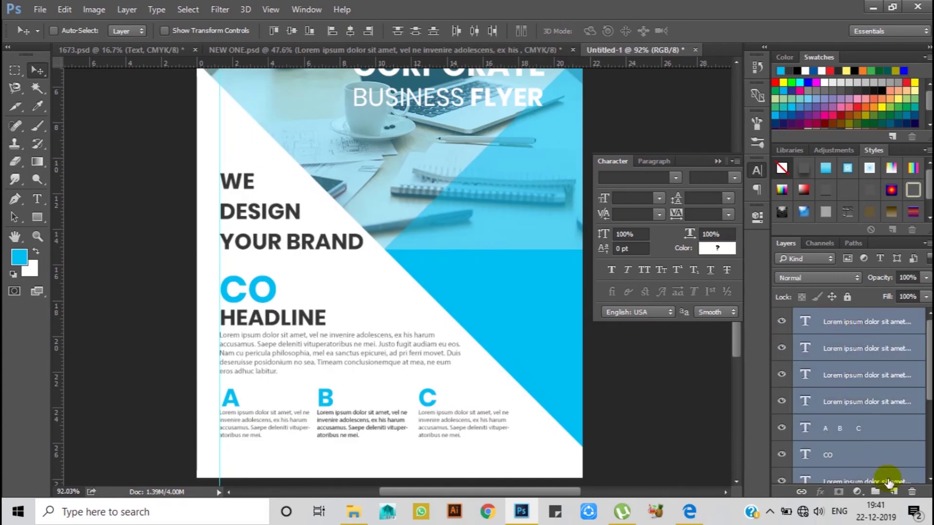
Step: Group the selected text layers and name the group TEXT
{"action": "key", "text": "ctrl+g"}
{"action": "double_click", "coordinate": [834, 317]}
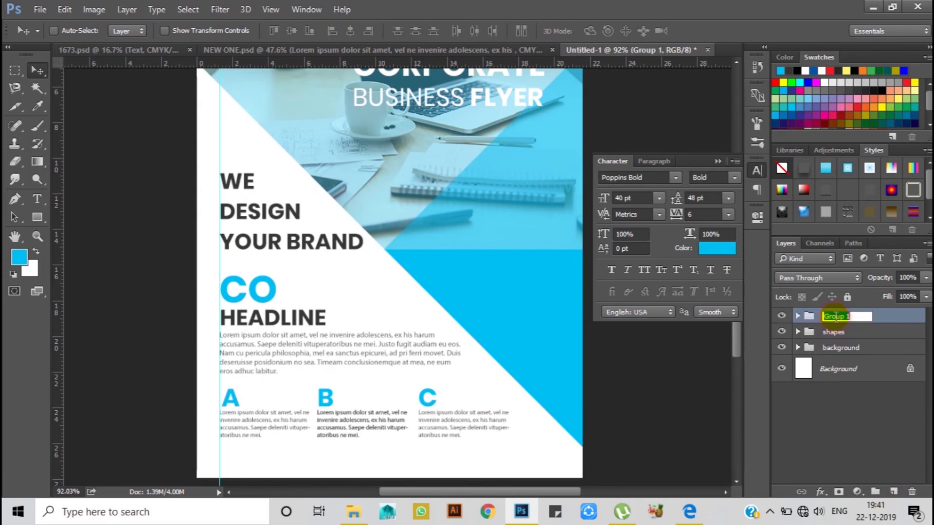
{"action": "type", "text": "EX"}
{"action": "key", "text": "Return"}
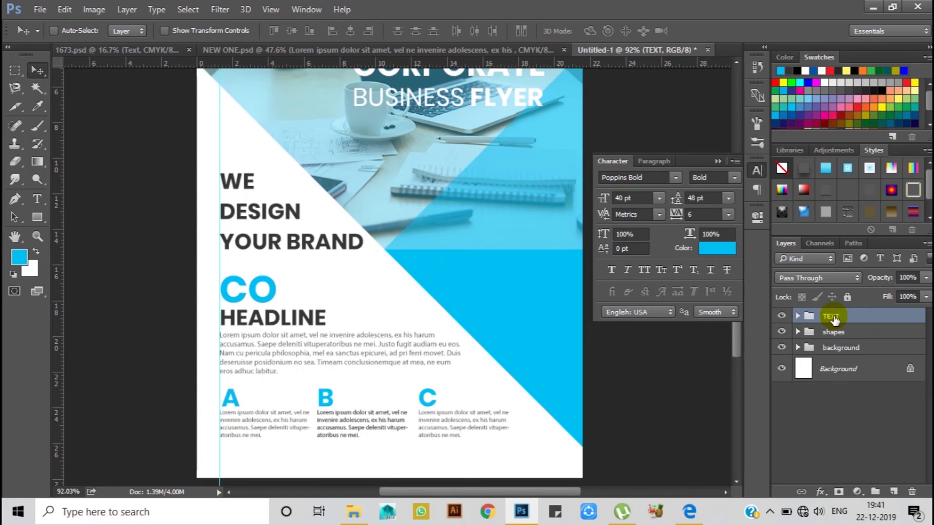
{"action": "left_click", "coordinate": [828, 426]}
{"action": "left_click", "coordinate": [781, 317]}
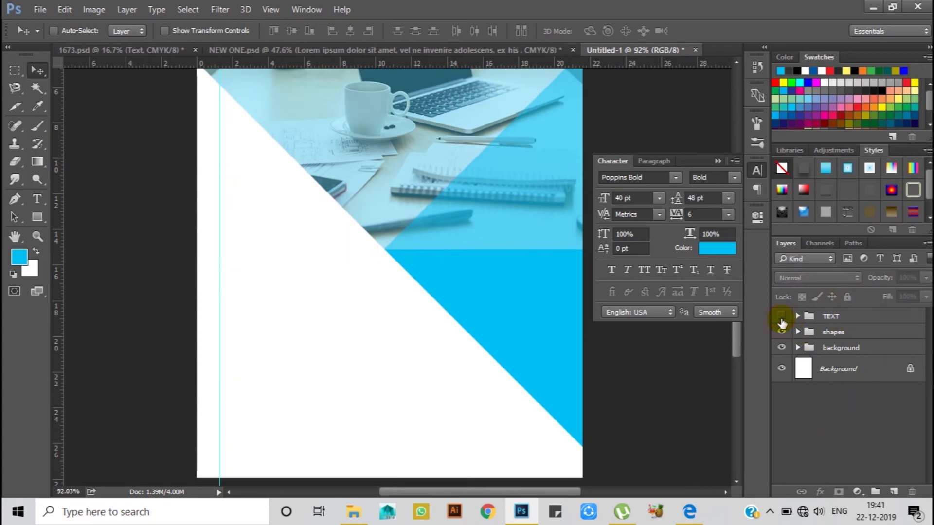
{"action": "scroll", "coordinate": [490, 265], "scroll_direction": "up", "scroll_amount": 1}
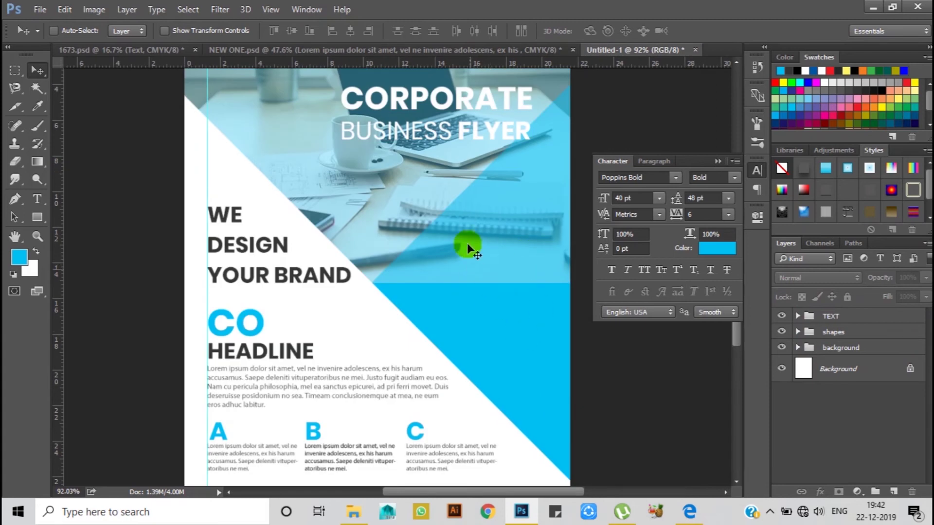
Step: Bring the Logo group from NEW ONE.psd into the flyer and shrink it onto the blue area
{"action": "left_click", "coordinate": [253, 50]}
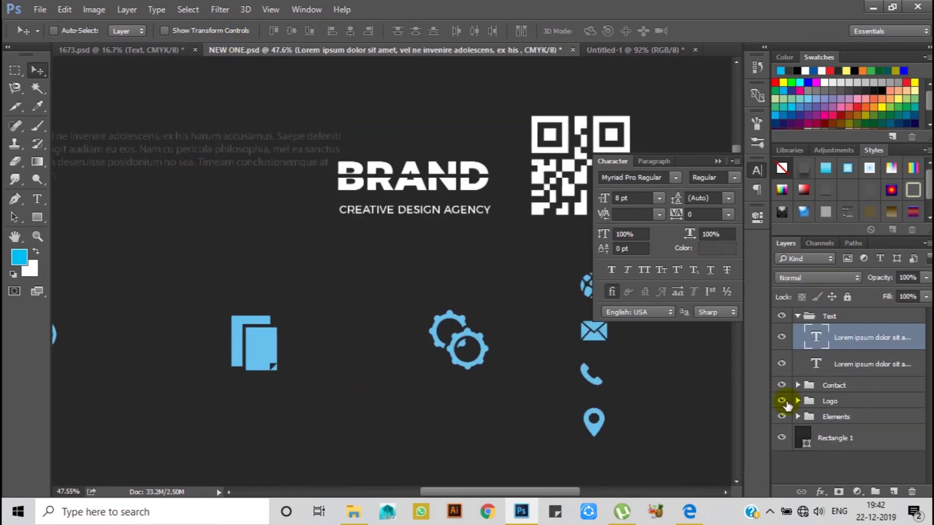
{"action": "left_click_drag", "start_coordinate": [786, 405], "coordinate": [474, 266]}
{"action": "key", "text": "ctrl+t"}
{"action": "left_click_drag", "start_coordinate": [364, 229], "coordinate": [447, 227]}
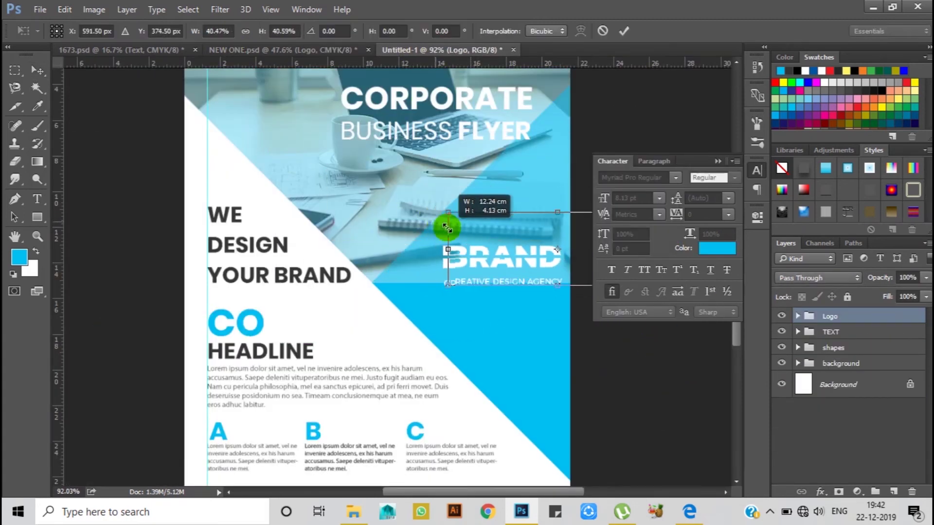
{"action": "scroll", "coordinate": [446, 227], "scroll_direction": "up", "scroll_amount": 2}
{"action": "left_click", "coordinate": [623, 31]}
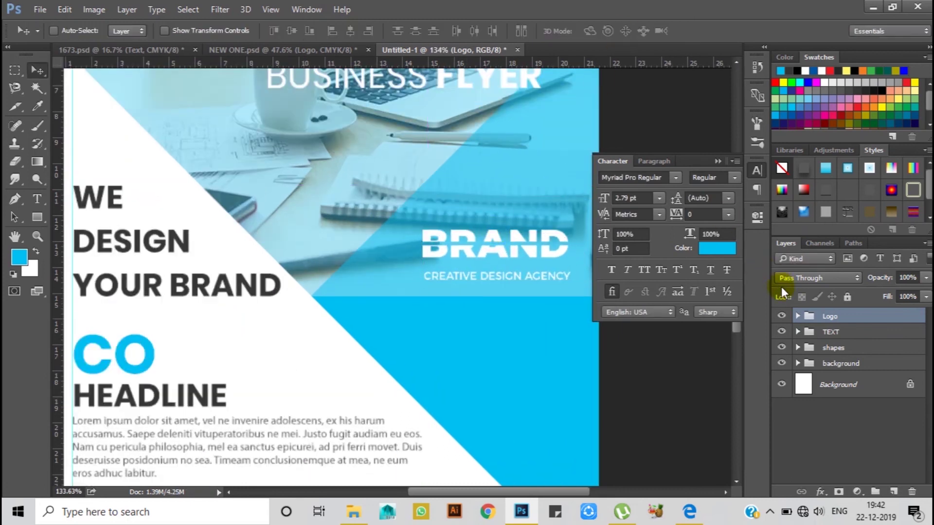
Step: Move the QR Color code below the BRAND logo in the cyan block
{"action": "left_click", "coordinate": [798, 316]}
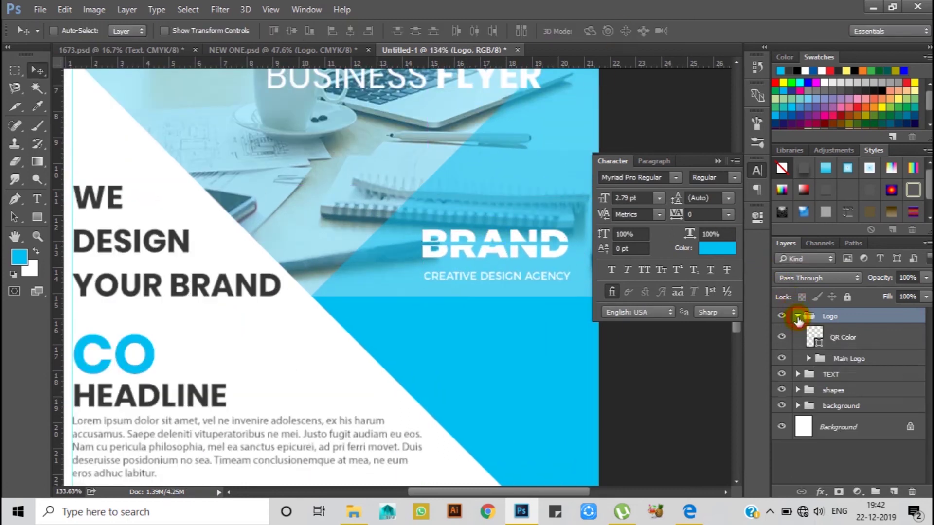
{"action": "left_click", "coordinate": [850, 342]}
{"action": "key", "text": "ctrl+t"}
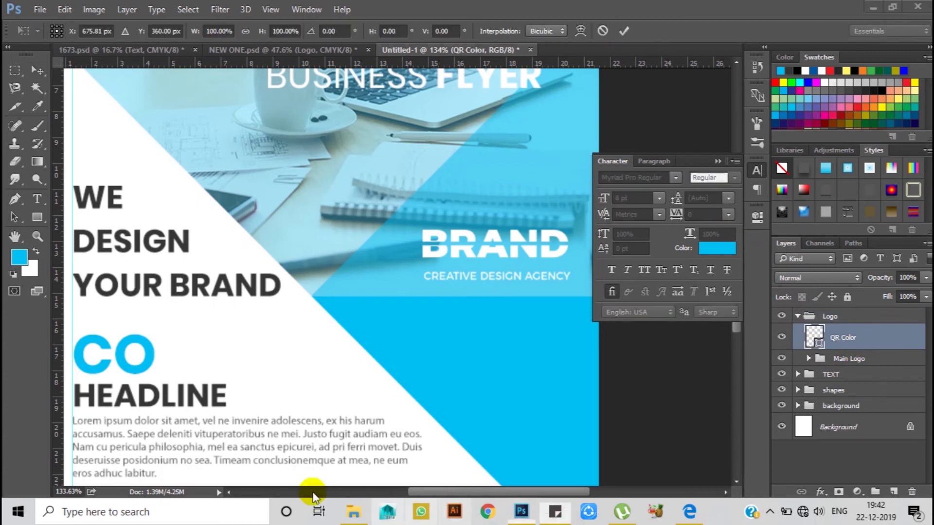
{"action": "scroll", "coordinate": [258, 462], "scroll_direction": "down", "scroll_amount": 1}
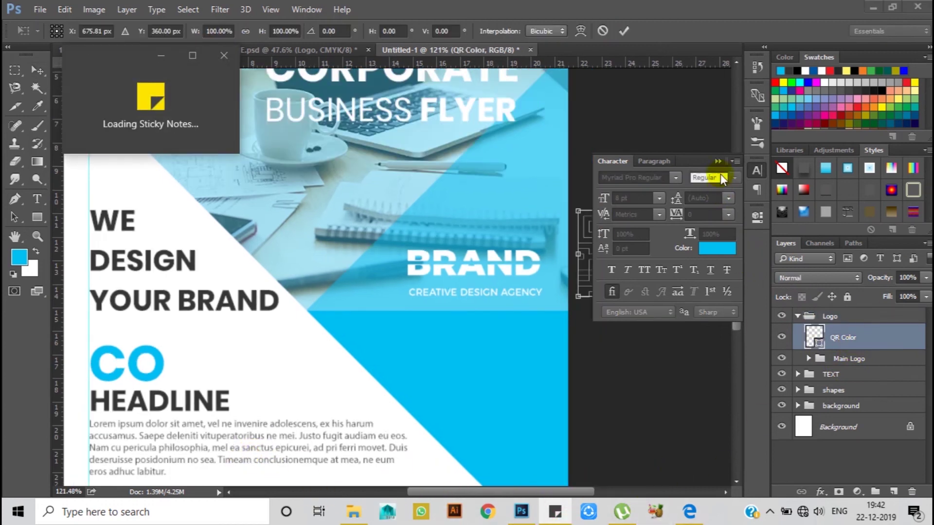
{"action": "left_click", "coordinate": [717, 160]}
{"action": "left_click_drag", "start_coordinate": [613, 233], "coordinate": [490, 346]}
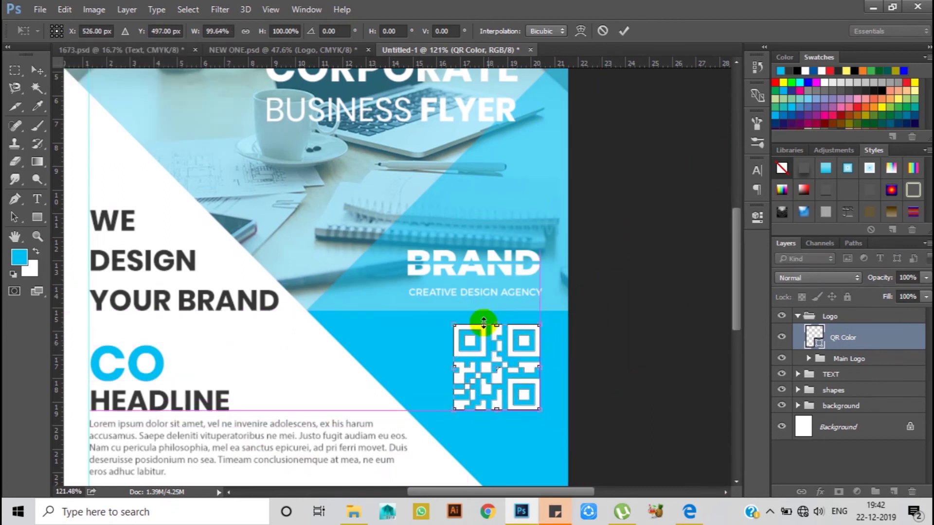
{"action": "left_click", "coordinate": [620, 30]}
{"action": "scroll", "coordinate": [611, 219], "scroll_direction": "down", "scroll_amount": 3}
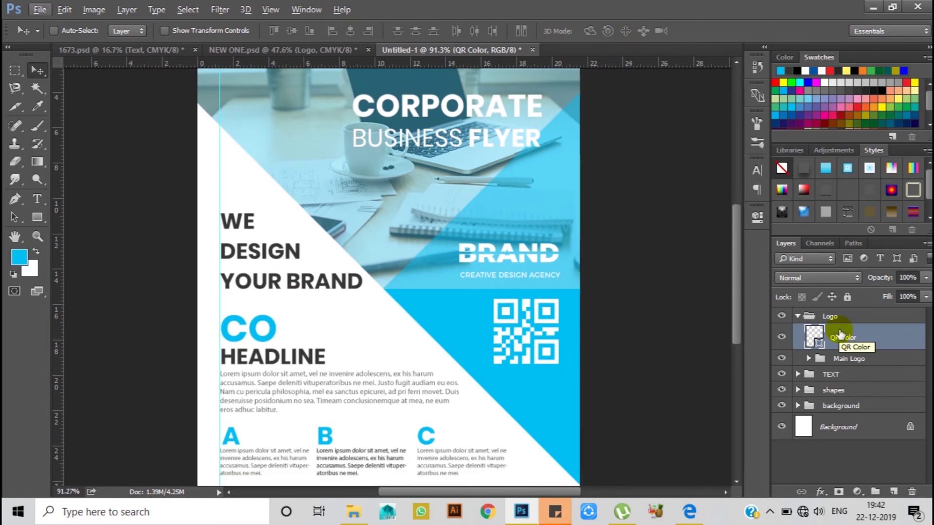
{"action": "left_click", "coordinate": [798, 316]}
{"action": "scroll", "coordinate": [436, 316], "scroll_direction": "down", "scroll_amount": 2}
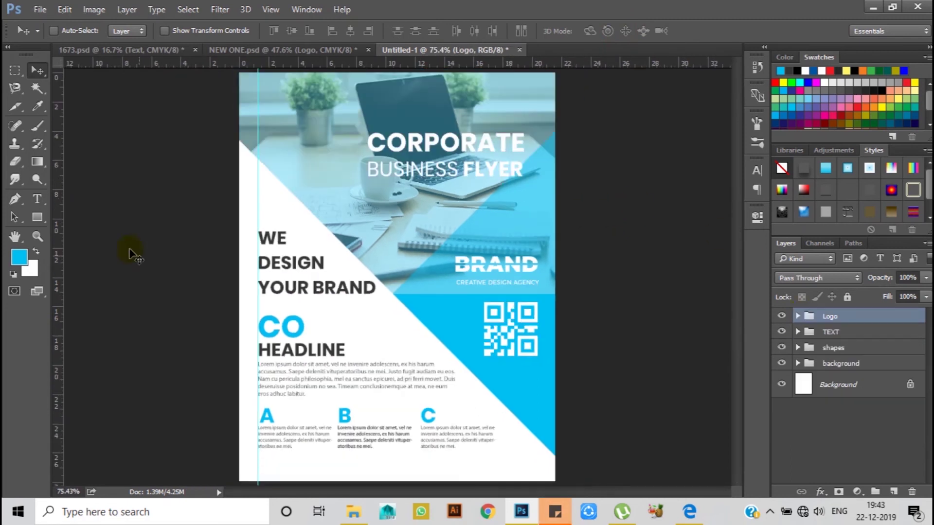
Step: Draw a 653 × 58 px rectangle across the flyer's bottom edge and fill it dark grey
{"action": "left_click", "coordinate": [37, 217]}
{"action": "left_click_drag", "start_coordinate": [226, 457], "coordinate": [561, 485]}
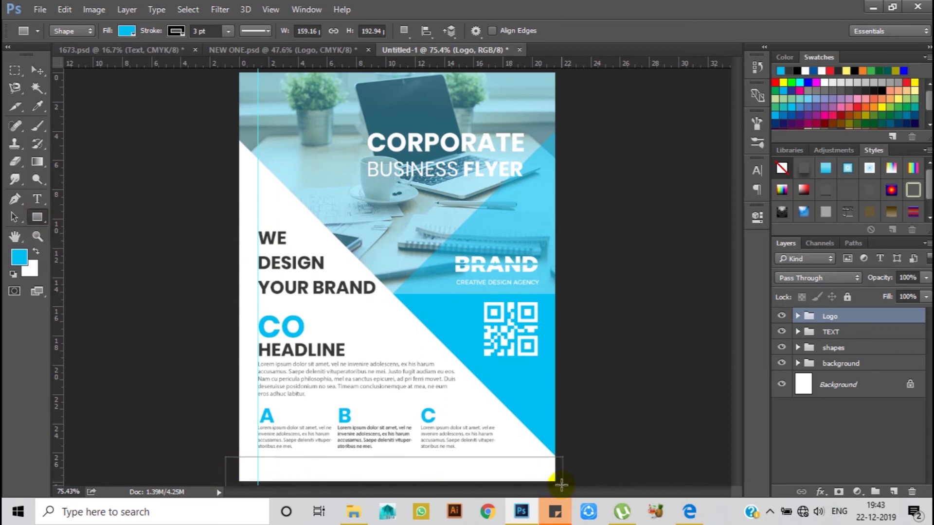
{"action": "left_click", "coordinate": [568, 292]}
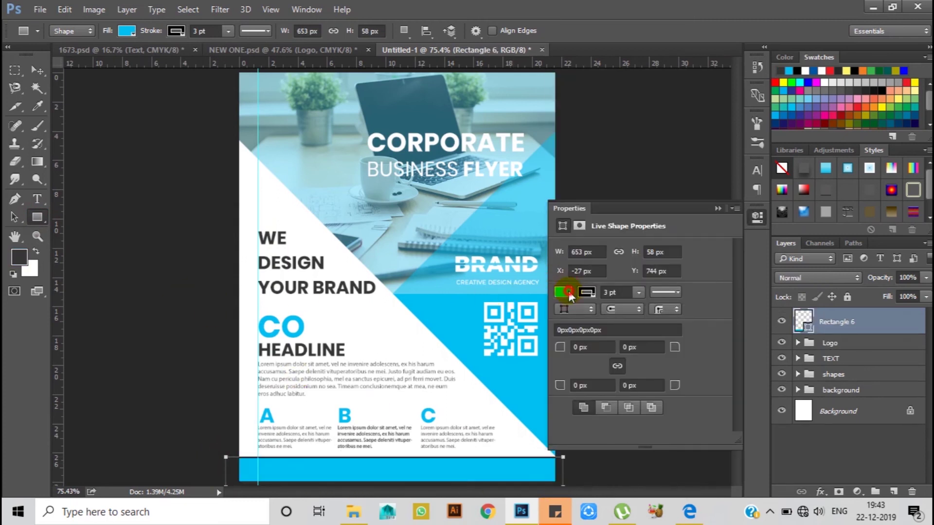
{"action": "left_click", "coordinate": [568, 291]}
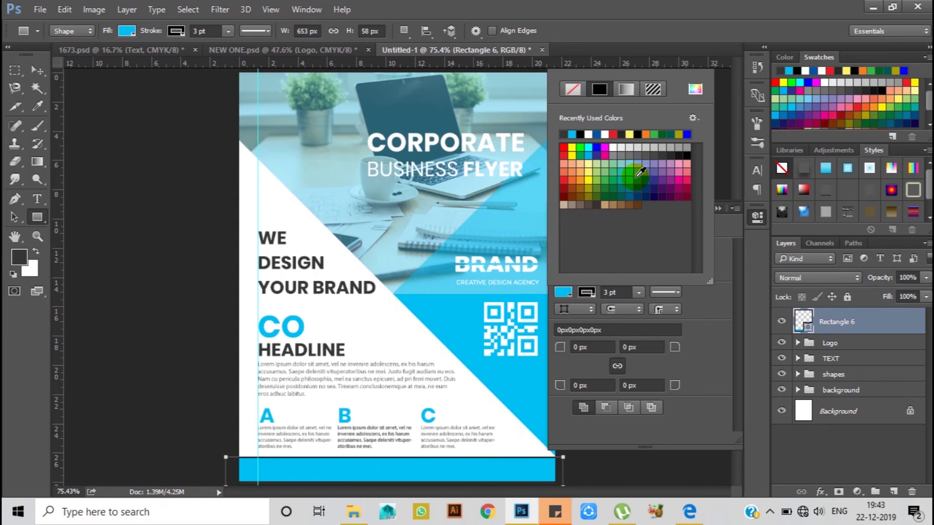
{"action": "left_click", "coordinate": [657, 155]}
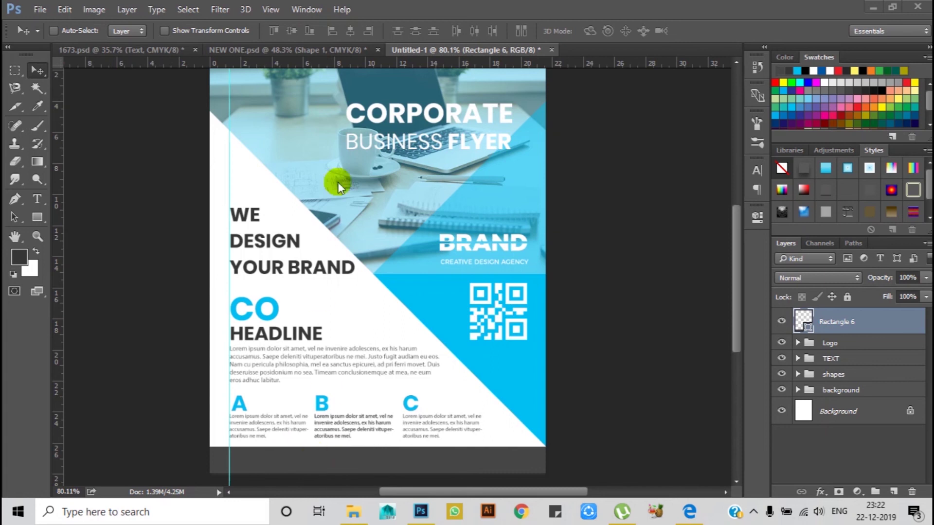
Step: Bring the phone icon from NEW ONE.psd, scale it to 30%, and align it on the footer guide
{"action": "left_click", "coordinate": [313, 49]}
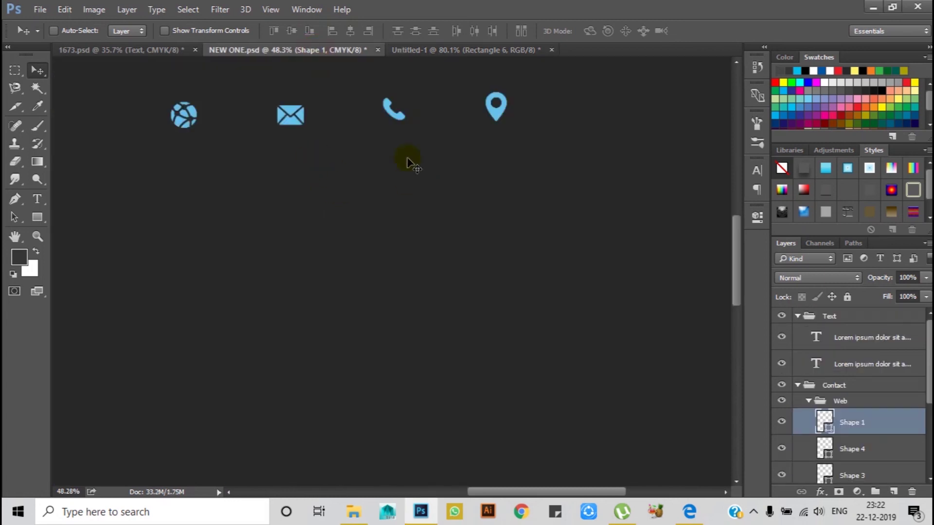
{"action": "left_click_drag", "start_coordinate": [398, 116], "coordinate": [432, 62]}
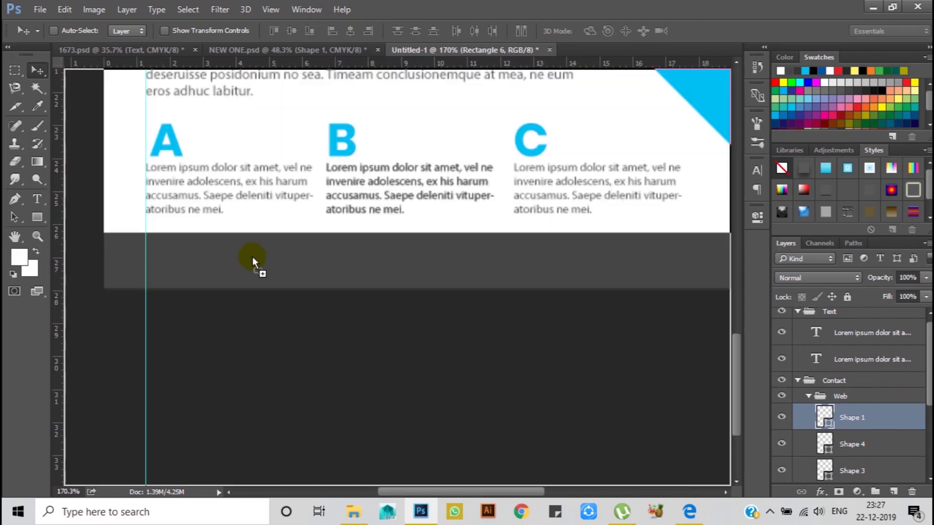
{"action": "left_click_drag", "start_coordinate": [432, 62], "coordinate": [246, 254]}
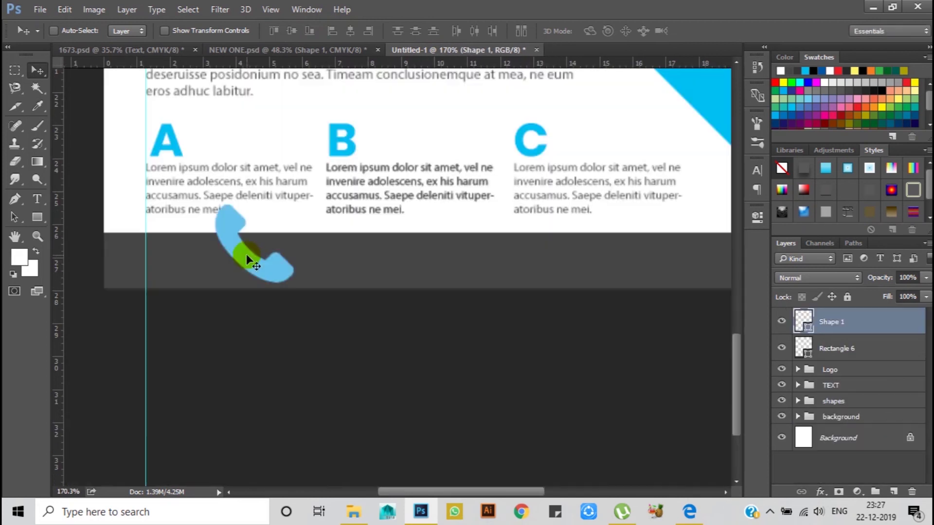
{"action": "key", "text": "ctrl+t"}
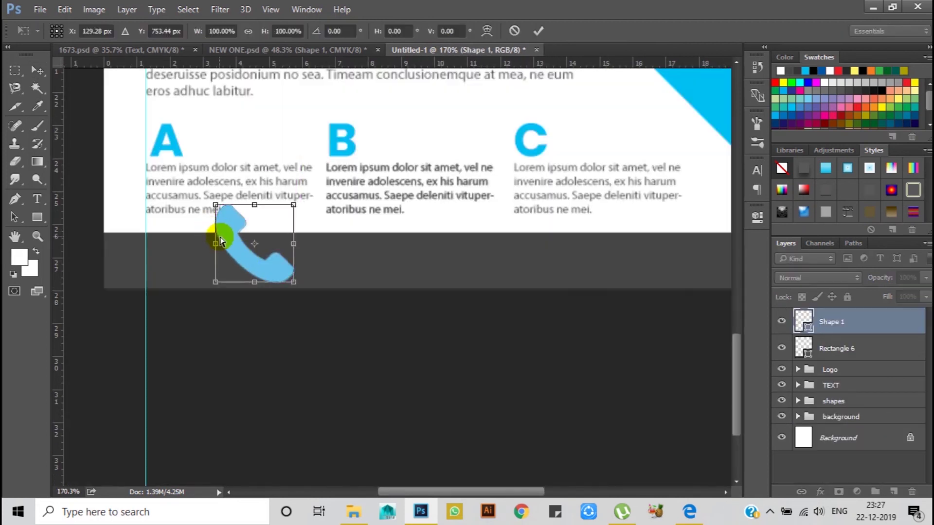
{"action": "left_click", "coordinate": [226, 31]}
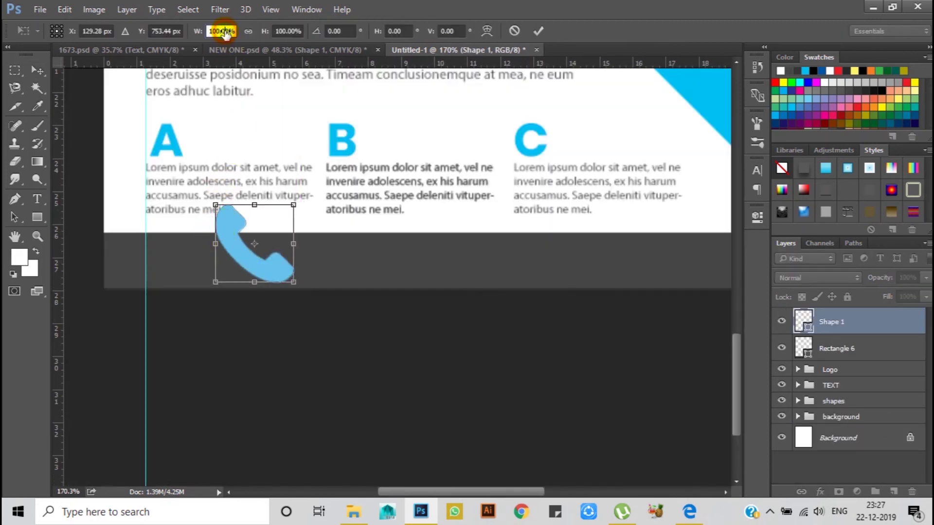
{"action": "type", "text": "30"}
{"action": "key", "text": "Tab"}
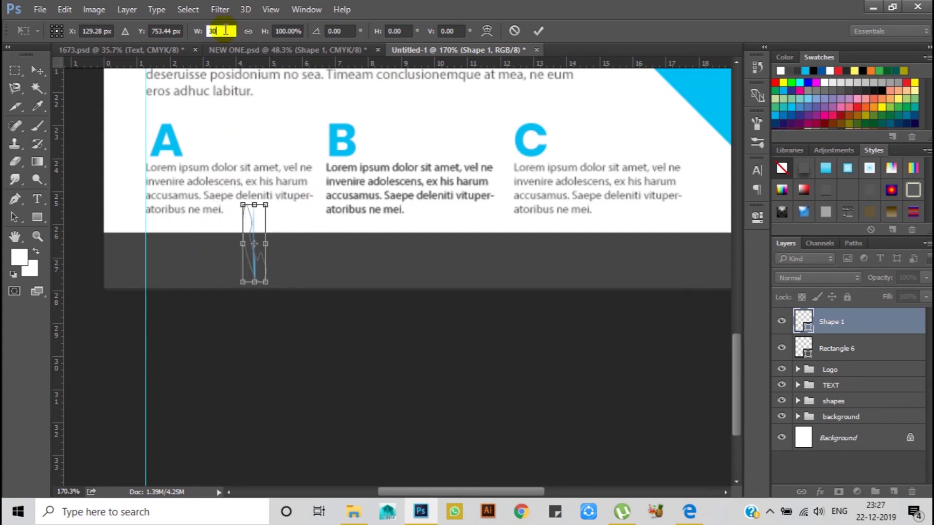
{"action": "type", "text": "30"}
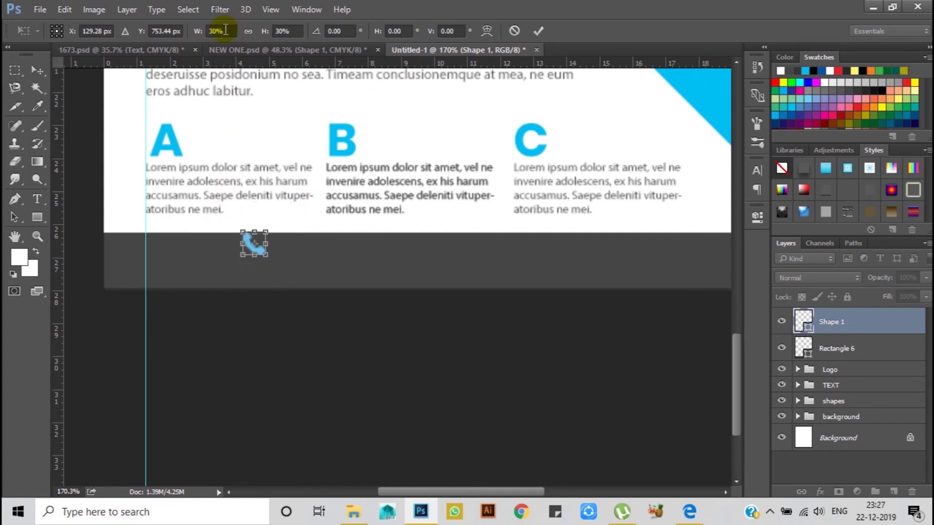
{"action": "type", "text": "v"}
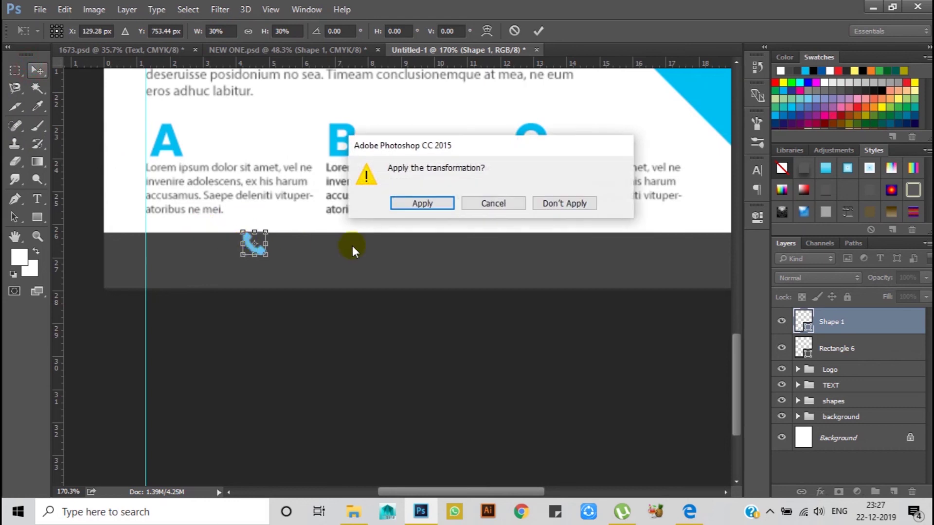
{"action": "left_click", "coordinate": [421, 206]}
{"action": "left_click_drag", "start_coordinate": [249, 243], "coordinate": [162, 262]}
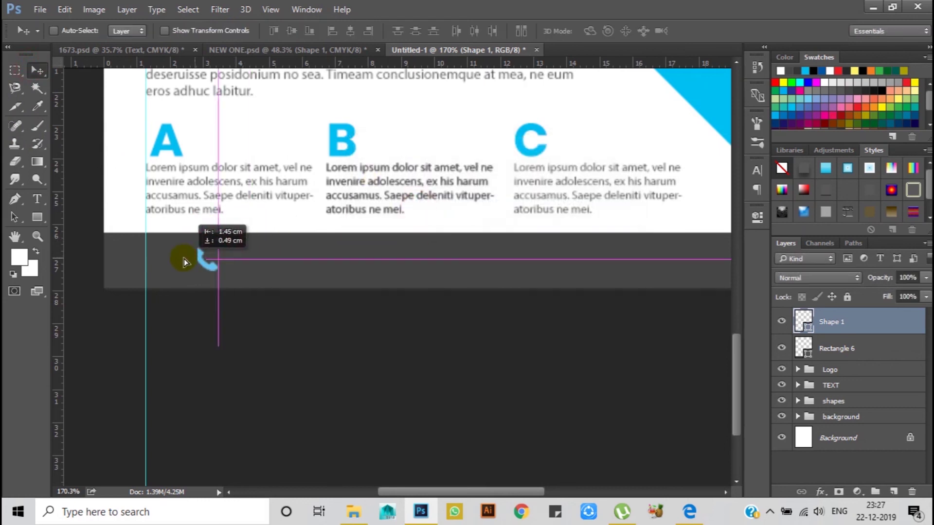
{"action": "left_click_drag", "start_coordinate": [162, 261], "coordinate": [150, 258]}
Step: Add the +123 456 789 text beside the phone icon, level with it
{"action": "left_click", "coordinate": [37, 198]}
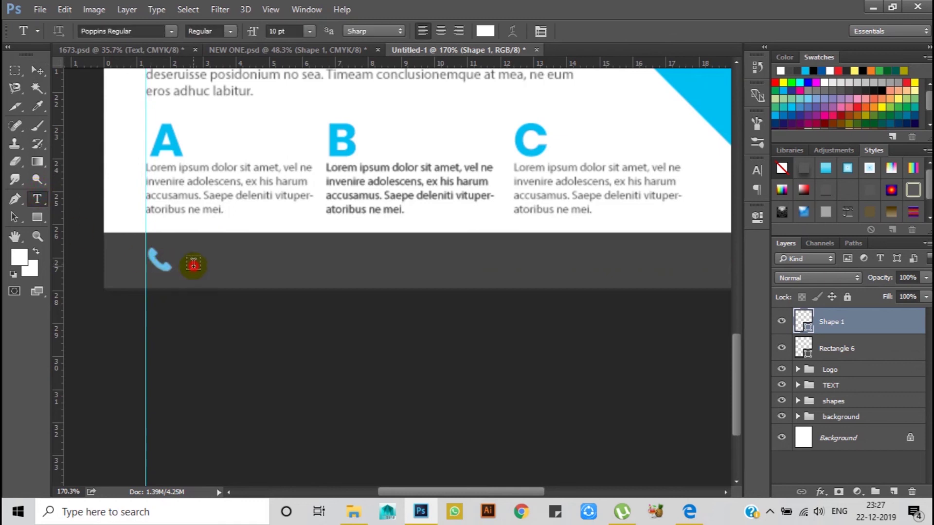
{"action": "left_click", "coordinate": [196, 263]}
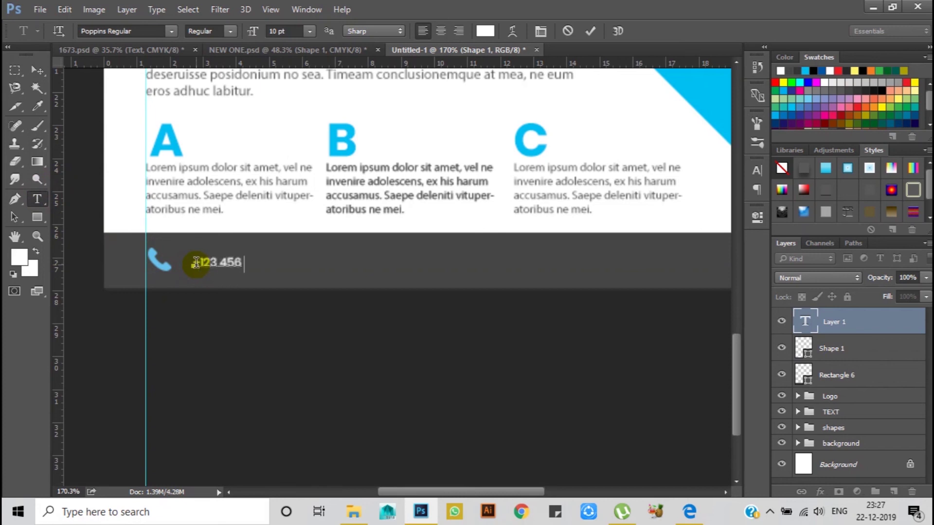
{"action": "type", "text": "+123 456 789"}
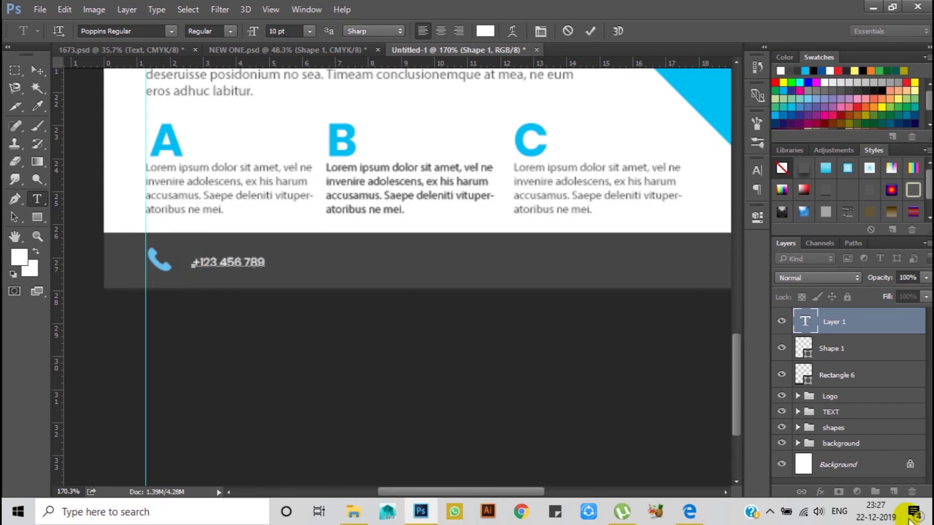
{"action": "left_click", "coordinate": [27, 70]}
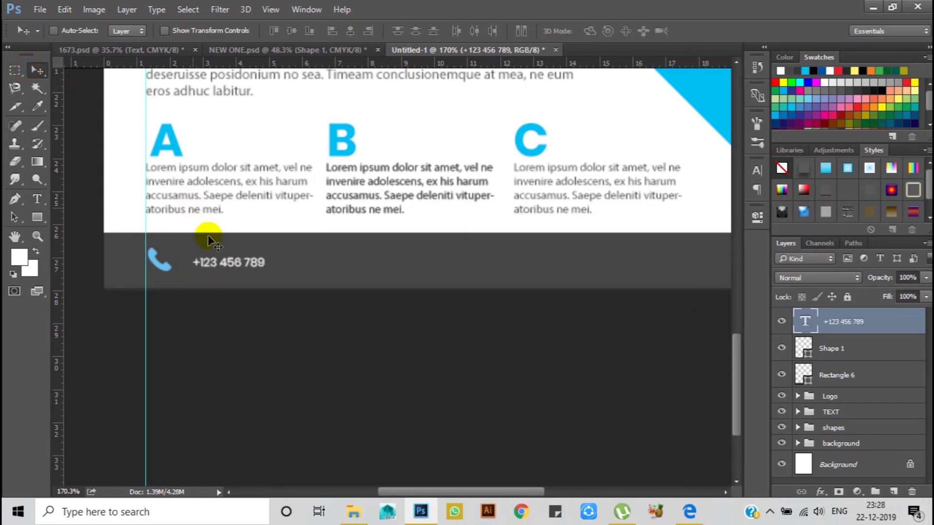
{"action": "left_click_drag", "start_coordinate": [228, 264], "coordinate": [212, 261]}
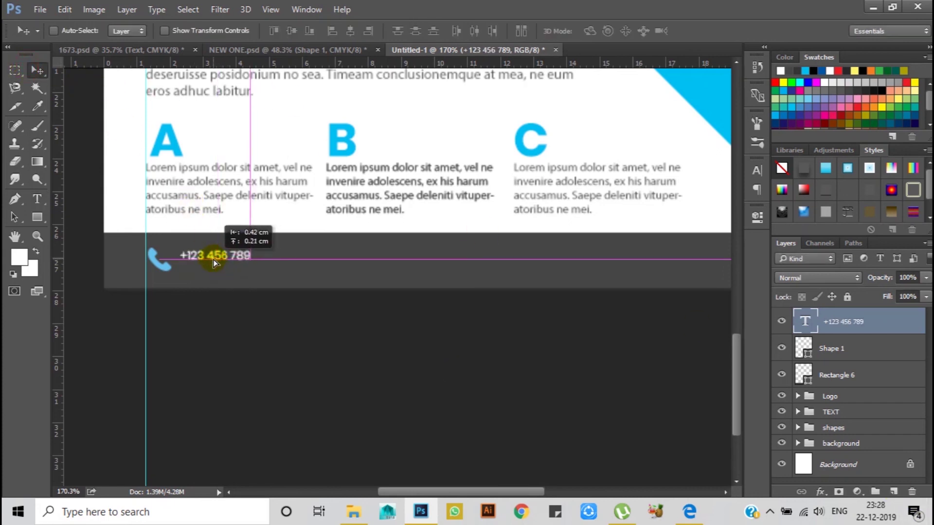
{"action": "left_click_drag", "start_coordinate": [212, 260], "coordinate": [212, 261]}
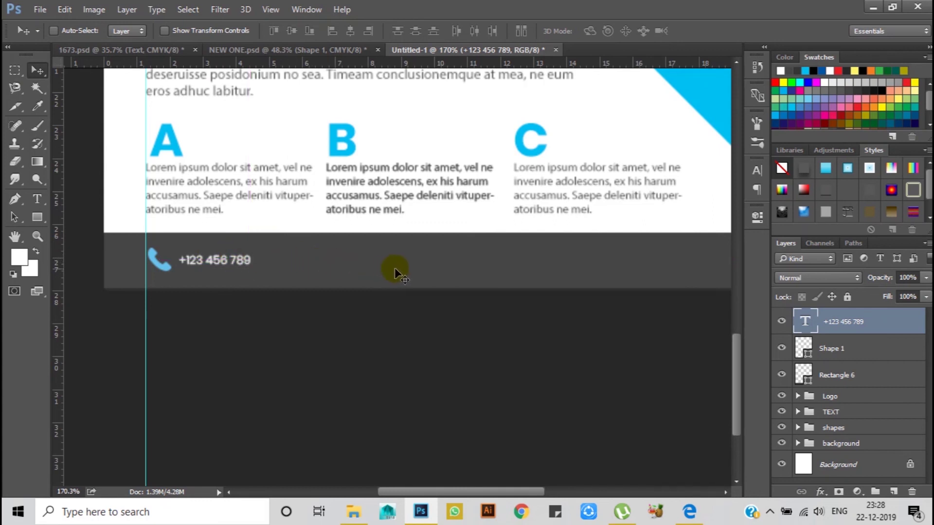
Step: Copy the envelope icon layer from NEW ONE.psd
{"action": "left_click", "coordinate": [287, 50]}
{"action": "left_click", "coordinate": [836, 418]}
{"action": "key", "text": "ctrl+c"}
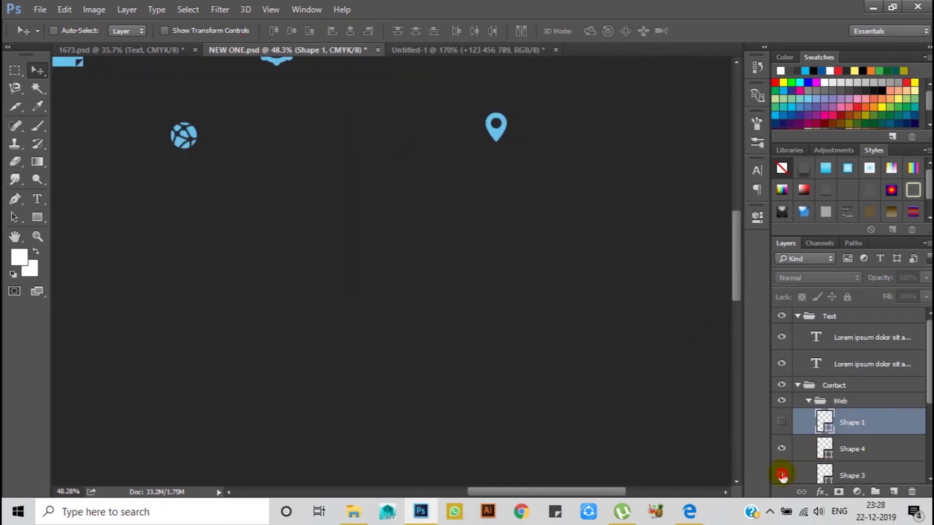
Step: Paste the envelope icon into the footer at reduced size and reposition the phone number text
{"action": "left_click", "coordinate": [413, 49]}
{"action": "key", "text": "ctrl+v"}
{"action": "key", "text": "ctrl+t"}
{"action": "key", "text": "Return"}
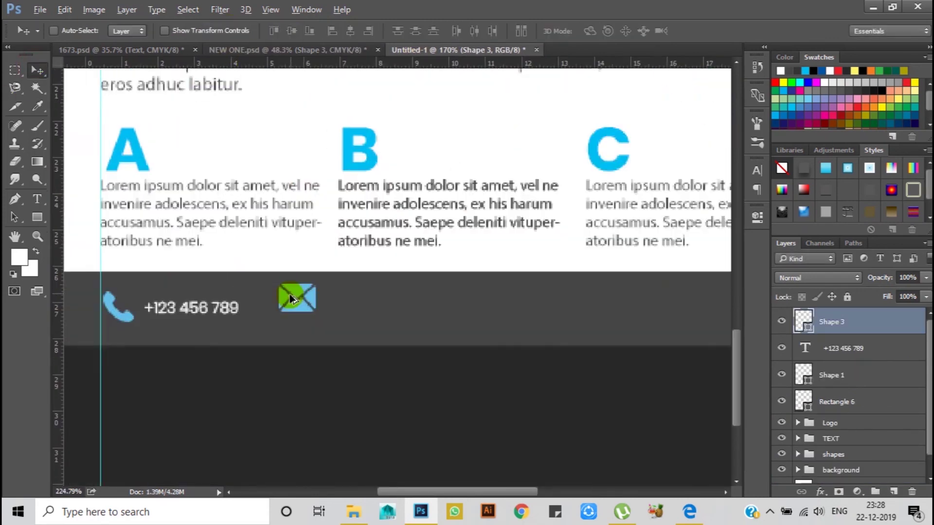
{"action": "left_click", "coordinate": [837, 349]}
{"action": "key", "text": "ctrl+t"}
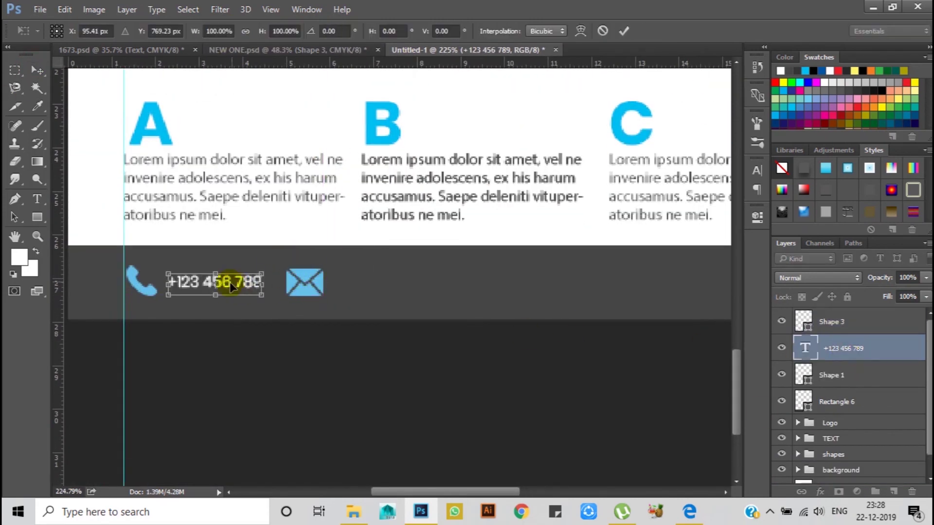
{"action": "left_click_drag", "start_coordinate": [214, 283], "coordinate": [282, 285]}
{"action": "key", "text": "Return"}
Step: Type the e-mail address beside the envelope icon
{"action": "left_click", "coordinate": [37, 198]}
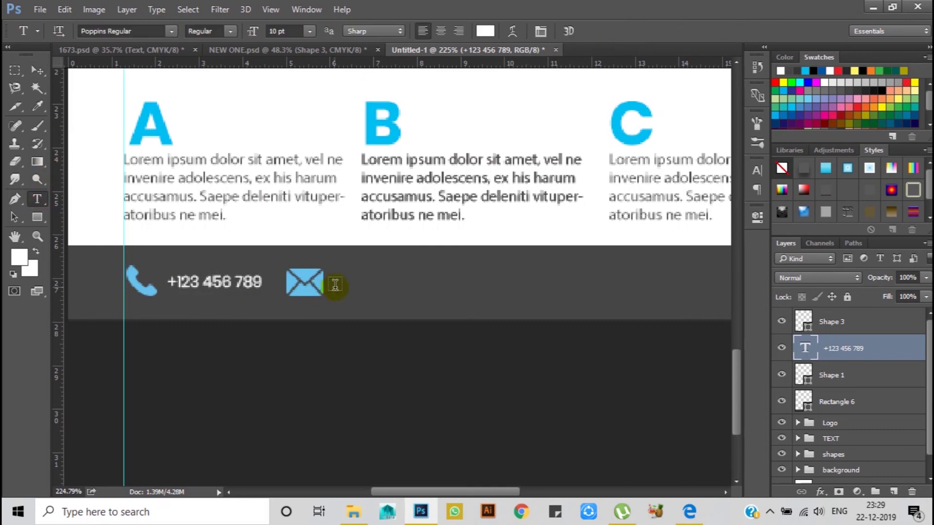
{"action": "left_click", "coordinate": [333, 285]}
{"action": "left_click", "coordinate": [235, 50]}
{"action": "key", "text": "ctrl+Tab"}
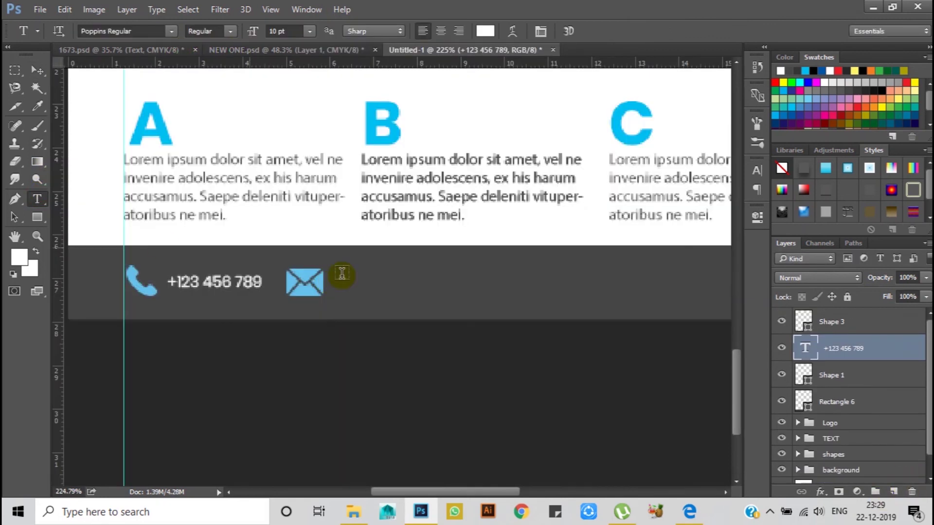
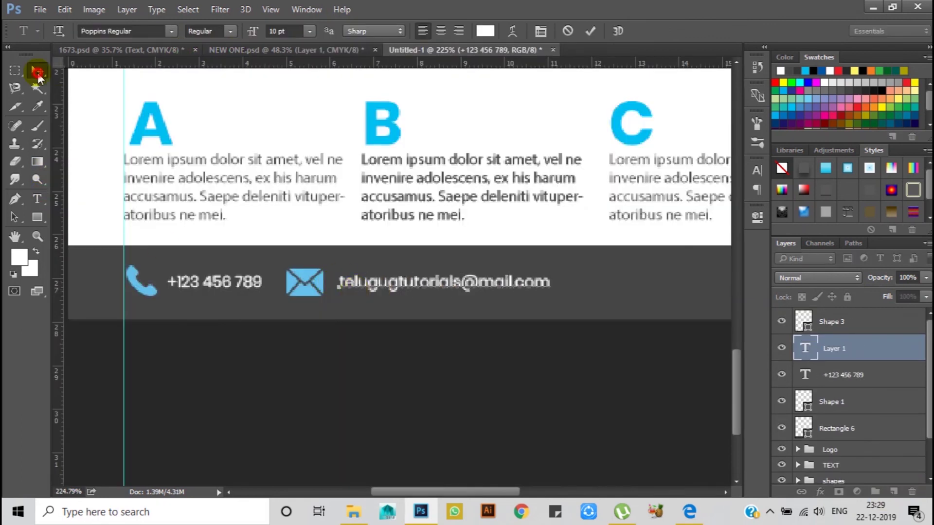
{"action": "left_click", "coordinate": [37, 70]}
Step: Bring the globe icon into the footer and scale it to 30%
{"action": "mouse_move", "coordinate": [375, 327]}
{"action": "left_mouse_down"}
{"action": "mouse_move", "coordinate": [427, 67]}
{"action": "mouse_move", "coordinate": [406, 302]}
{"action": "left_mouse_up"}
{"action": "key", "text": "ctrl+q"}
{"action": "key", "text": "Escape"}
{"action": "key", "text": "ctrl+t"}
{"action": "left_click", "coordinate": [228, 30]}
{"action": "type", "text": "300"}
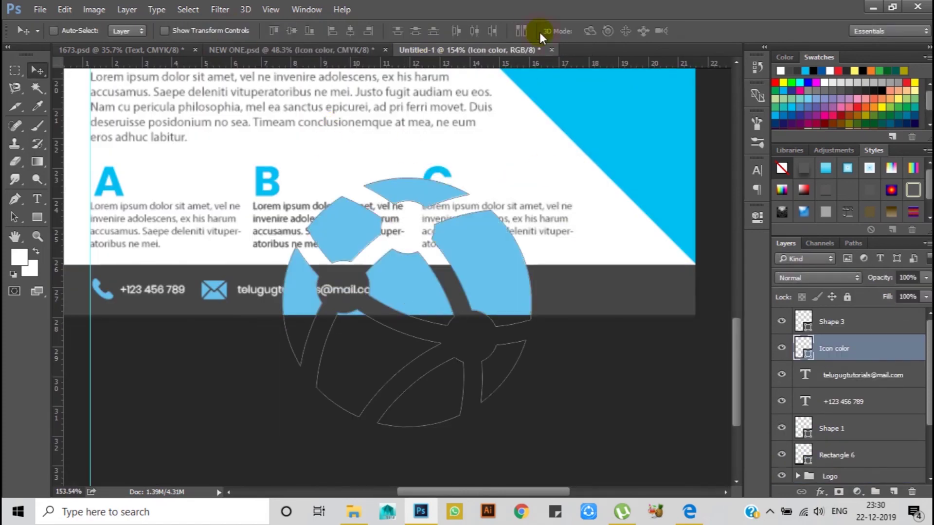
{"action": "left_click", "coordinate": [538, 30]}
{"action": "key", "text": "Return"}
{"action": "type", "text": "30"}
{"action": "key", "text": "Tab"}
{"action": "type", "text": "30"}
{"action": "left_click", "coordinate": [37, 198]}
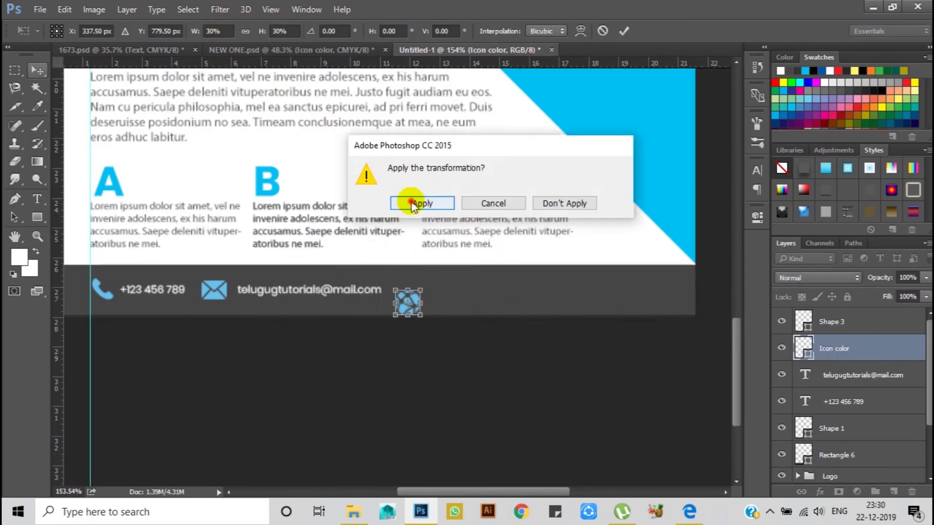
{"action": "left_click", "coordinate": [410, 202]}
{"action": "left_click", "coordinate": [432, 290]}
{"action": "type", "text": "ww.tgt.com"}
{"action": "key", "text": "ctrl+Return"}
{"action": "key", "text": "v"}
Step: Add the pin icon at 30% after the website text, followed by the street address
{"action": "left_click", "coordinate": [290, 50]}
{"action": "left_click", "coordinate": [782, 364]}
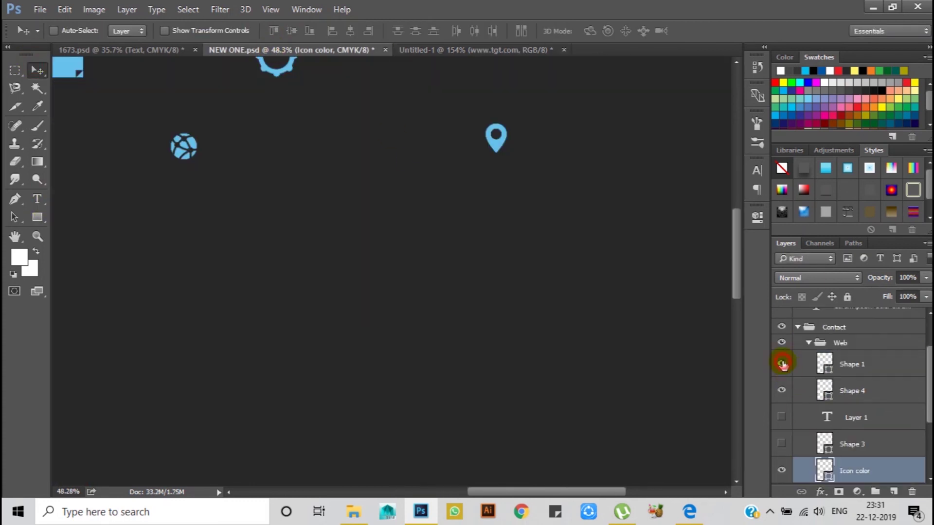
{"action": "left_click", "coordinate": [803, 390]}
{"action": "left_click_drag", "start_coordinate": [498, 138], "coordinate": [523, 292]}
{"action": "key", "text": "ctrl+t"}
{"action": "left_click", "coordinate": [219, 31]}
{"action": "type", "text": "30"}
{"action": "key", "text": "Return"}
{"action": "left_click_drag", "start_coordinate": [523, 272], "coordinate": [525, 290]}
{"action": "key", "text": "Return"}
{"action": "key", "text": "t"}
{"action": "left_click", "coordinate": [547, 293]}
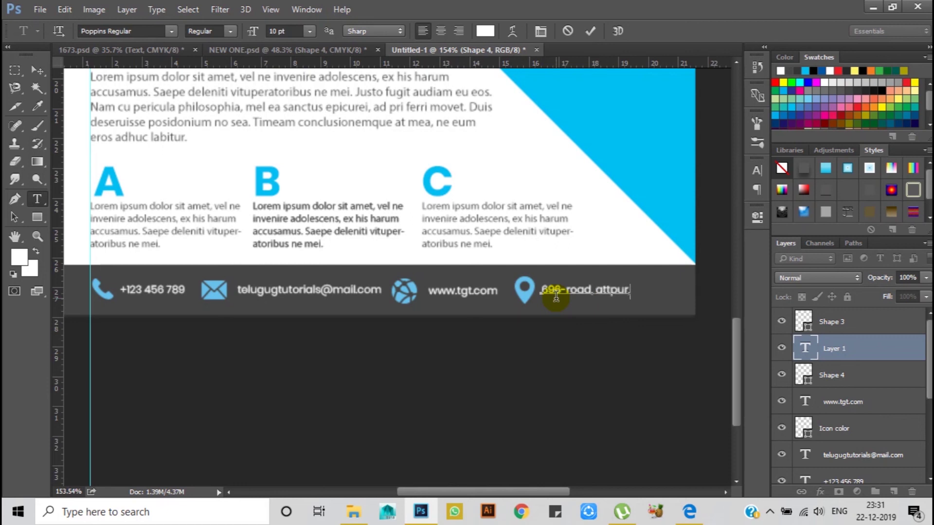
{"action": "left_click", "coordinate": [38, 71]}
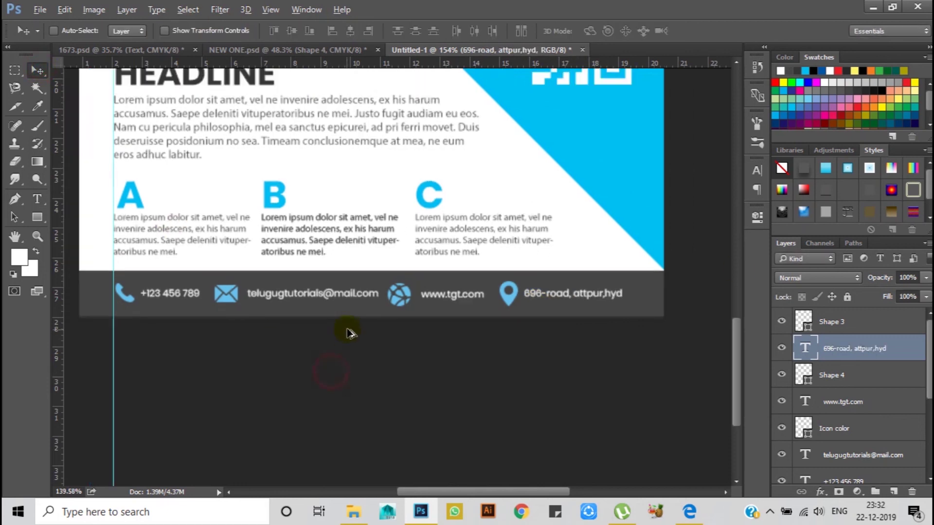
Step: Select the footer's envelope icon, address text, phone icon and other contact layers together
{"action": "scroll", "coordinate": [350, 321], "scroll_direction": "down", "scroll_amount": 3}
{"action": "scroll", "coordinate": [335, 293], "scroll_direction": "down", "scroll_amount": 2}
{"action": "scroll", "coordinate": [323, 271], "scroll_direction": "up", "scroll_amount": 1}
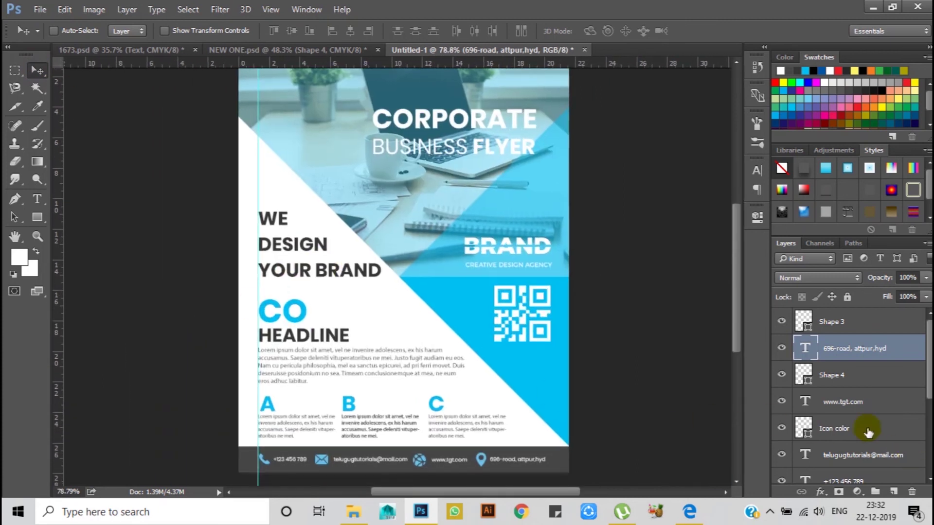
{"action": "left_click", "coordinate": [857, 322]}
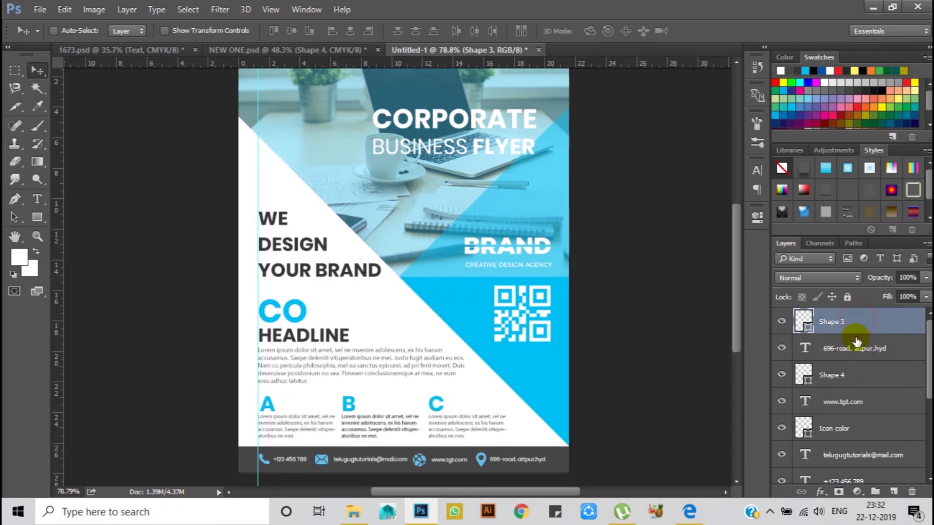
{"action": "left_click", "coordinate": [854, 357], "text": "shift"}
{"action": "left_click_drag", "start_coordinate": [854, 357], "coordinate": [855, 467]}
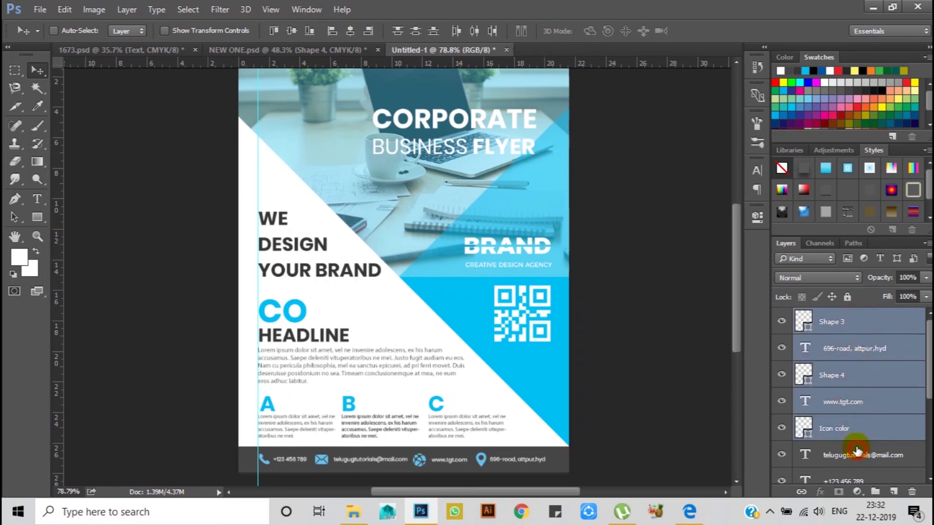
{"action": "scroll", "coordinate": [851, 434], "scroll_direction": "down", "scroll_amount": 3}
{"action": "left_click", "coordinate": [851, 430], "text": "shift"}
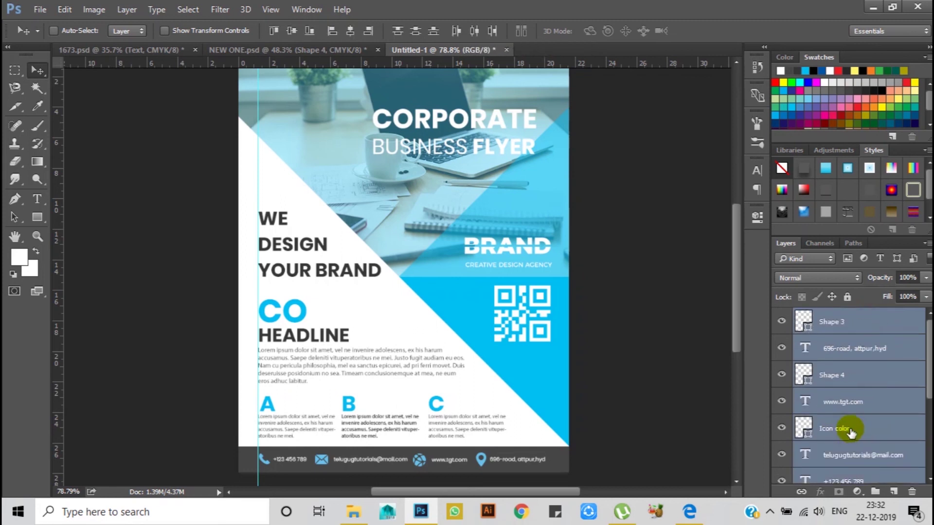
{"action": "scroll", "coordinate": [877, 481], "scroll_direction": "up", "scroll_amount": 1}
Step: Group the selected footer layers into a folder named 'contact'
{"action": "left_click", "coordinate": [875, 491]}
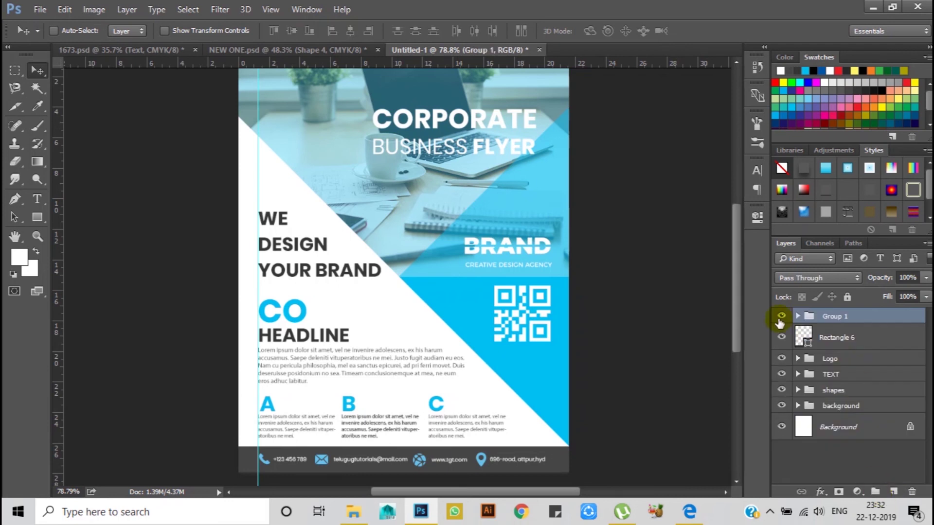
{"action": "double_click", "coordinate": [834, 317]}
{"action": "type", "text": "contact"}
{"action": "key", "text": "Return"}
Step: Move the footer bar layer Rectangle 6 into the shapes group
{"action": "left_click", "coordinate": [781, 336]}
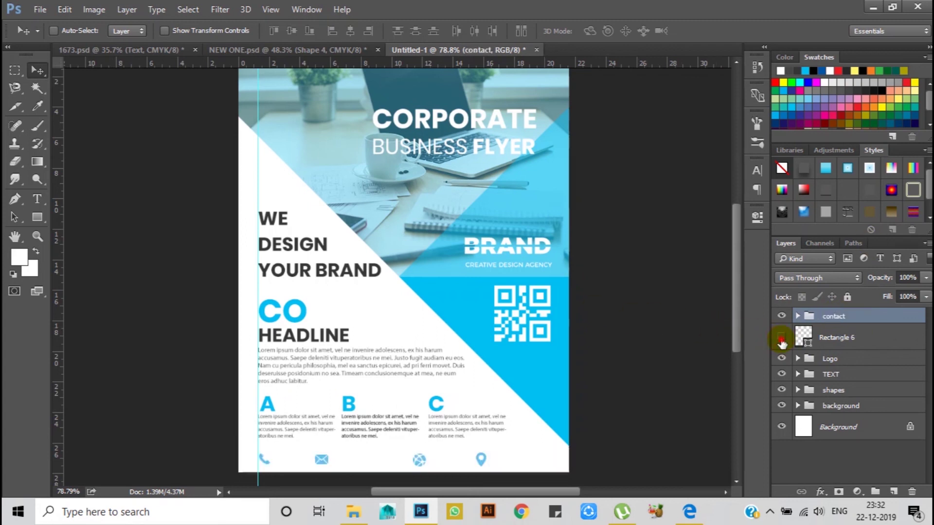
{"action": "left_click", "coordinate": [828, 343]}
{"action": "left_click_drag", "start_coordinate": [842, 344], "coordinate": [843, 392]}
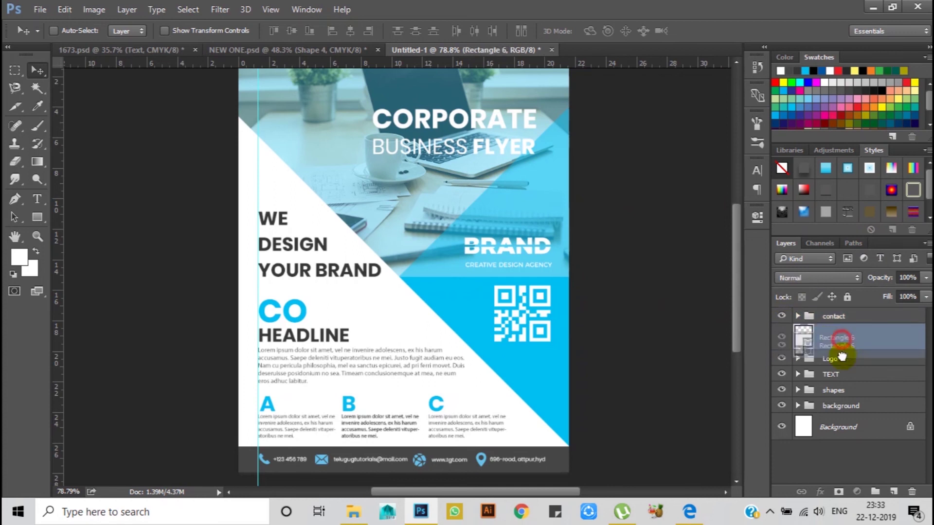